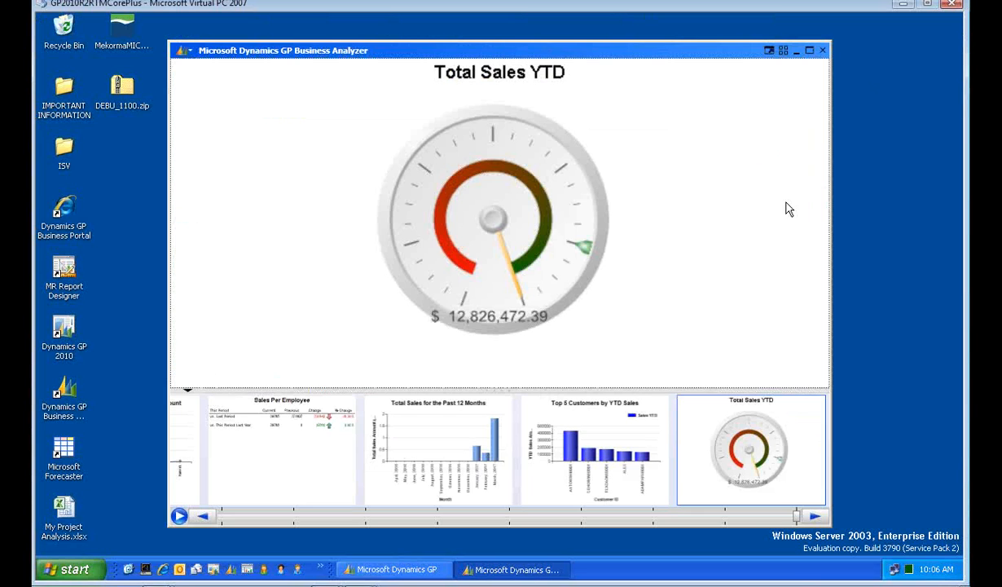
Play the Business Analyzer metrics as a slideshow, then close it and switch to Microsoft Dynamics GP.
{"action": "left_click", "coordinate": [178, 517]}
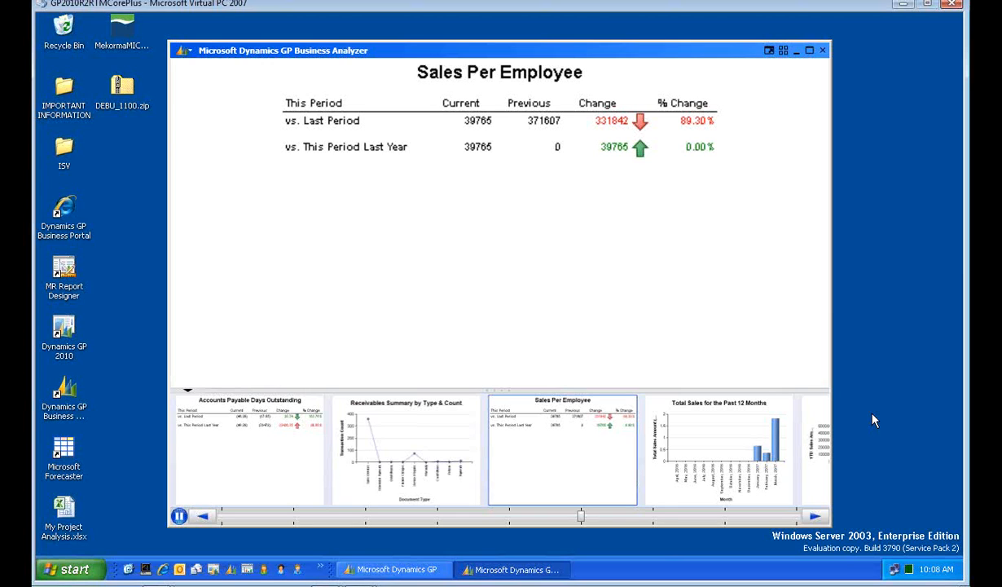
{"action": "mouse_move", "coordinate": [795, 154]}
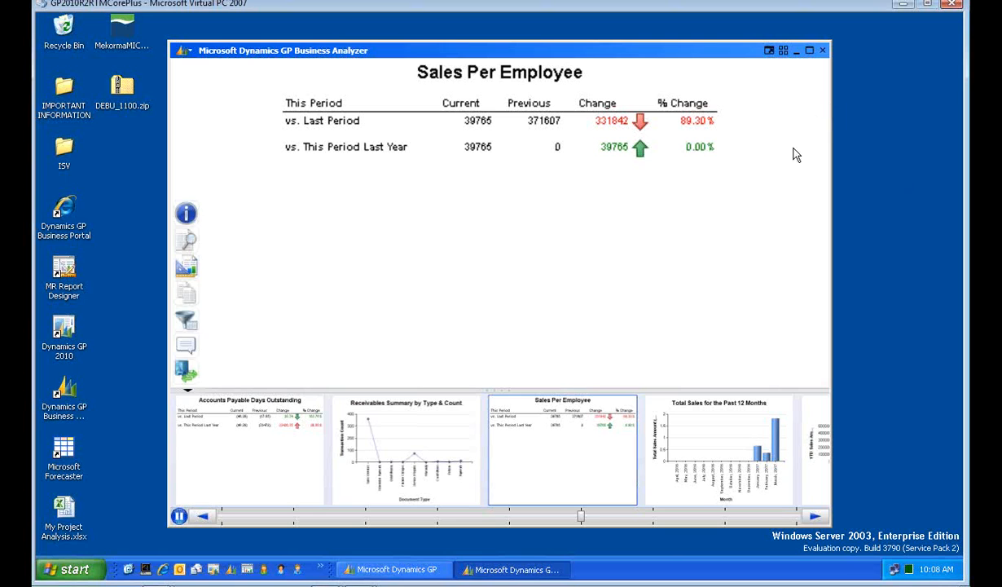
{"action": "left_click", "coordinate": [824, 52]}
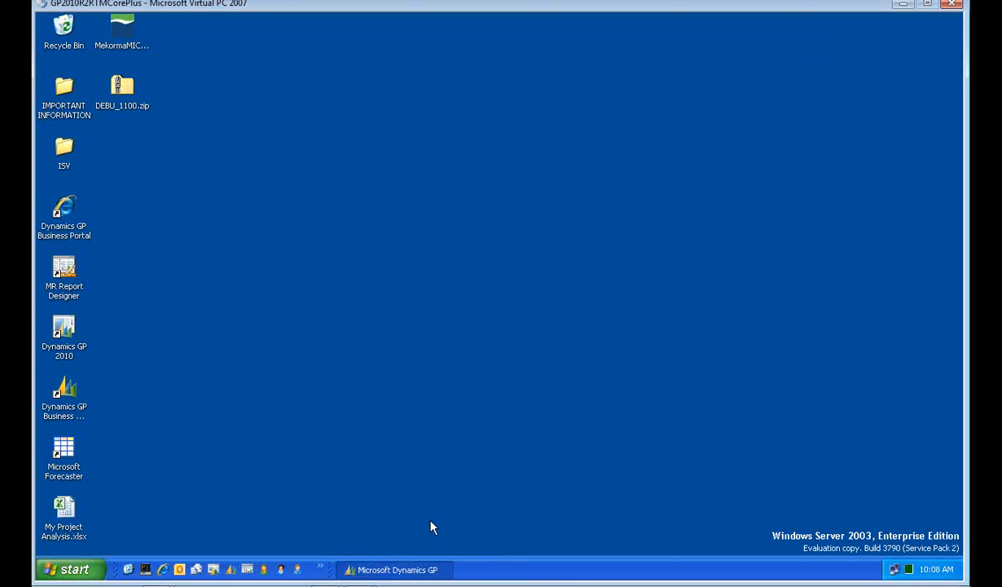
{"action": "left_click", "coordinate": [398, 570]}
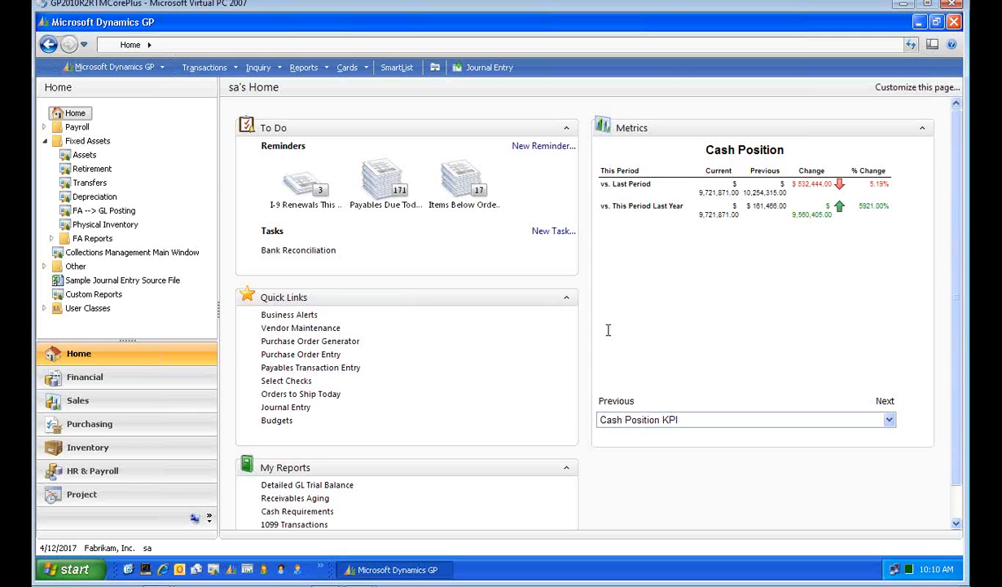
Run the Detailed GL Trial Balance report to the screen, view it in full size, and close it.
{"action": "left_click", "coordinate": [313, 486]}
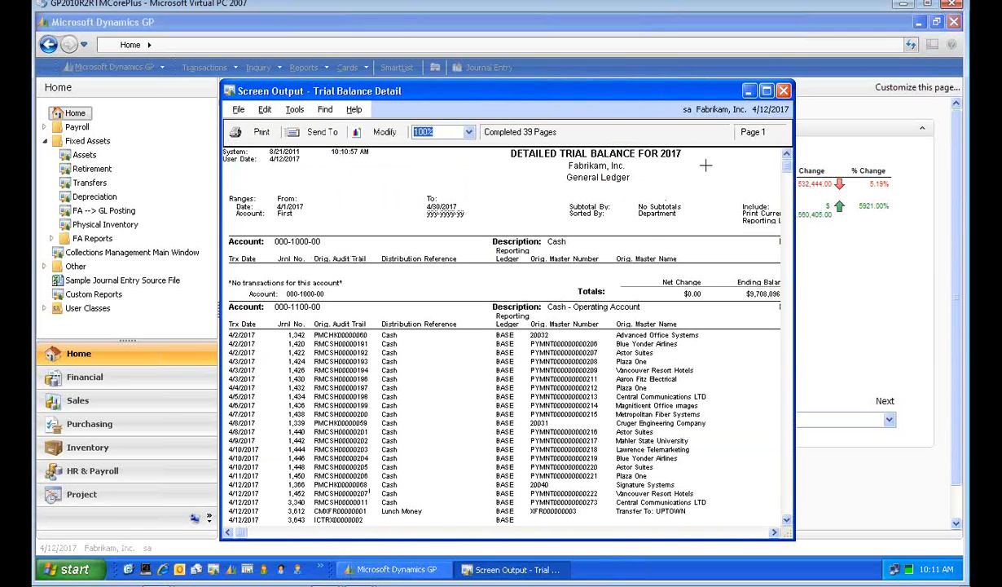
{"action": "left_click", "coordinate": [768, 92]}
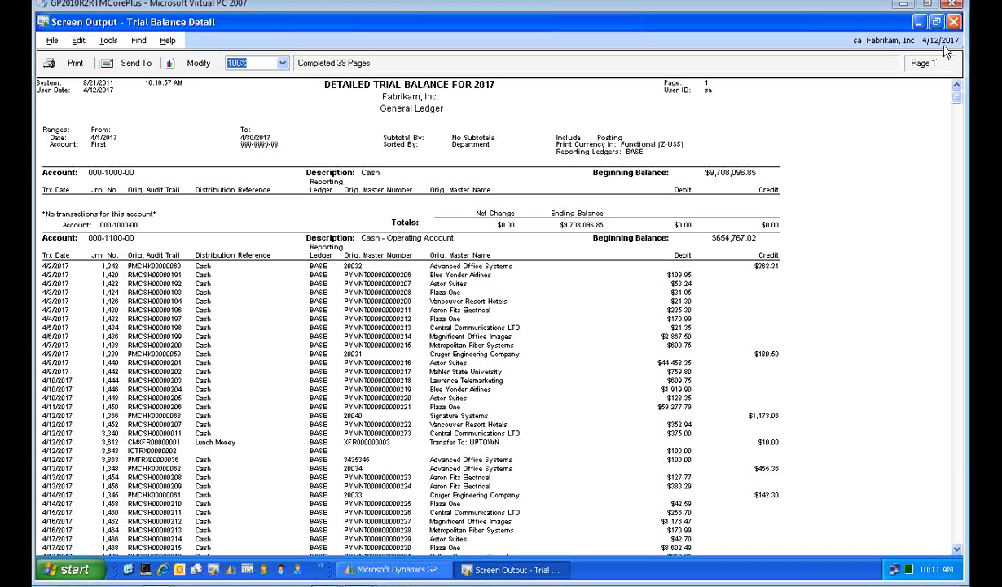
{"action": "left_click", "coordinate": [953, 22]}
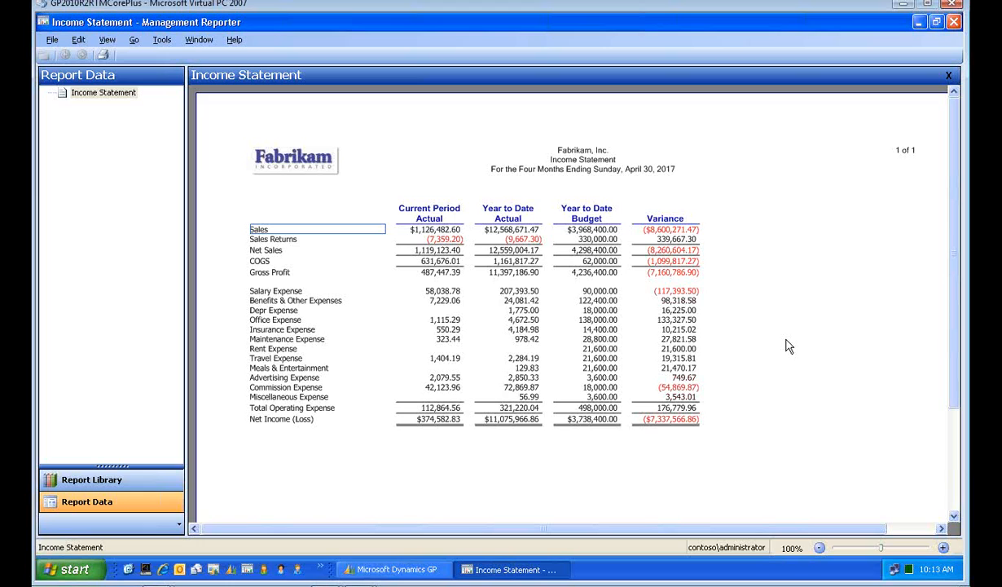
Drill down from Advertising Expense on the Income Statement to the Advertising Expense account's transactions and examine the 4/1/2017 Business Week entry.
{"action": "double_click", "coordinate": [284, 380]}
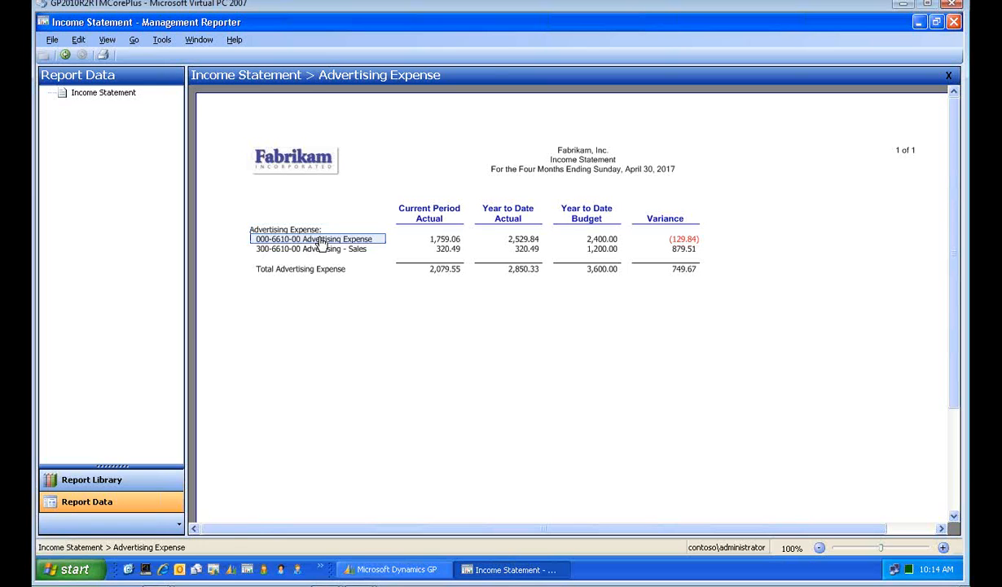
{"action": "double_click", "coordinate": [322, 241]}
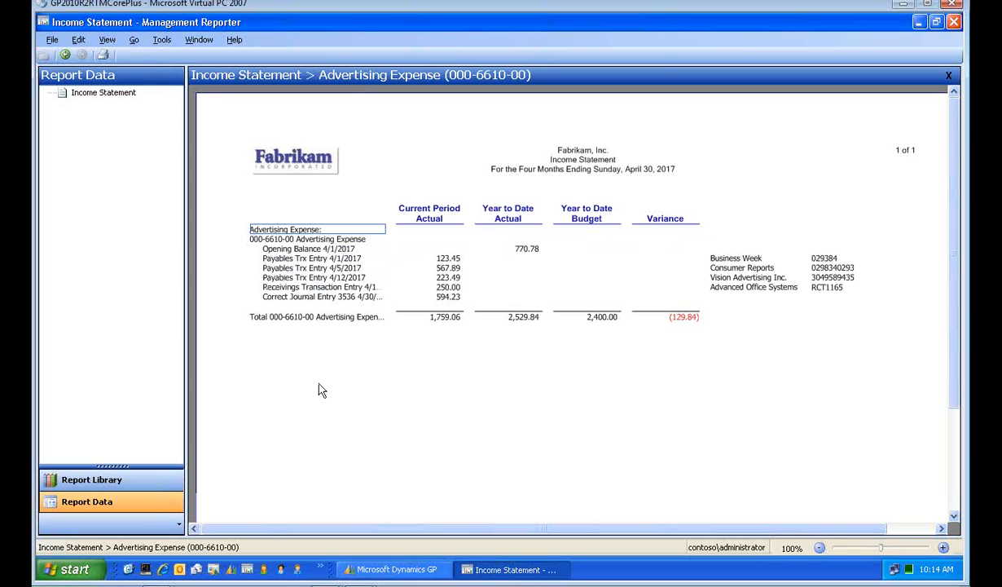
{"action": "left_click", "coordinate": [308, 259]}
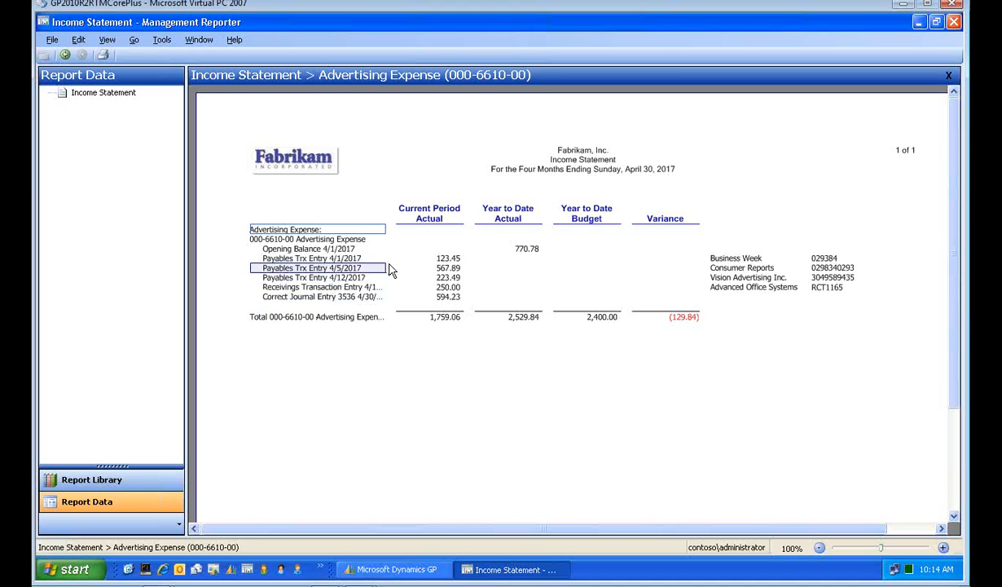
{"action": "left_click", "coordinate": [715, 260]}
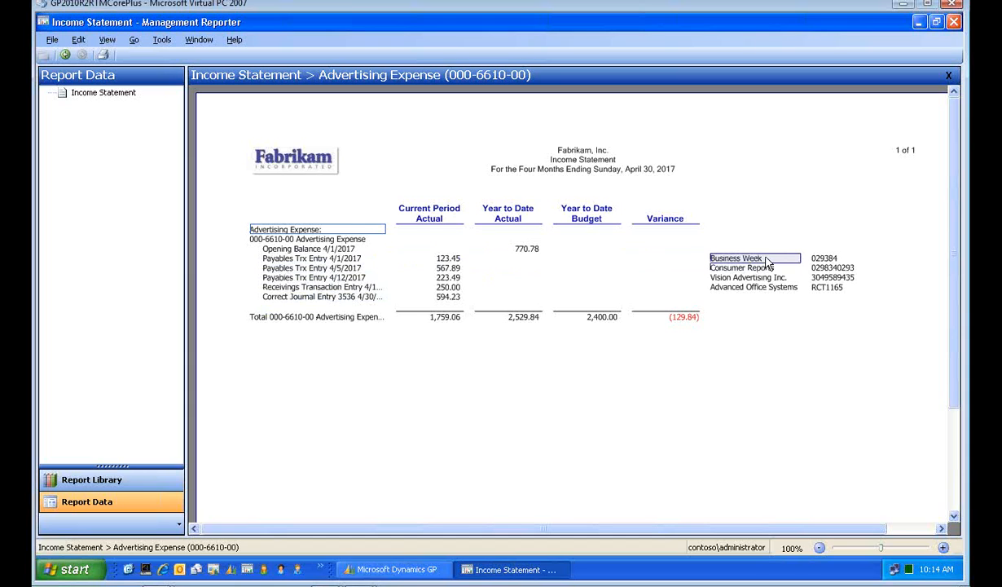
{"action": "left_click", "coordinate": [820, 260]}
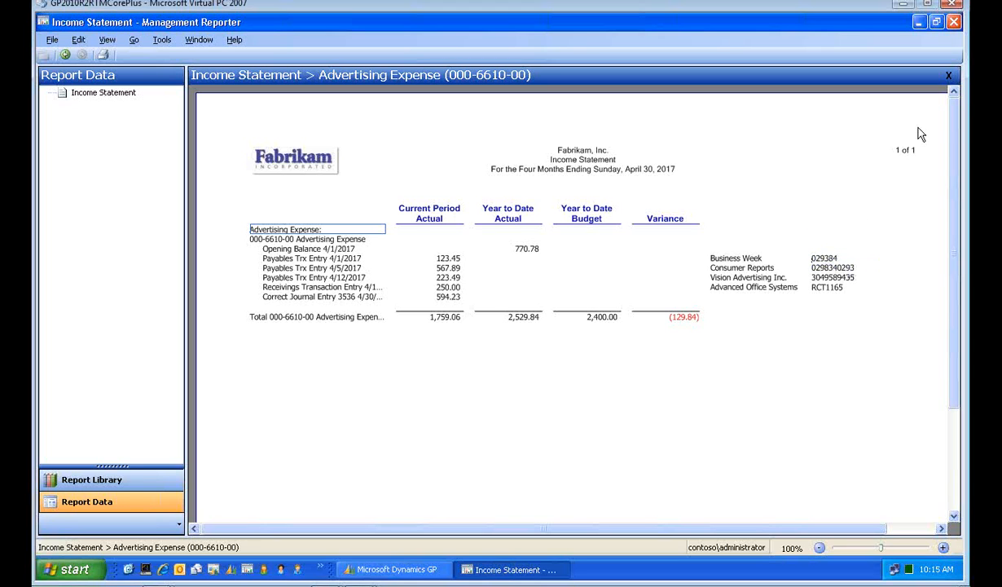
Close all the Income Statement views and exit Management Reporter to return to Microsoft Dynamics GP.
{"action": "left_click", "coordinate": [950, 76]}
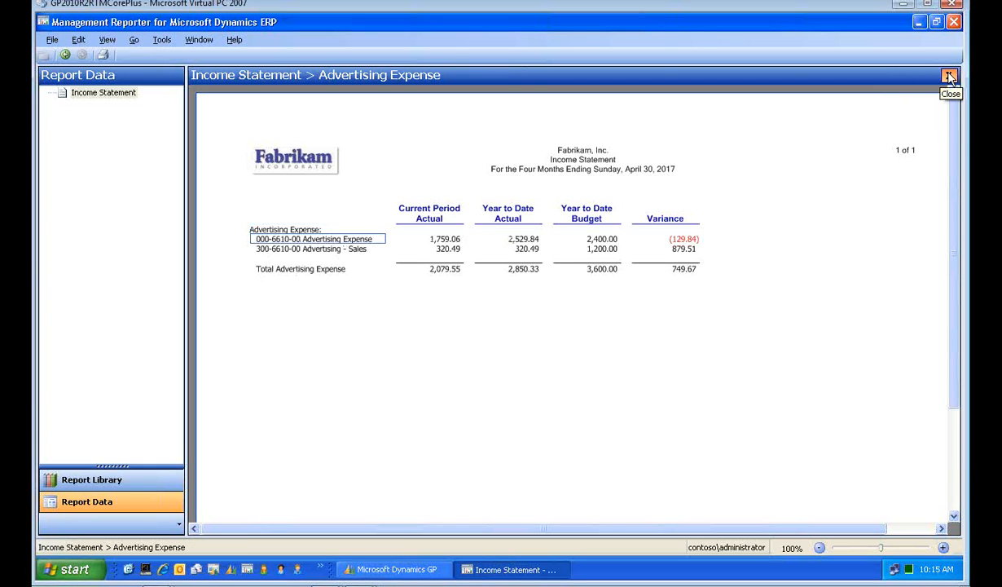
{"action": "left_click", "coordinate": [950, 75]}
{"action": "left_click", "coordinate": [950, 75]}
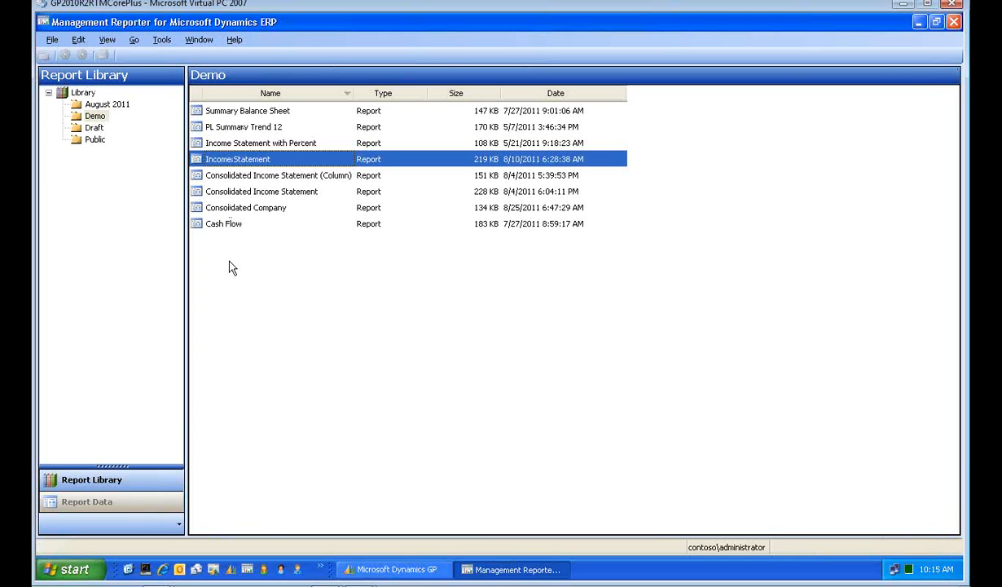
{"action": "left_click", "coordinate": [955, 22]}
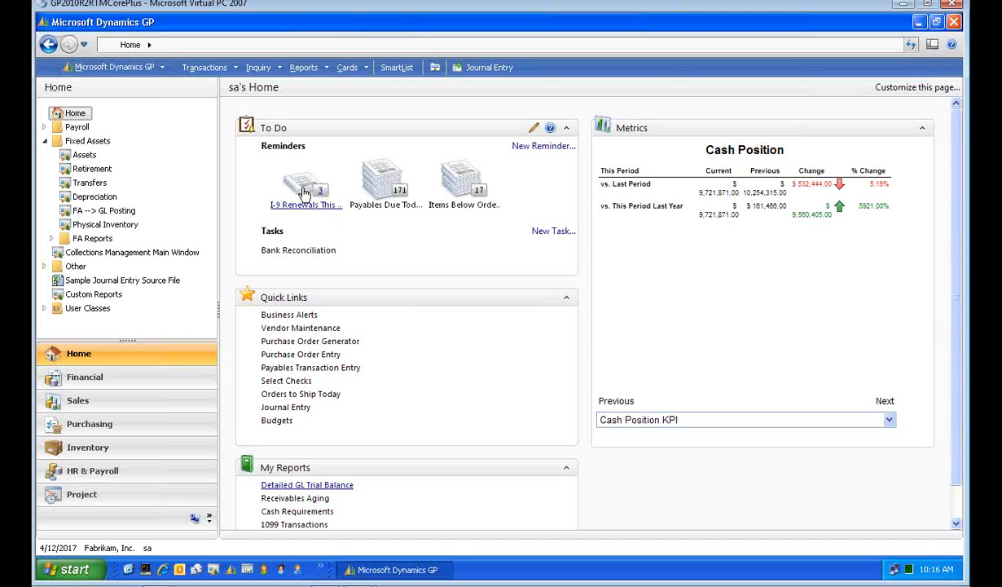
Open the payables due today reminder in SmartList and review its search definitions without changing them.
{"action": "left_click", "coordinate": [475, 199]}
{"action": "left_click", "coordinate": [383, 180]}
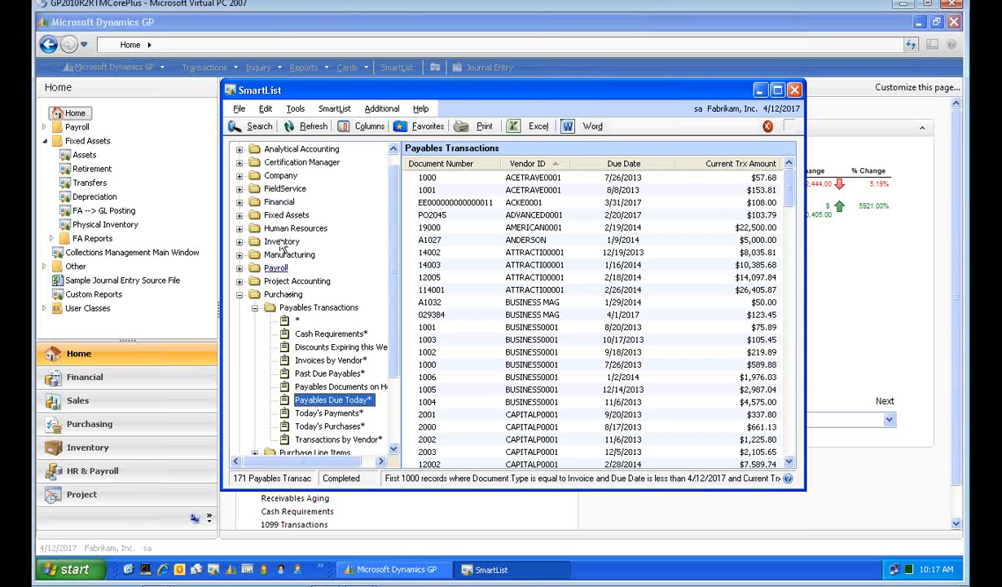
{"action": "left_click", "coordinate": [247, 126]}
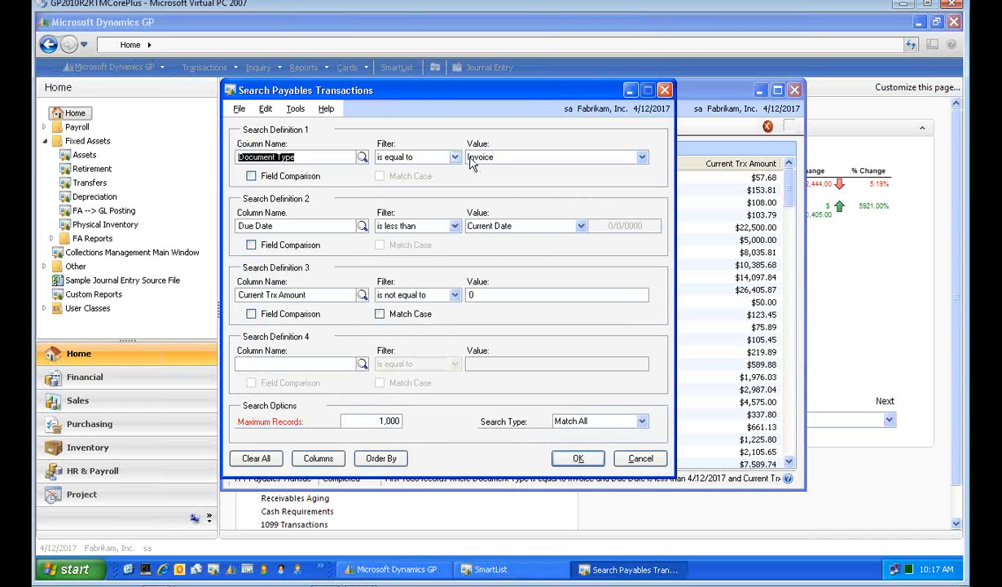
{"action": "left_click", "coordinate": [634, 459]}
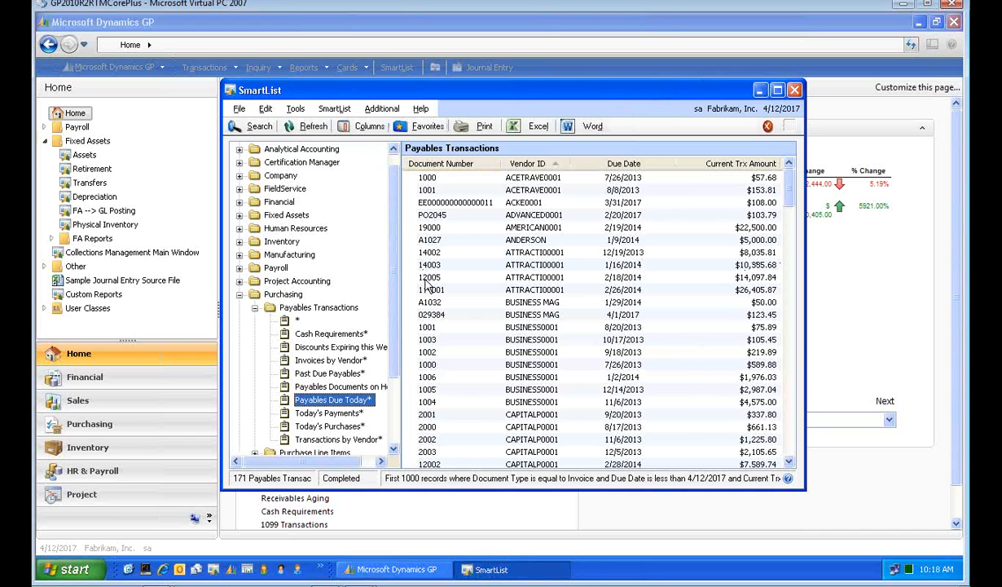
View the choices for adding the Payables Due Today list as a favorite or a reminder, leaving the favorites unchanged.
{"action": "left_click", "coordinate": [422, 126]}
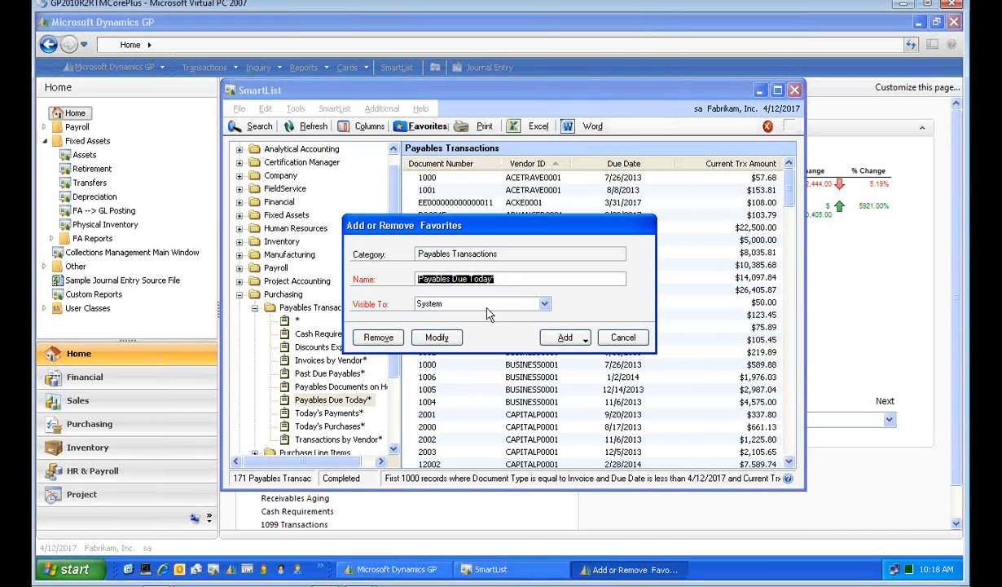
{"action": "left_click", "coordinate": [566, 338]}
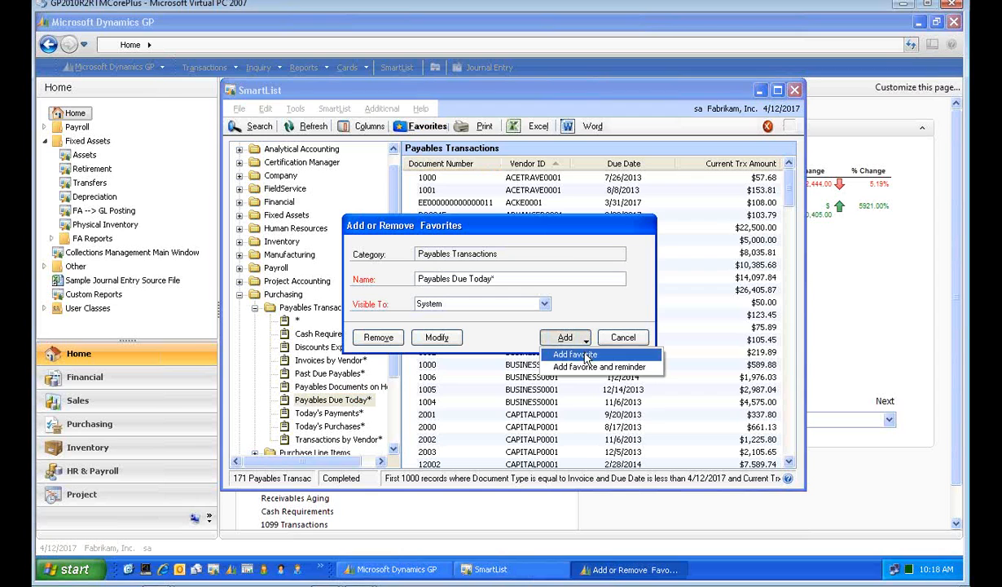
{"action": "left_click", "coordinate": [587, 225]}
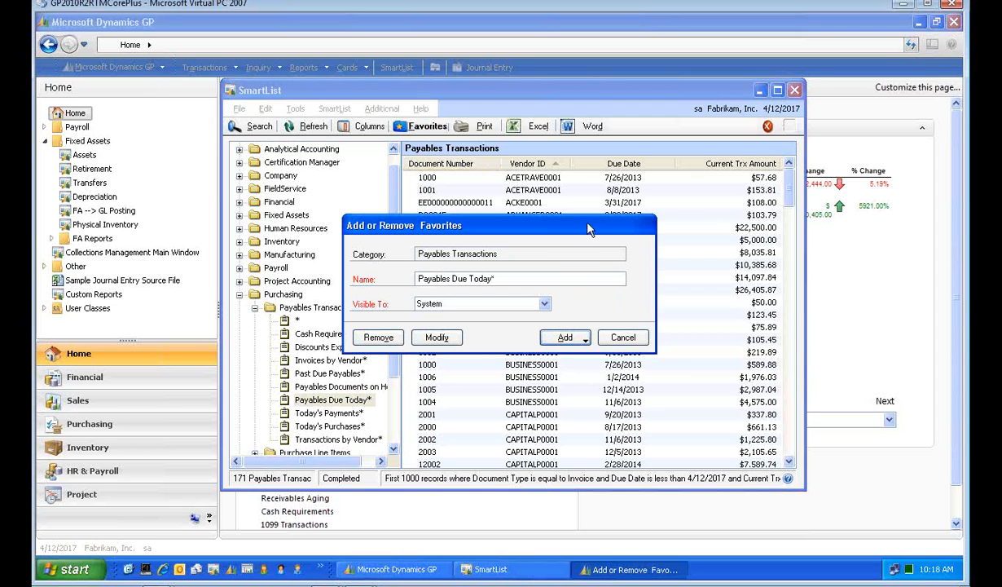
{"action": "left_click", "coordinate": [624, 337]}
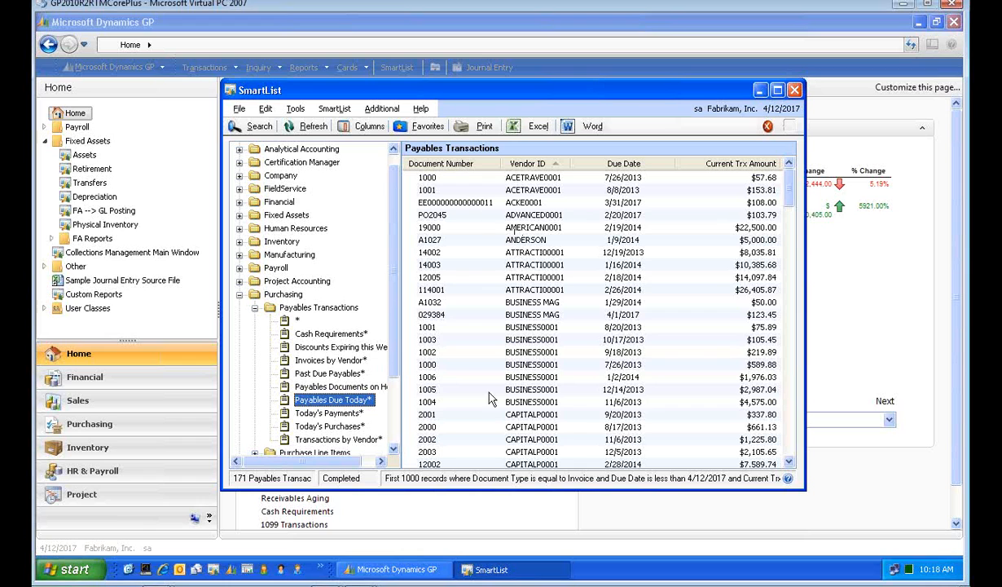
Drill into the BUSINESS MAG invoice dated 4/1/2017, examine its distributions with account descriptions, and return to the SmartList.
{"action": "double_click", "coordinate": [671, 316]}
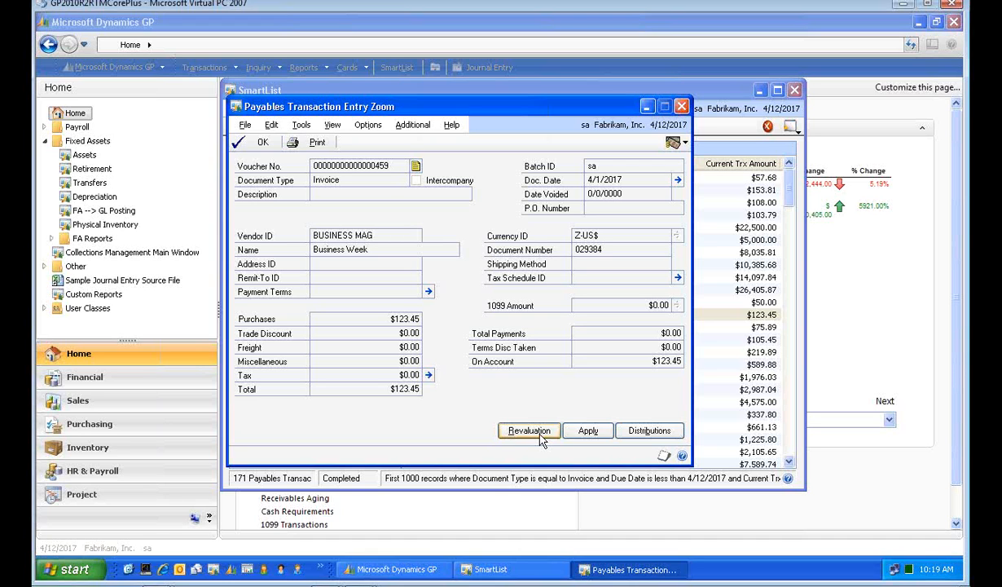
{"action": "left_click", "coordinate": [649, 431]}
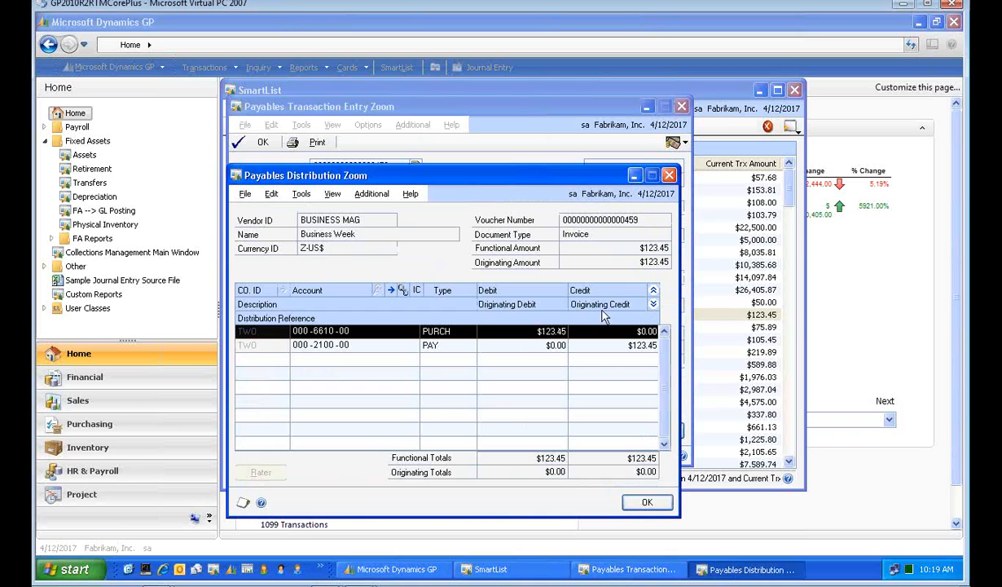
{"action": "left_click", "coordinate": [652, 305]}
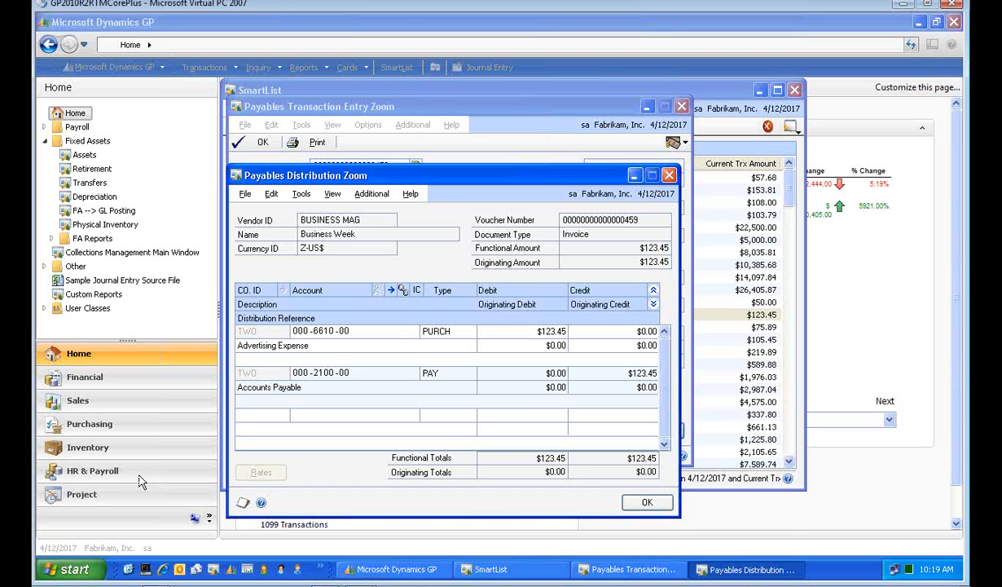
{"action": "left_click", "coordinate": [669, 175]}
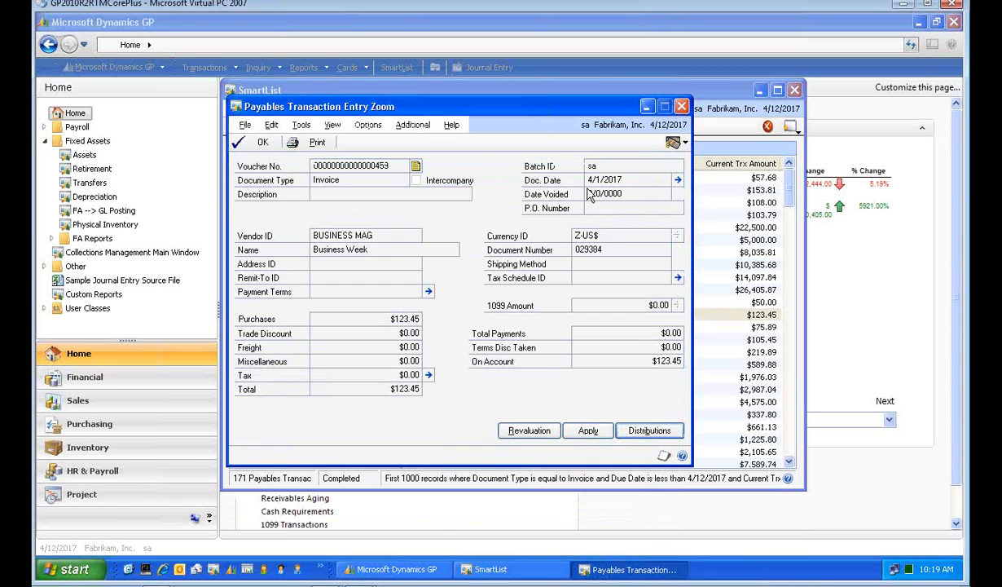
{"action": "left_click", "coordinate": [681, 105]}
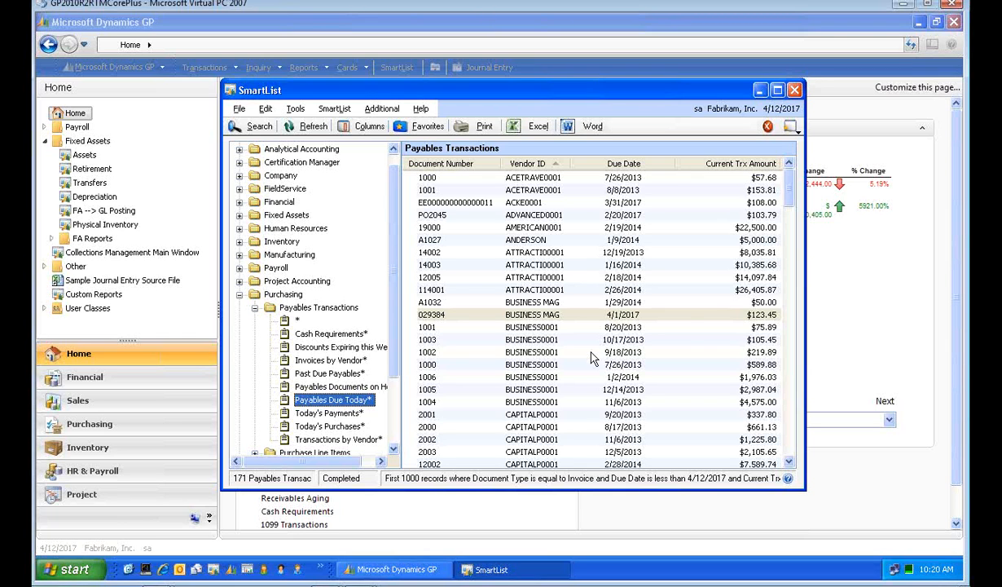
View the Vendor Transaction Inquiry for the BUSINESS MAG invoice due 4/1/2017 and close it.
{"action": "left_click", "coordinate": [685, 319]}
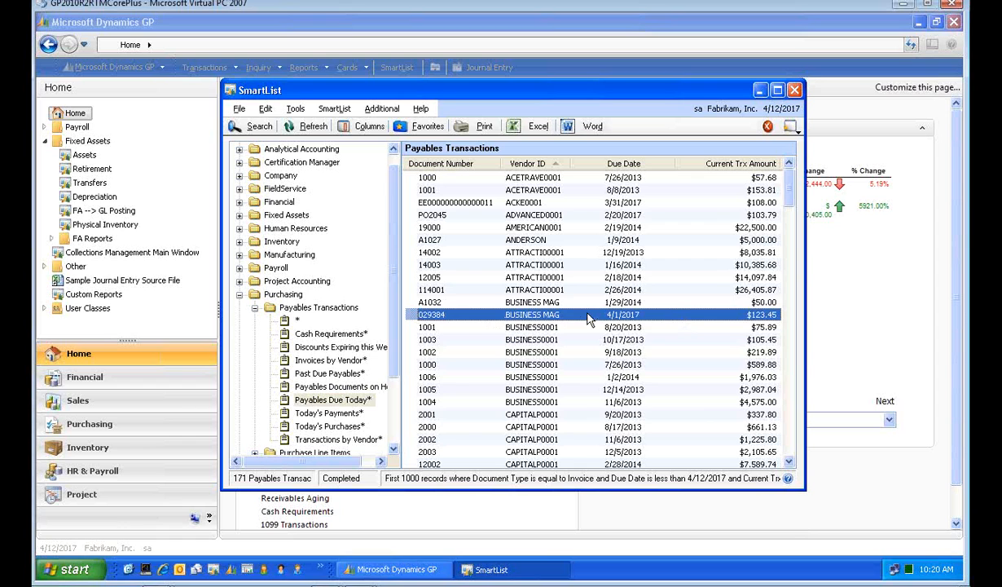
{"action": "left_click", "coordinate": [791, 127]}
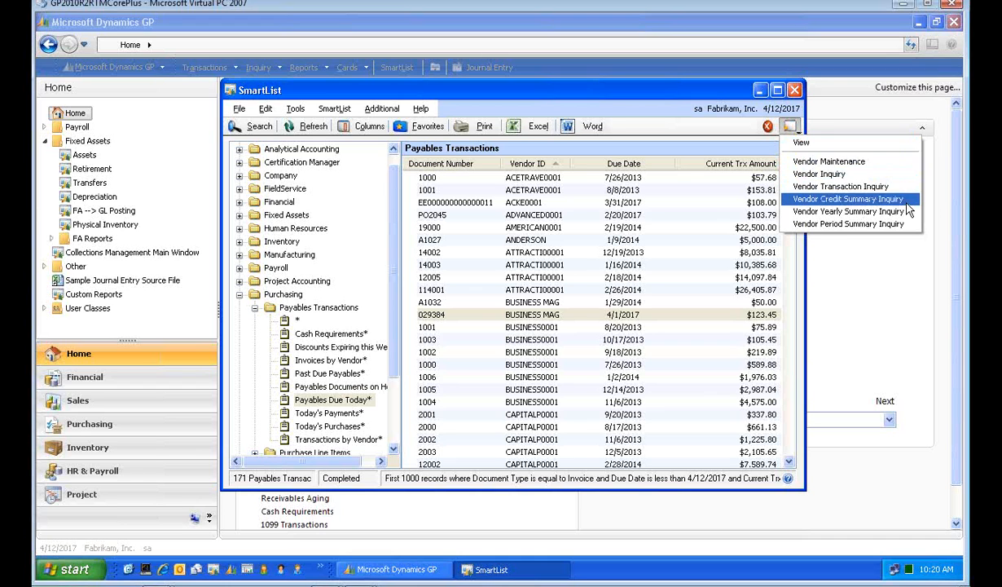
{"action": "left_click", "coordinate": [803, 188]}
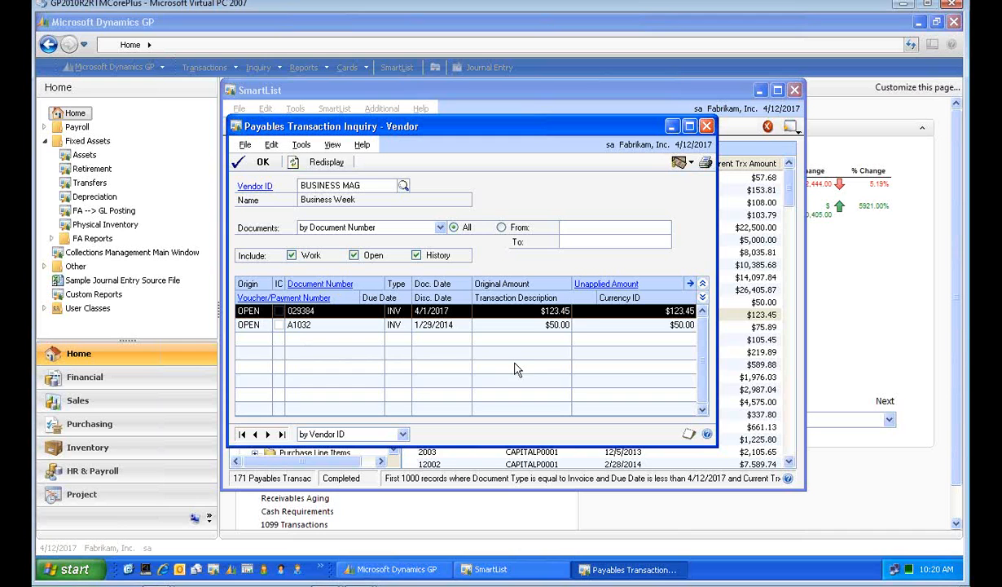
{"action": "left_click", "coordinate": [707, 126]}
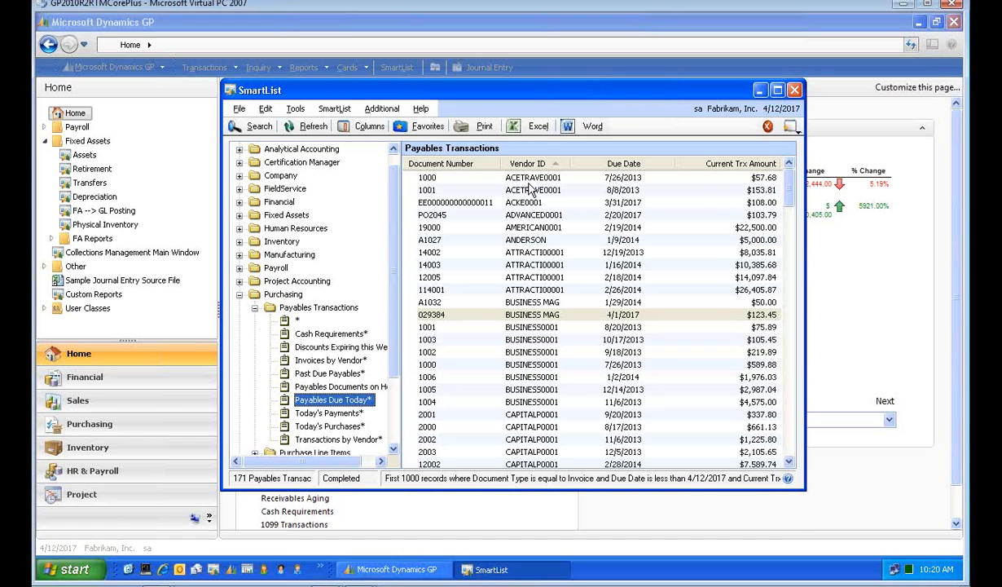
Export the Payables Due Today list to Excel and check the data from its first row to its last.
{"action": "left_click", "coordinate": [538, 126]}
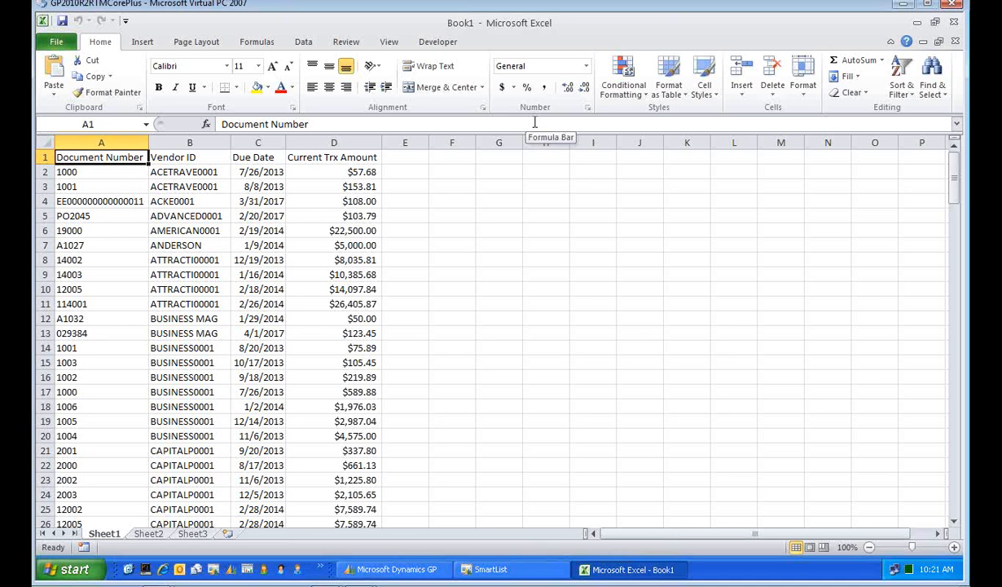
{"action": "key", "text": "End"}
{"action": "key", "text": "Down"}
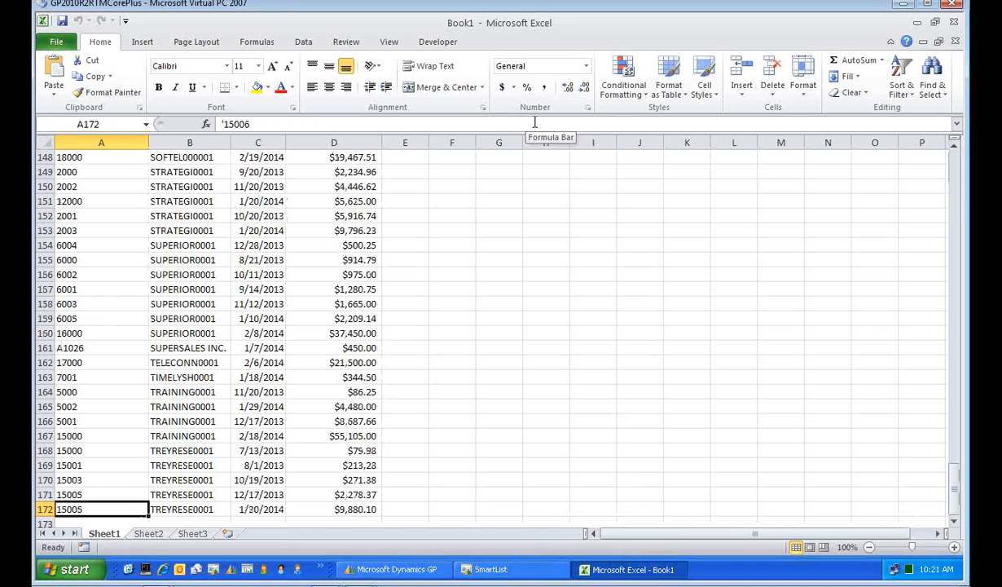
{"action": "key", "text": "End"}
{"action": "key", "text": "Up"}
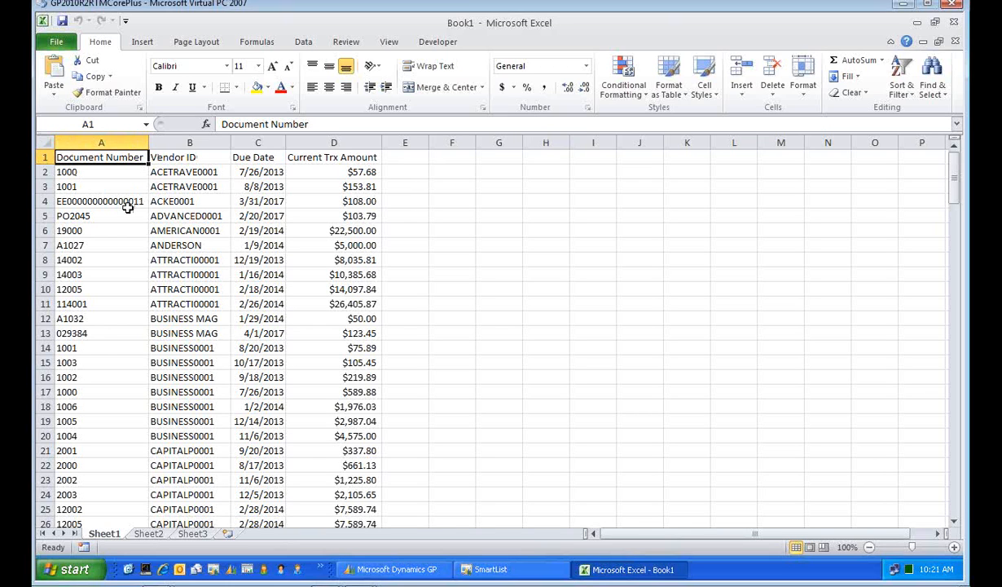
Open the recent Sales Analysis.xlsx workbook and remove the quantity, extended price, extended cost and profit fields from the pivot table's values.
{"action": "left_click", "coordinate": [56, 45]}
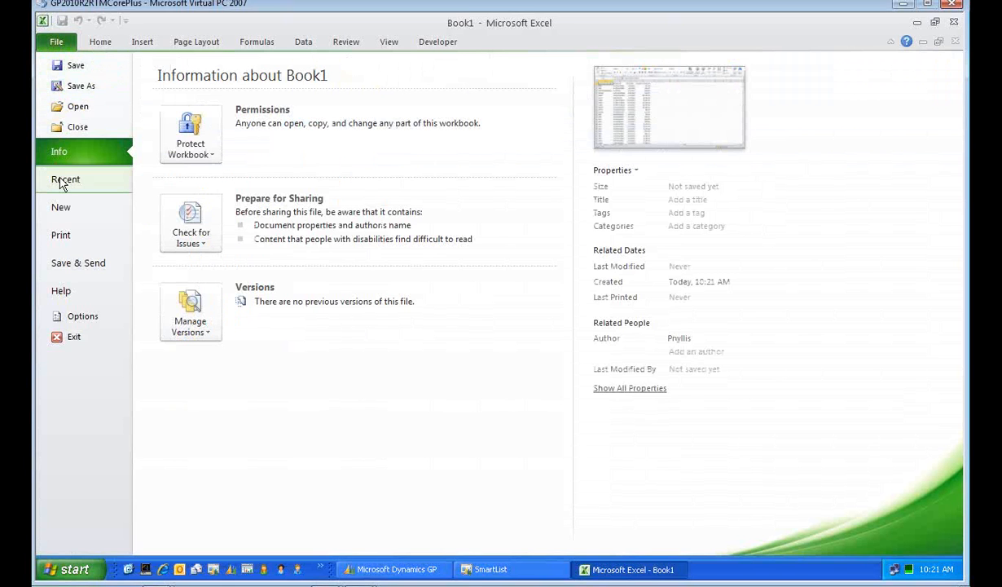
{"action": "left_click", "coordinate": [60, 180]}
{"action": "left_click", "coordinate": [194, 128]}
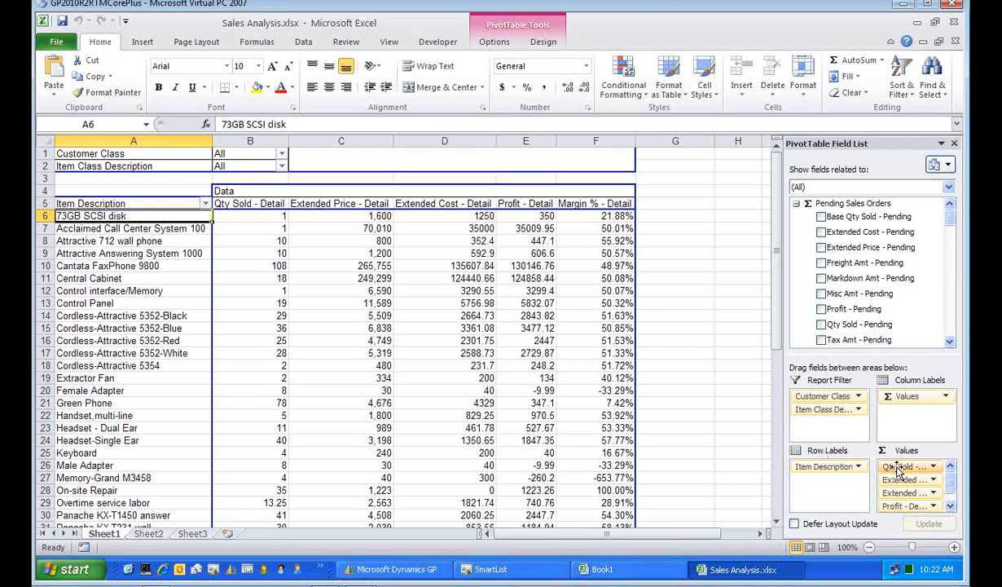
{"action": "left_click_drag", "start_coordinate": [896, 468], "coordinate": [843, 302]}
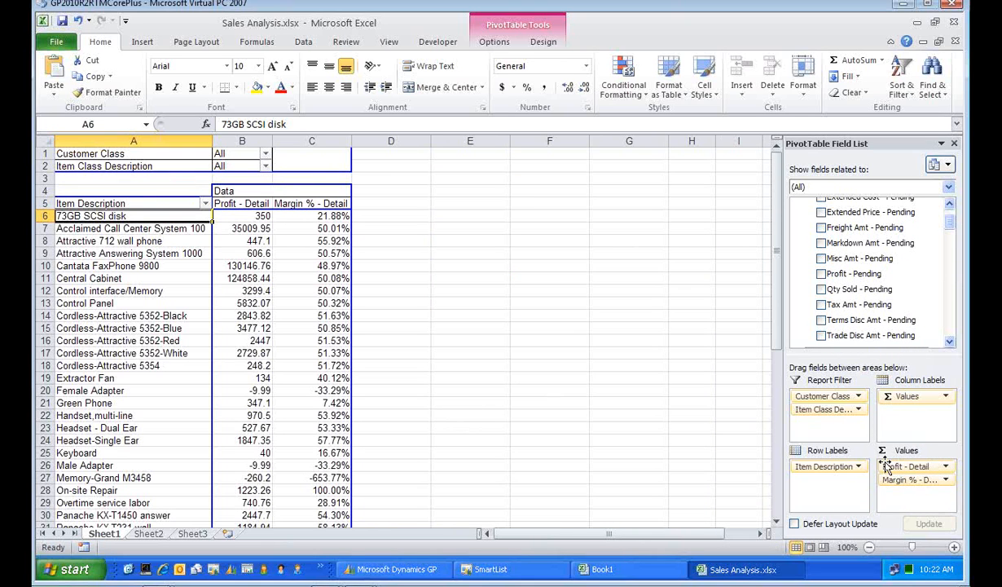
{"action": "left_click_drag", "start_coordinate": [905, 466], "coordinate": [867, 281]}
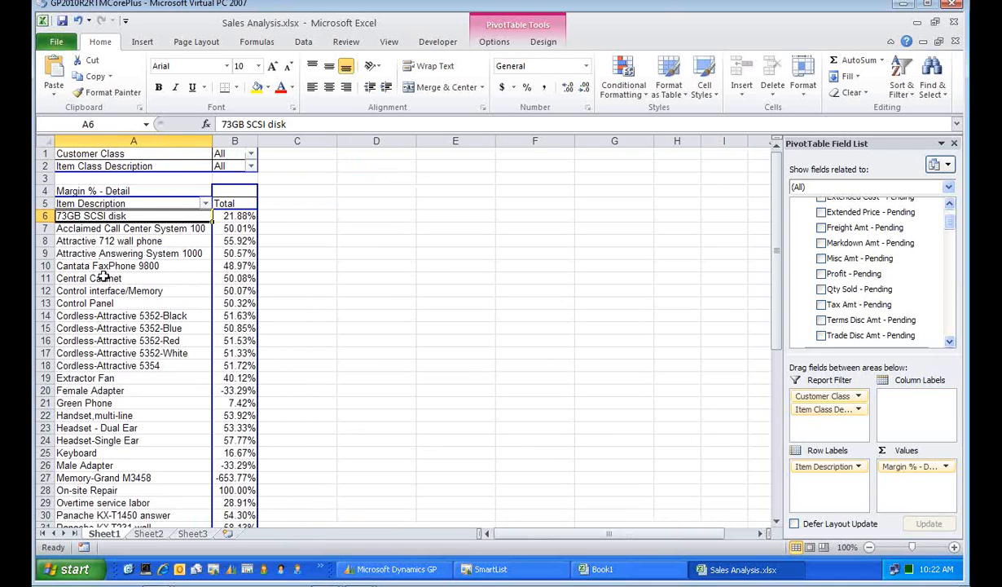
Add Customer Name from the customer fields to the pivot table's row labels and place it above Item Description.
{"action": "left_click", "coordinate": [950, 323]}
{"action": "left_click", "coordinate": [952, 325]}
{"action": "left_click", "coordinate": [952, 325]}
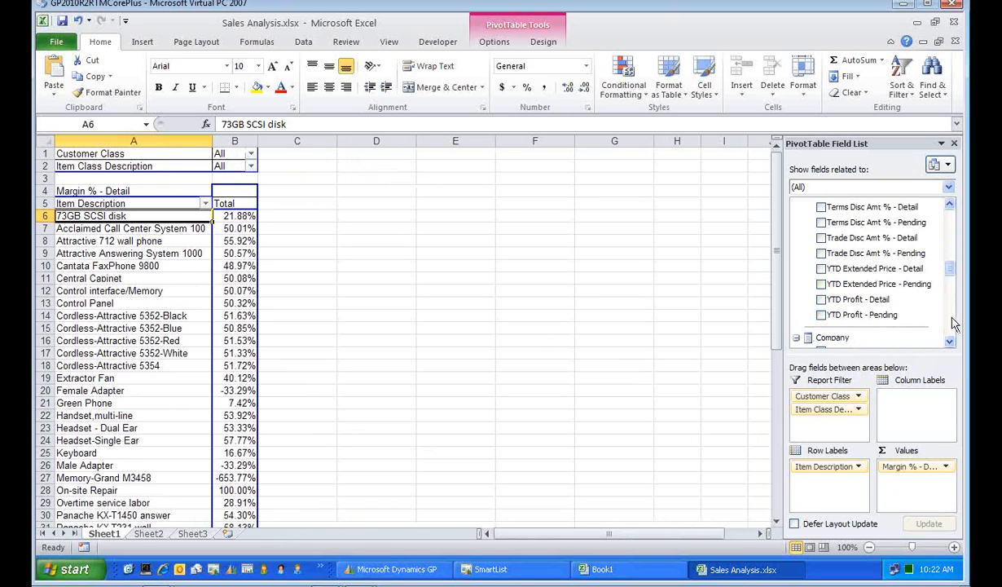
{"action": "left_click", "coordinate": [953, 331]}
{"action": "left_click", "coordinate": [952, 331]}
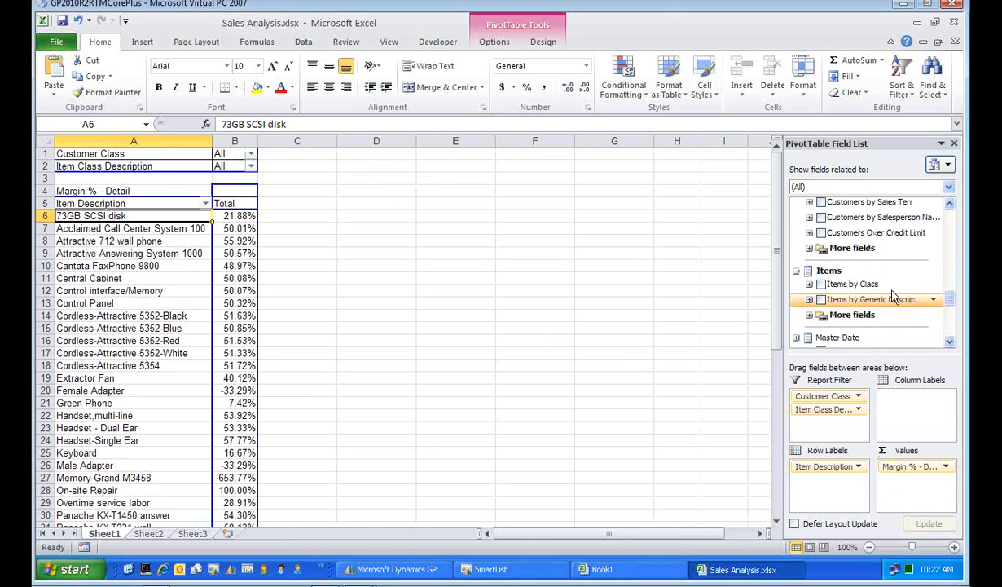
{"action": "left_click", "coordinate": [809, 249]}
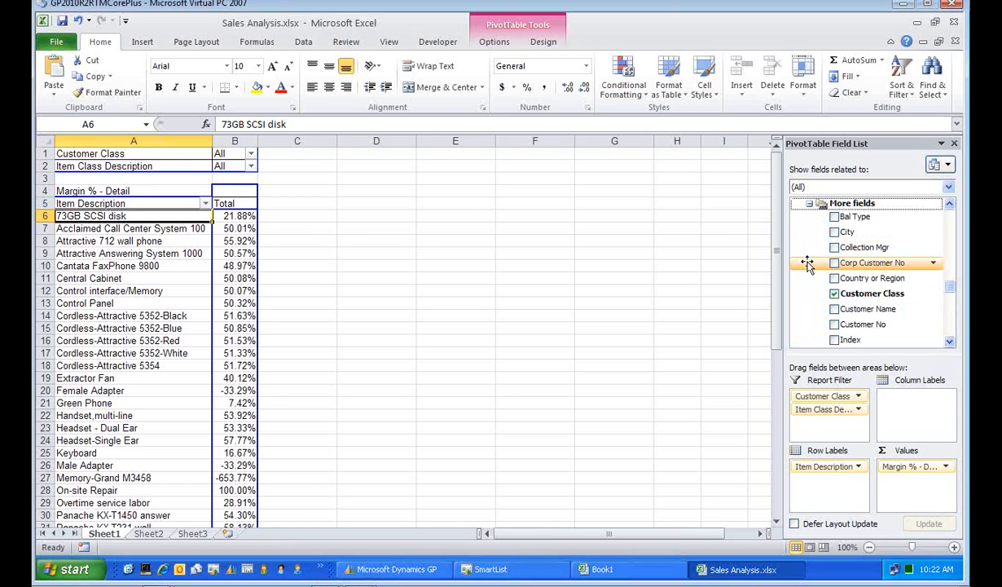
{"action": "left_click", "coordinate": [835, 310]}
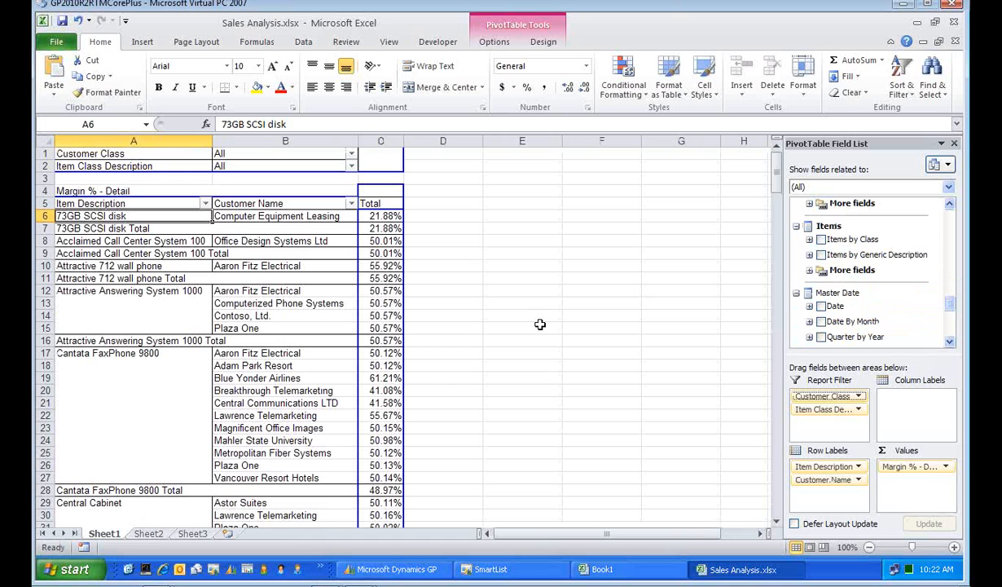
{"action": "left_click_drag", "start_coordinate": [822, 480], "coordinate": [830, 462]}
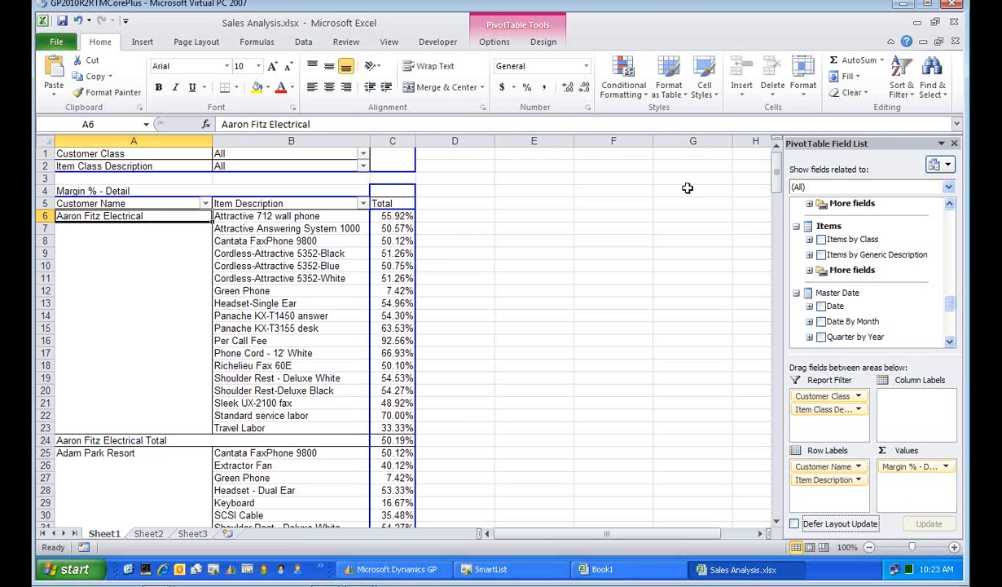
Close the Sales Analysis and Book1 workbooks without saving, and close the SmartList window.
{"action": "left_click", "coordinate": [960, 28]}
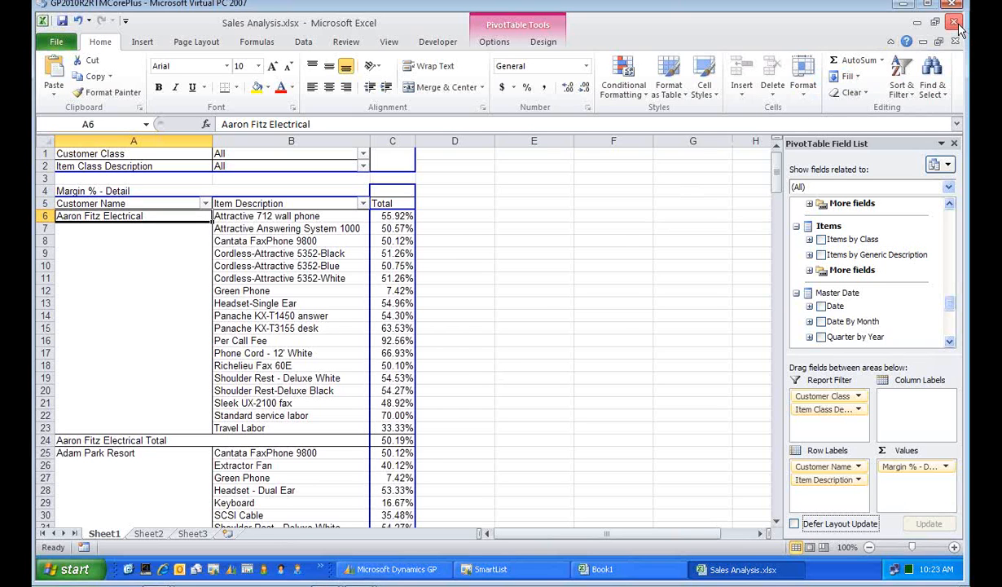
{"action": "left_click", "coordinate": [493, 308]}
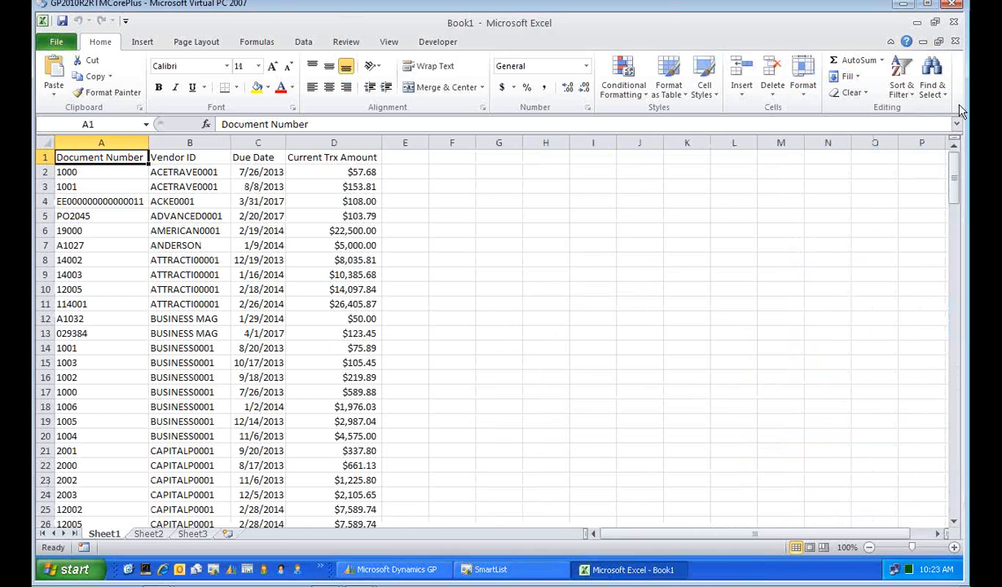
{"action": "left_click", "coordinate": [953, 22]}
{"action": "left_click", "coordinate": [499, 309]}
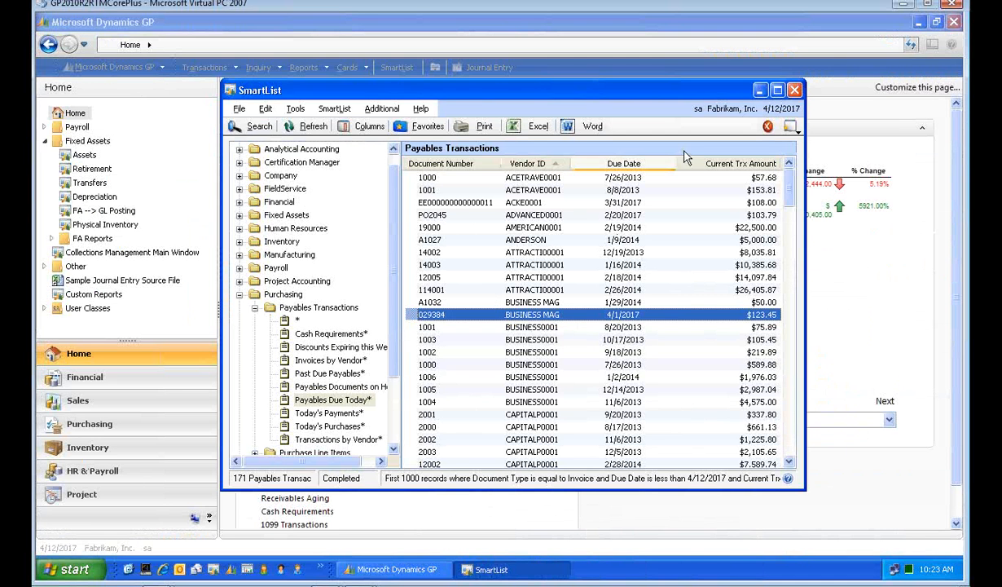
{"action": "left_click", "coordinate": [794, 90]}
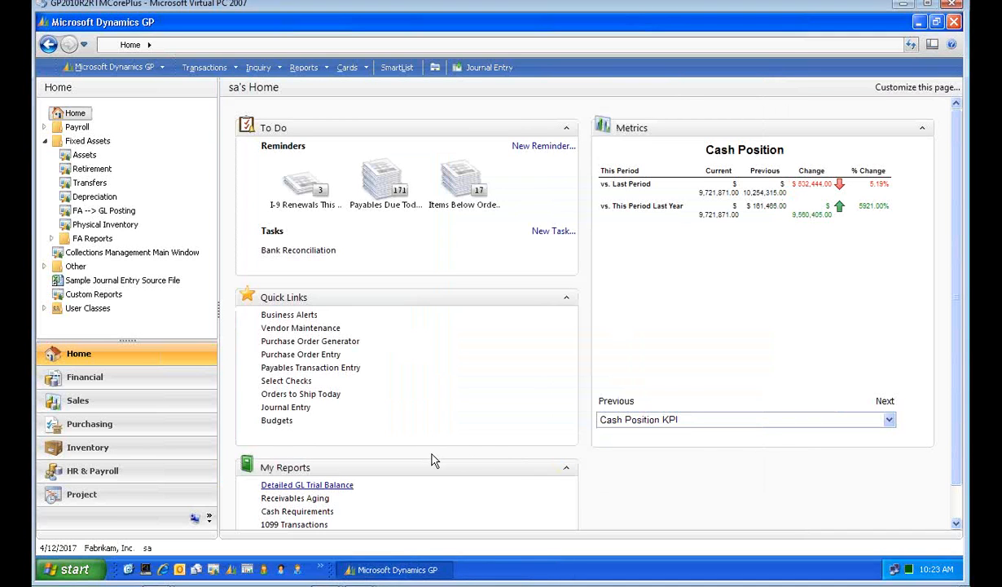
Open Business Alerts to modify an existing alert and select the CUSTOMER HOLD alert in the TWO database.
{"action": "left_click", "coordinate": [274, 316]}
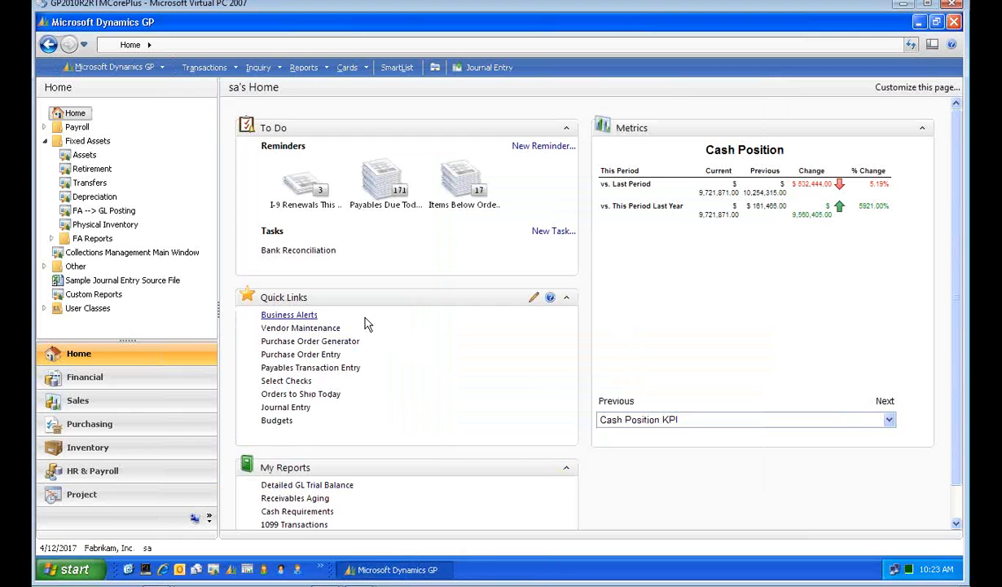
{"action": "left_click", "coordinate": [611, 364]}
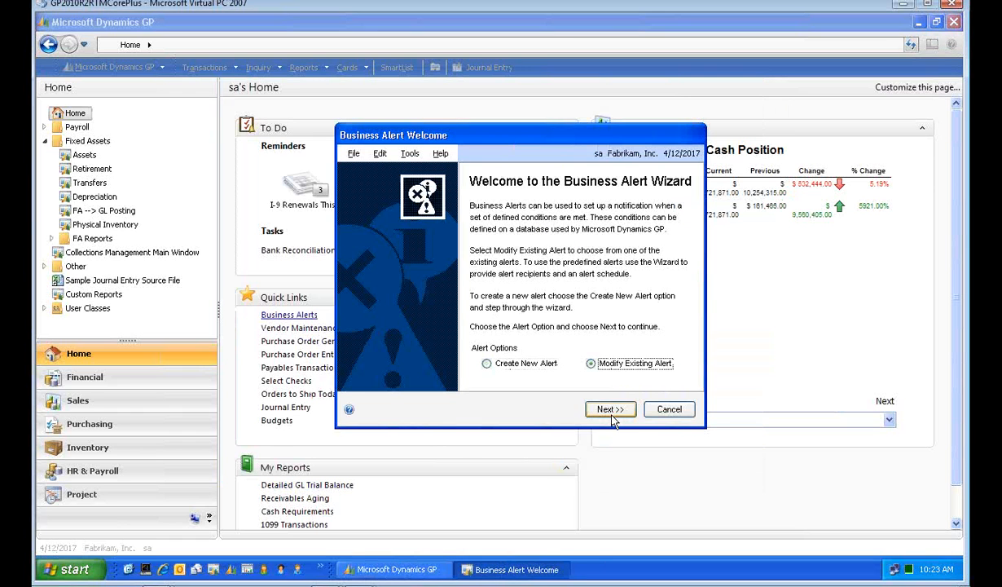
{"action": "left_click", "coordinate": [610, 409]}
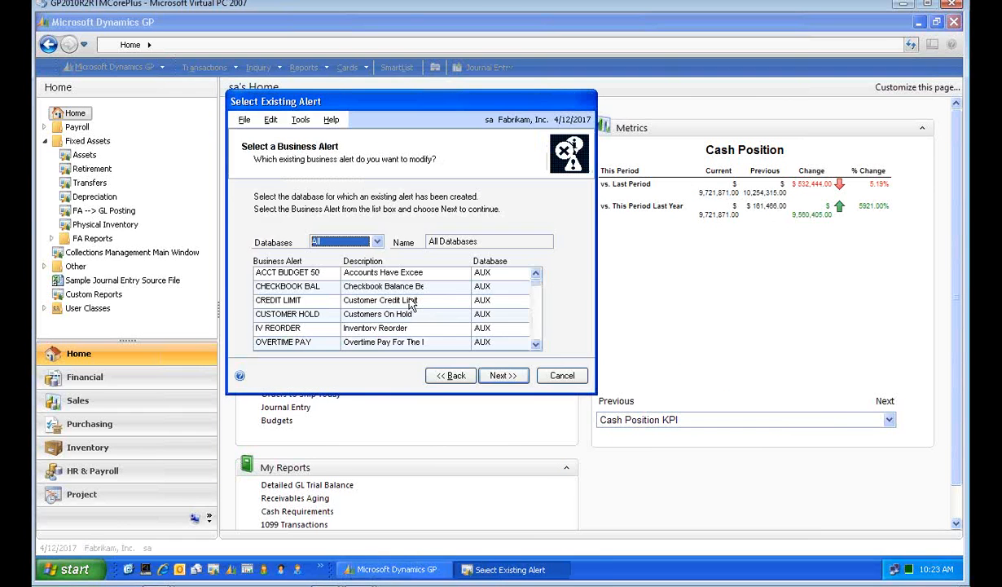
{"action": "left_click", "coordinate": [378, 242]}
{"action": "left_click", "coordinate": [356, 308]}
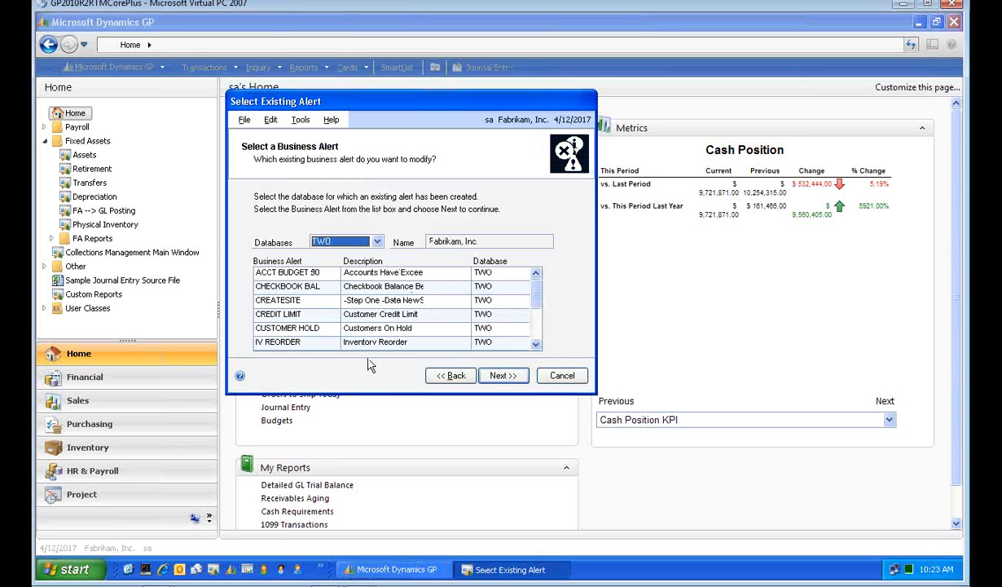
{"action": "left_click", "coordinate": [359, 328]}
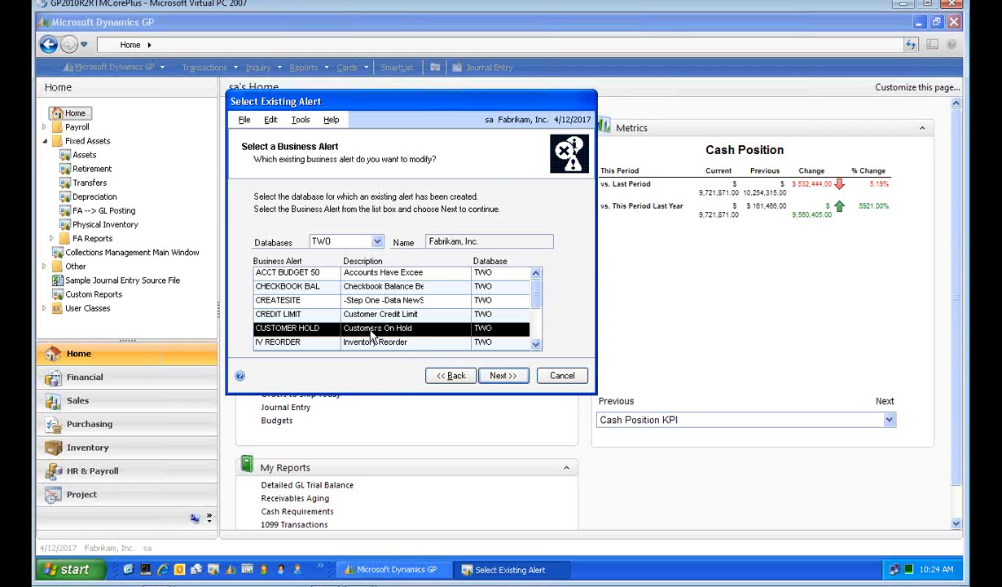
Review the CUSTOMER HOLD alert's definition, tables, formula and notification settings, and leave the wizard without changes.
{"action": "left_click", "coordinate": [511, 376]}
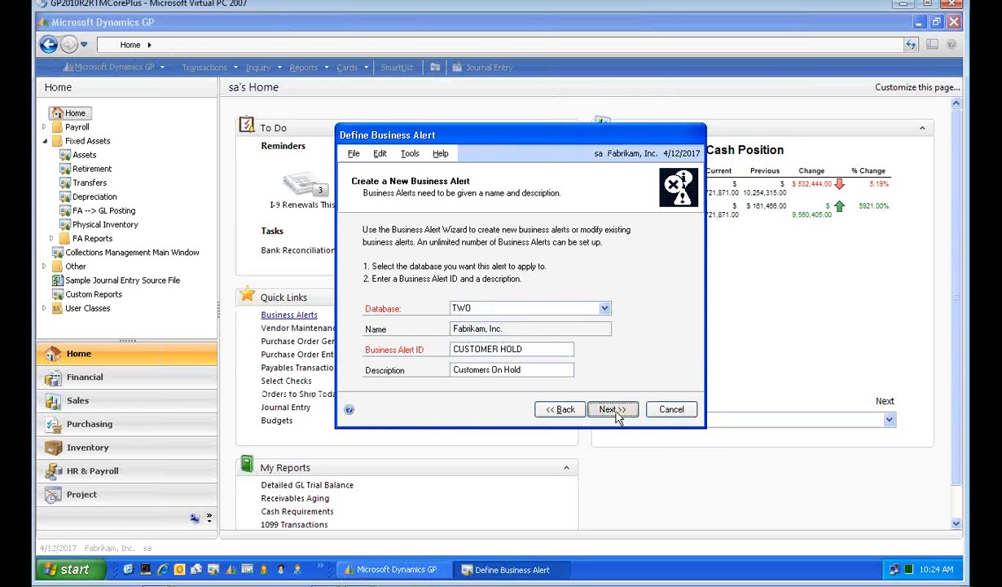
{"action": "left_click", "coordinate": [613, 409]}
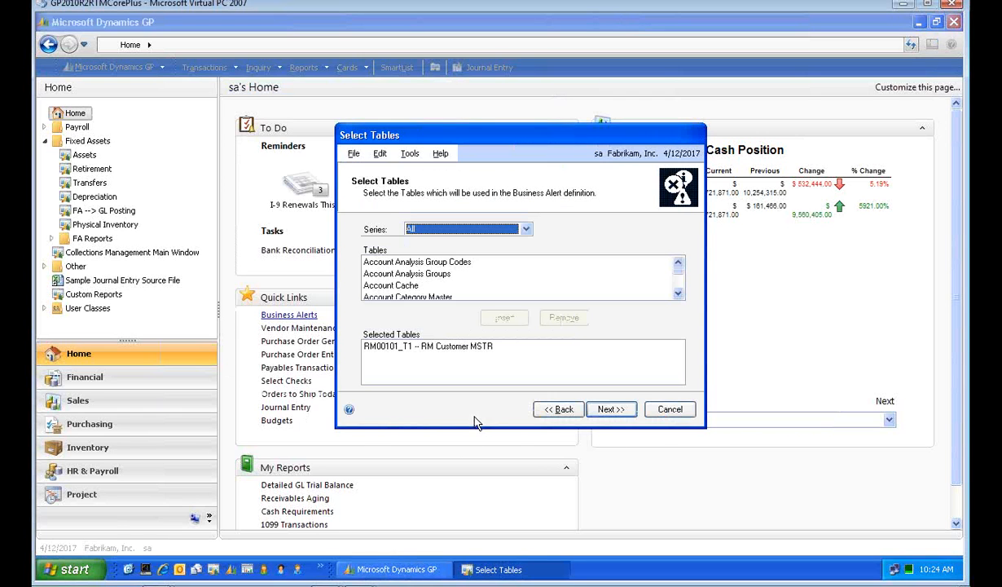
{"action": "left_click", "coordinate": [611, 410]}
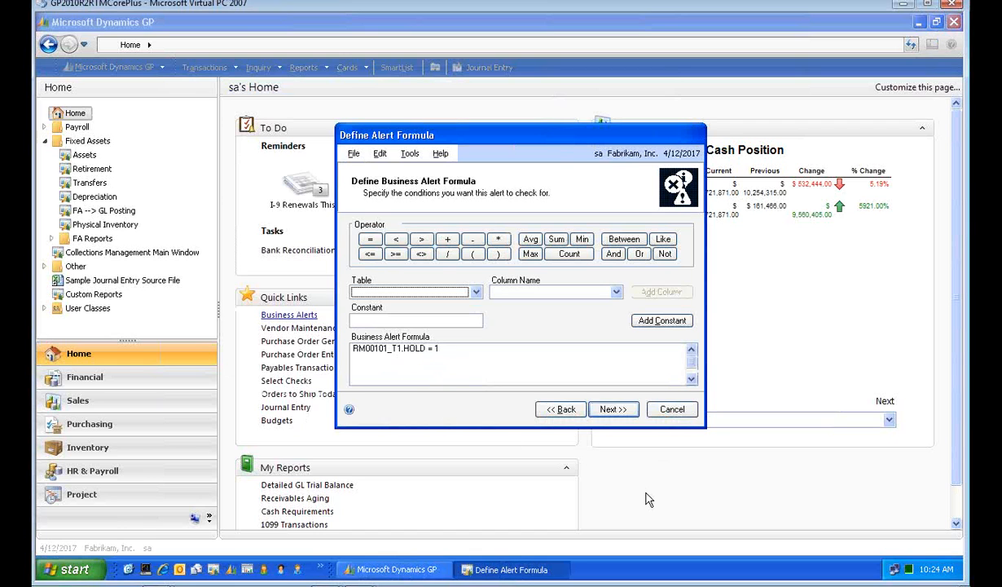
{"action": "left_click", "coordinate": [609, 410]}
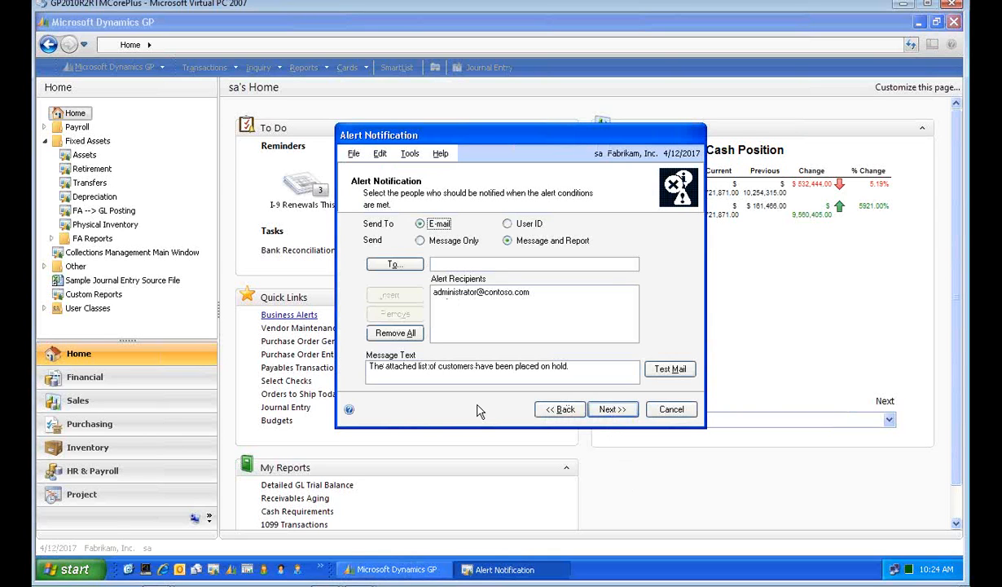
{"action": "left_click", "coordinate": [672, 409]}
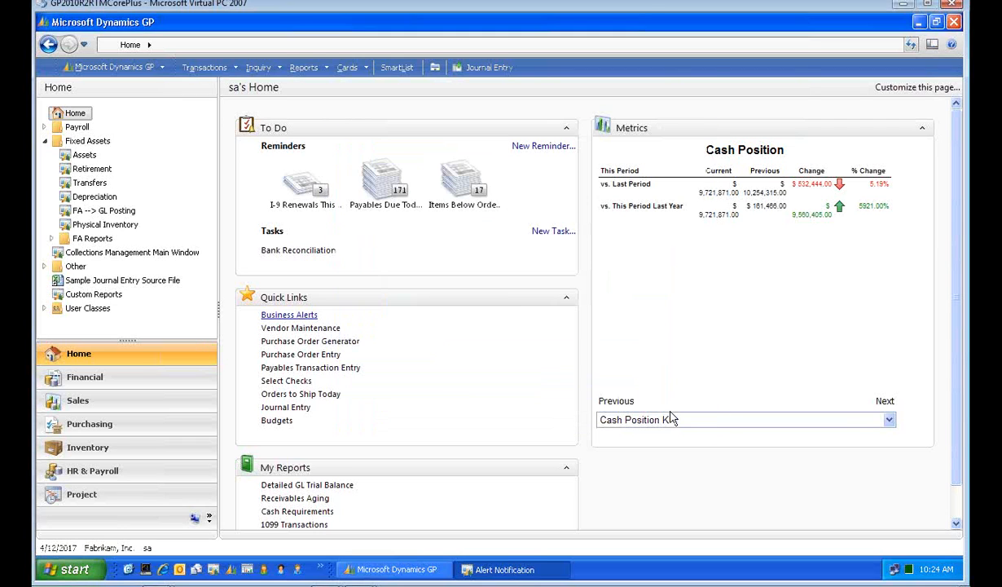
Open Vendor Maintenance and browse the vendor records to Aaron Fitz Electrical.
{"action": "mouse_move", "coordinate": [507, 424]}
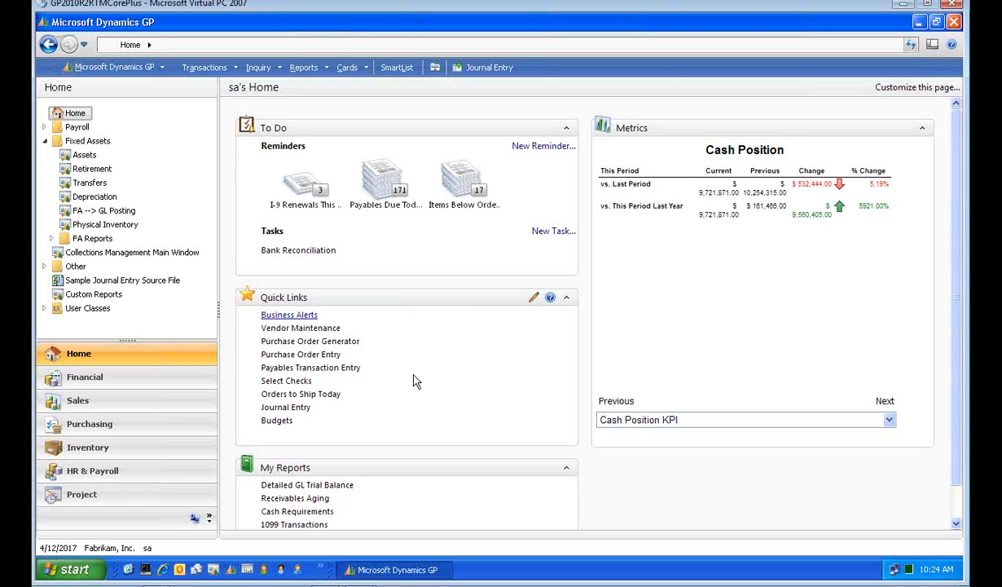
{"action": "left_click", "coordinate": [296, 328]}
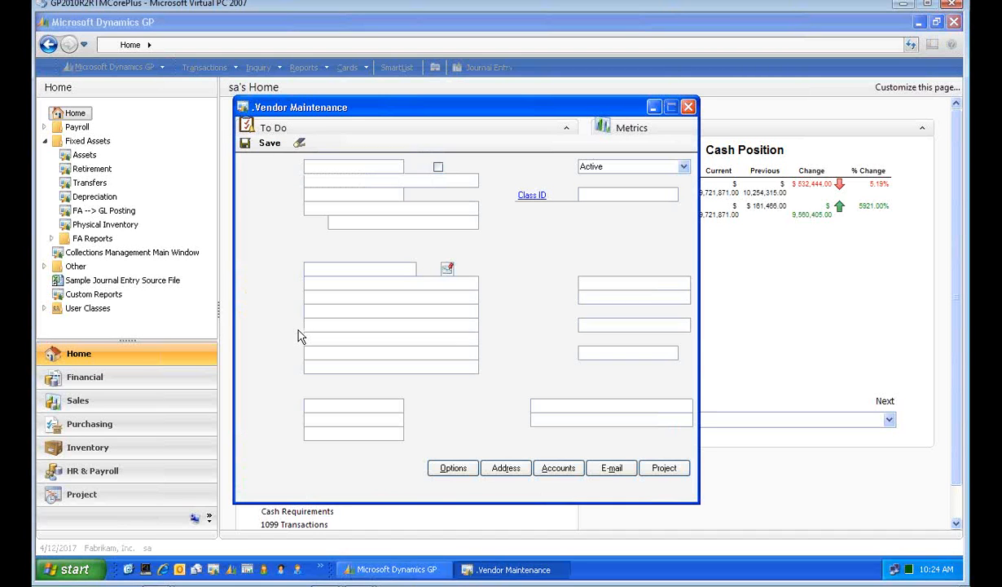
{"action": "left_click", "coordinate": [276, 493]}
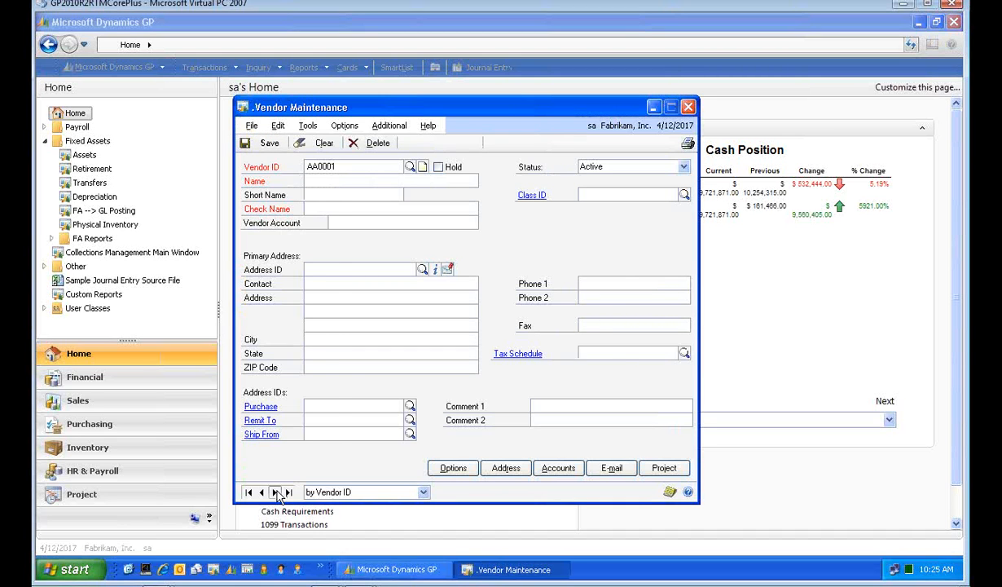
{"action": "left_click", "coordinate": [277, 492]}
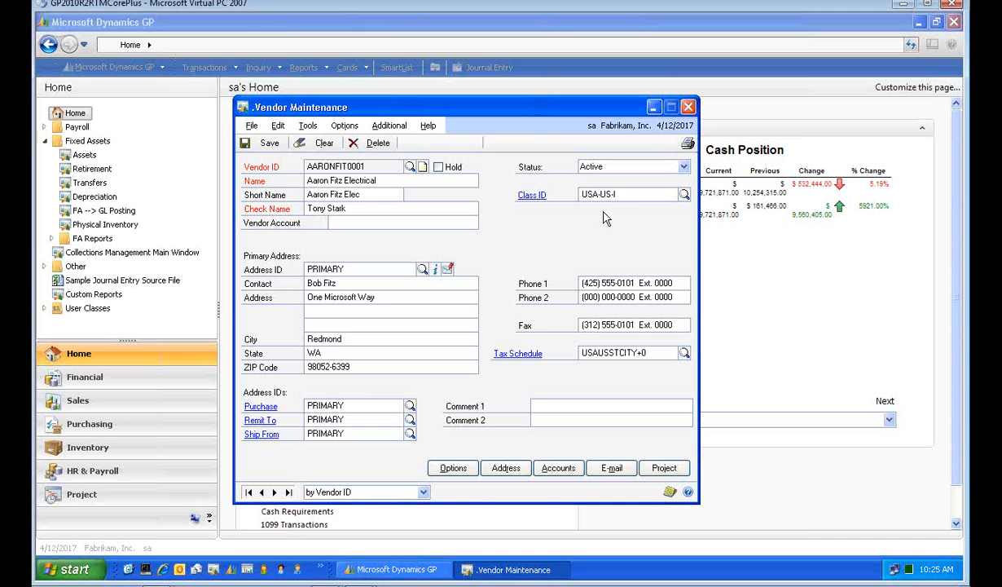
View the USA-US-I vendor class setup and the Aaron Fitz Electrical vendor options, closing each window after review.
{"action": "left_click", "coordinate": [531, 196]}
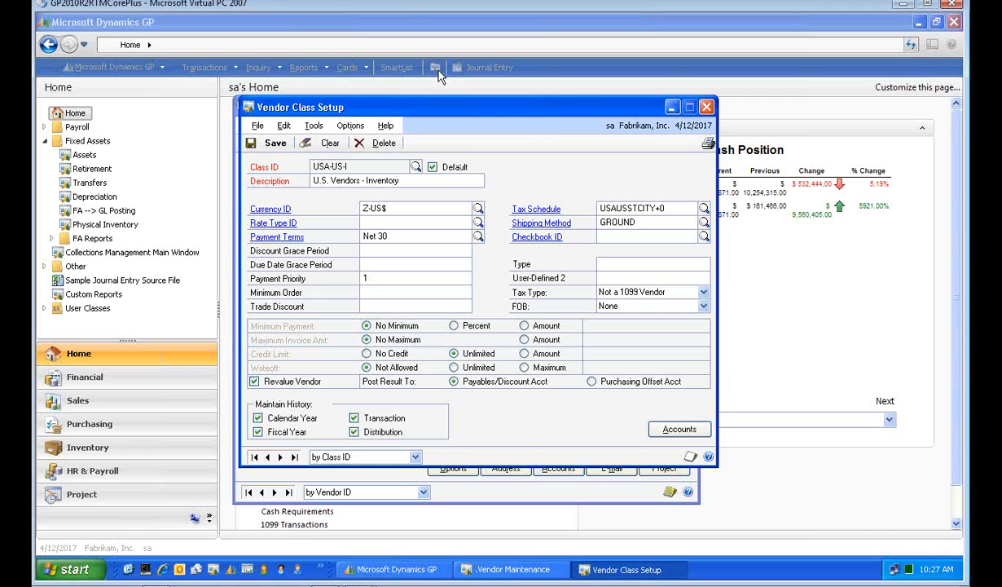
{"action": "left_click", "coordinate": [705, 107]}
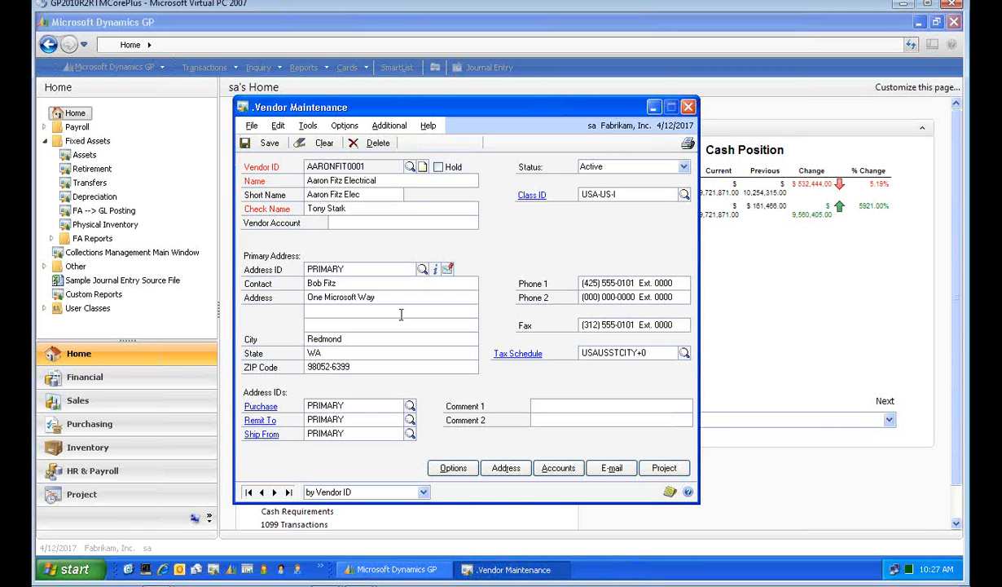
{"action": "left_click", "coordinate": [502, 471]}
{"action": "left_click", "coordinate": [455, 468]}
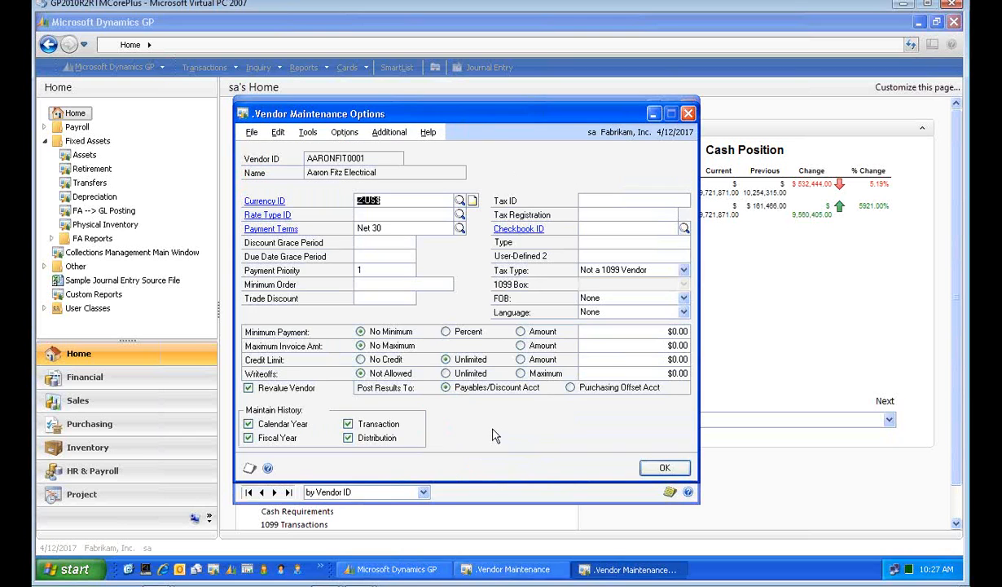
{"action": "left_click", "coordinate": [688, 113]}
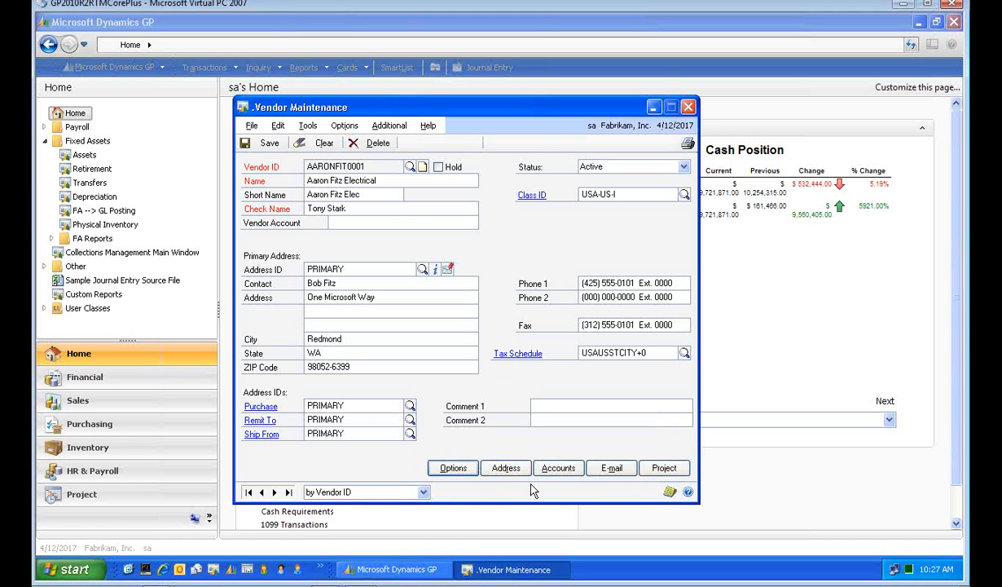
Examine the EFT bank fields for the vendor's PRIMARY address with United States as bank country, and close them without saving.
{"action": "left_click", "coordinate": [498, 464]}
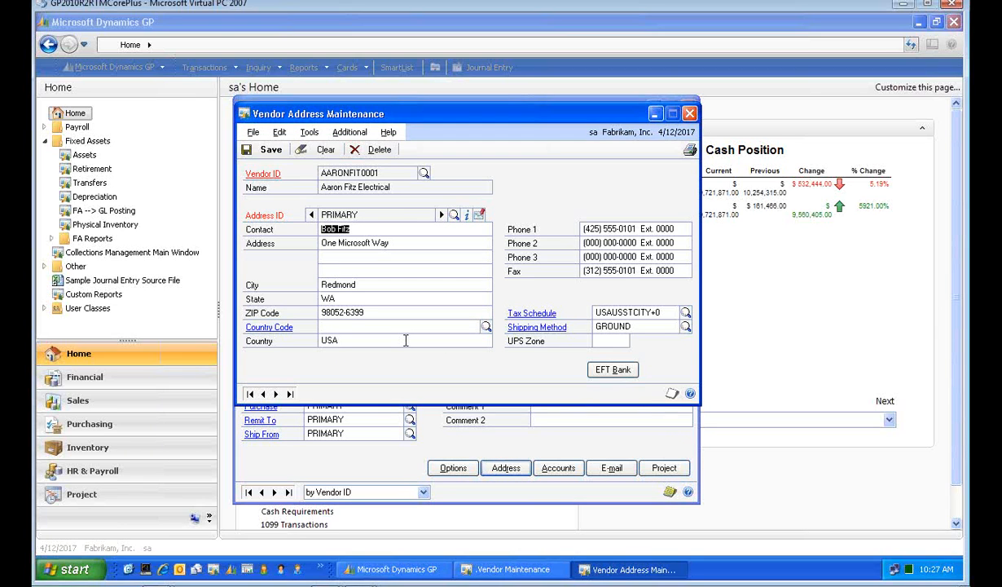
{"action": "left_click", "coordinate": [599, 368]}
{"action": "left_click", "coordinate": [420, 192]}
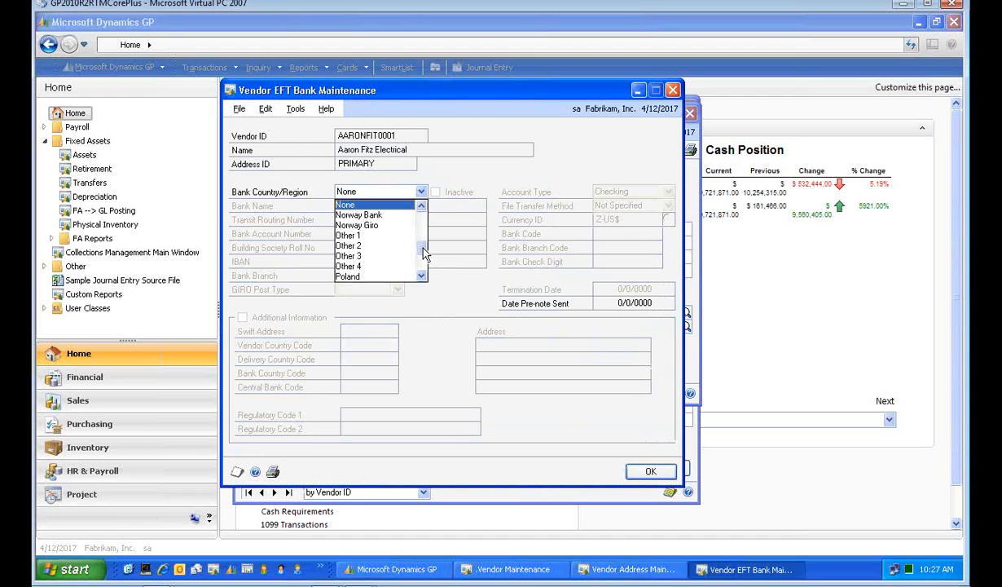
{"action": "left_click", "coordinate": [422, 279]}
{"action": "left_click", "coordinate": [381, 277]}
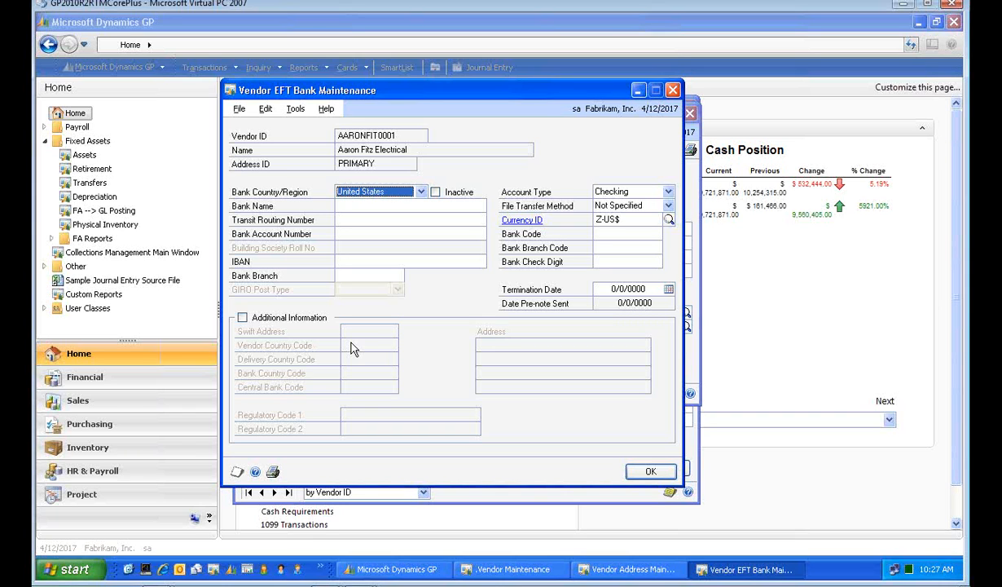
{"action": "left_click", "coordinate": [674, 90]}
{"action": "left_click", "coordinate": [498, 335]}
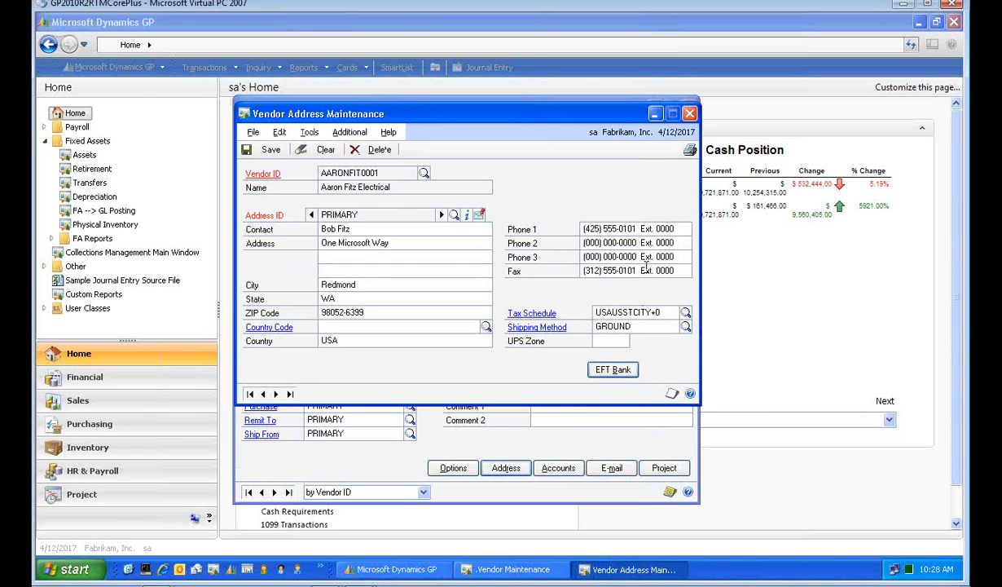
Review the Aaron Fitz Electrical vendor's e-mail document options, and close the vendor address and maintenance windows.
{"action": "left_click", "coordinate": [689, 114]}
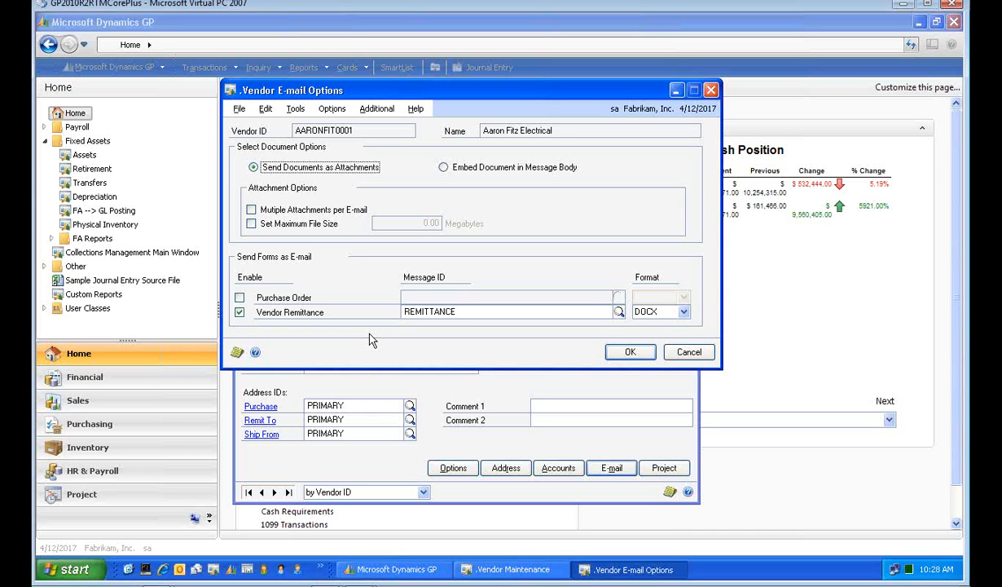
{"action": "left_click", "coordinate": [630, 352]}
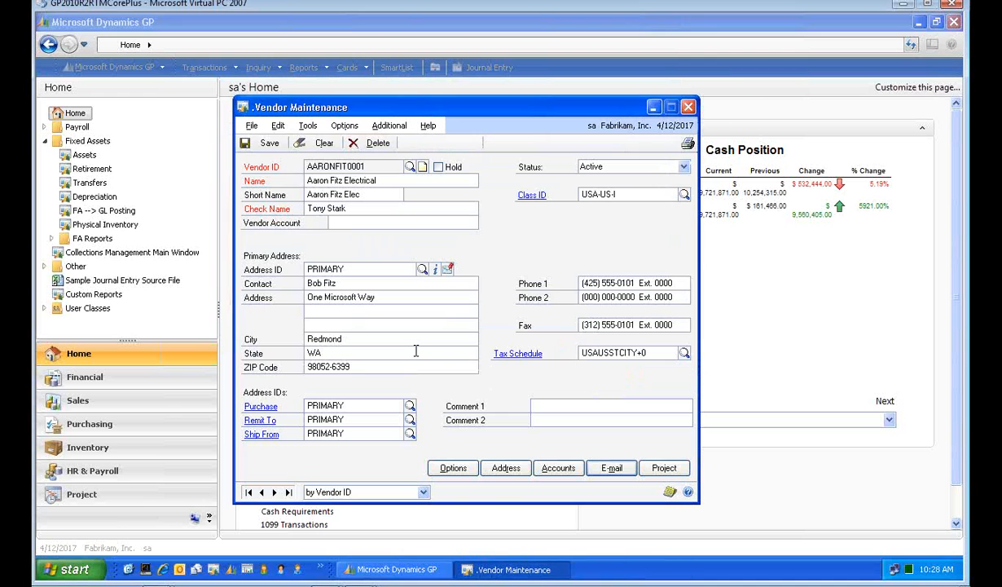
{"action": "left_click", "coordinate": [688, 107]}
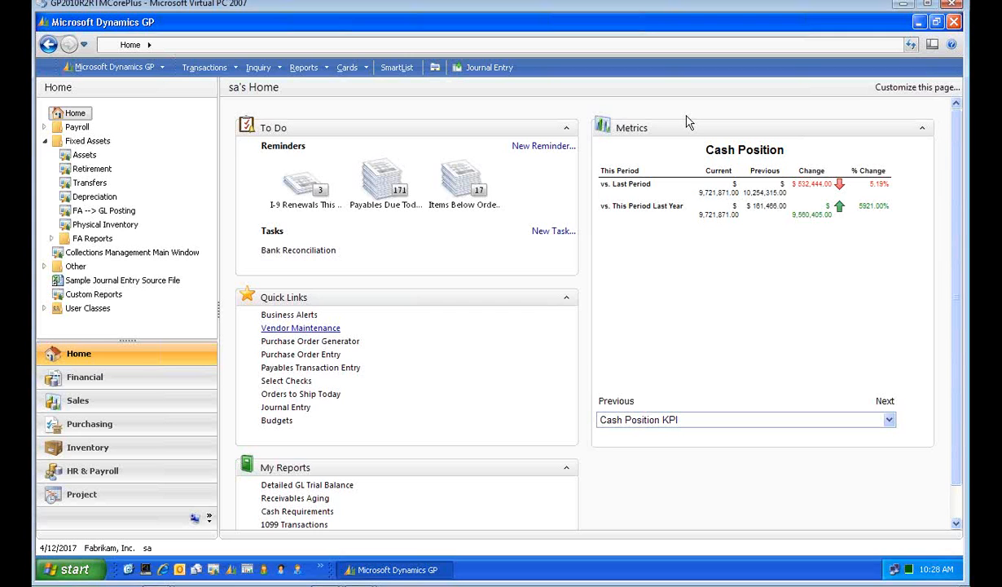
Generate suggested purchase orders for all items, sites and vendors, review the preview's order quantities, and discard the suggestions.
{"action": "left_click", "coordinate": [275, 342]}
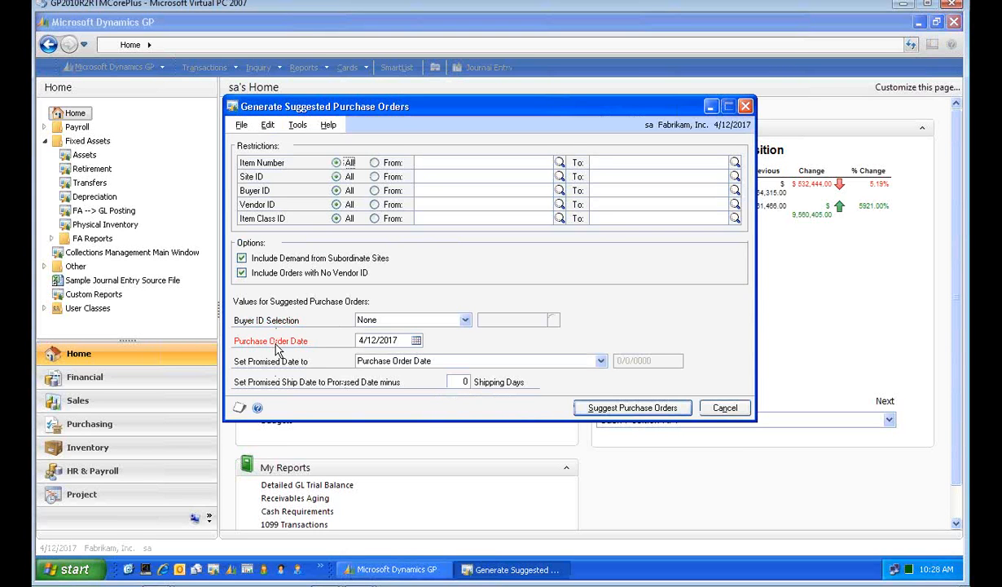
{"action": "left_click", "coordinate": [608, 406]}
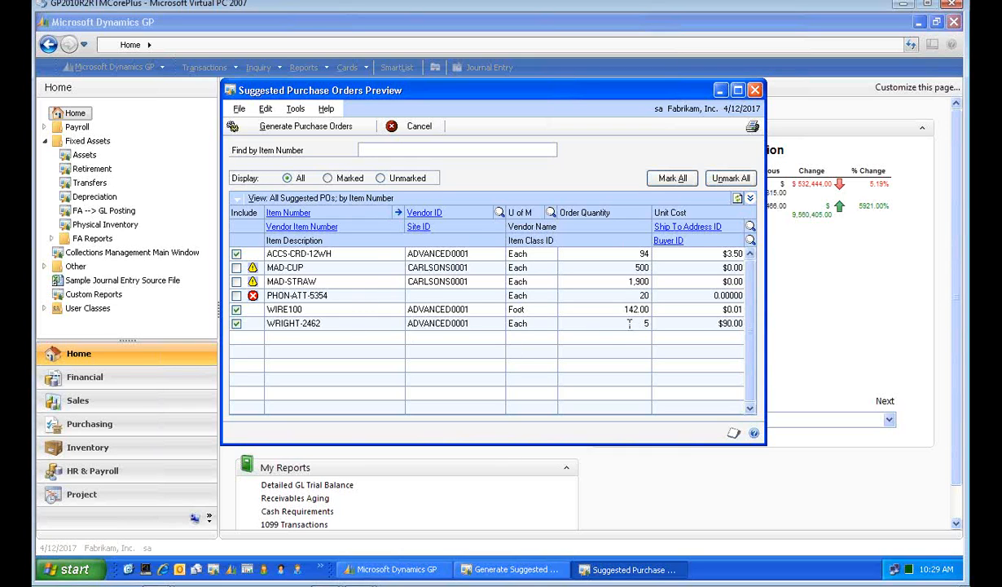
{"action": "left_click", "coordinate": [603, 254]}
{"action": "left_click", "coordinate": [755, 90]}
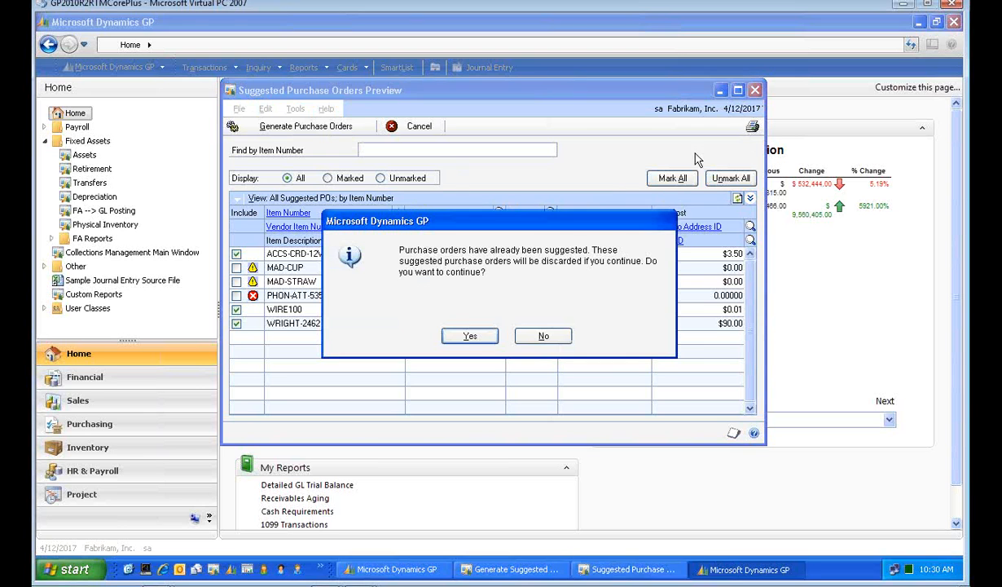
{"action": "left_click", "coordinate": [470, 336]}
{"action": "left_click", "coordinate": [744, 109]}
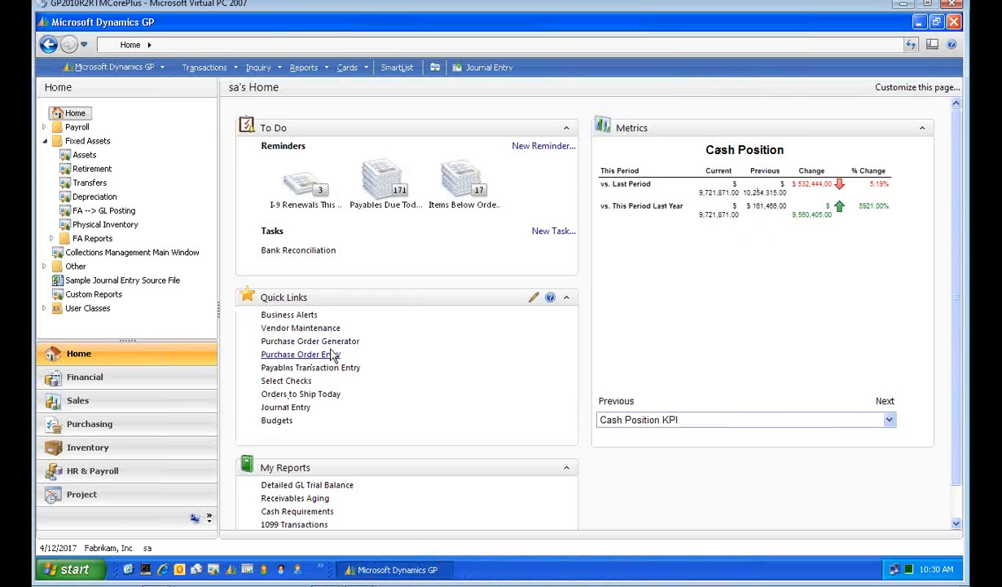
Open Purchase Order Entry, display the last purchase order on file and view its available actions, and close the window.
{"action": "left_click", "coordinate": [275, 357]}
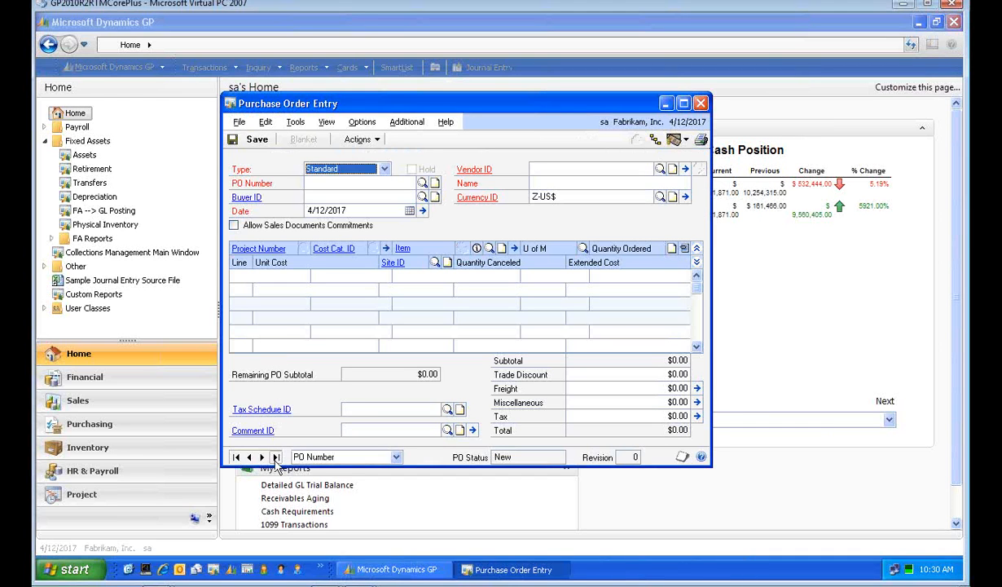
{"action": "left_click", "coordinate": [275, 457]}
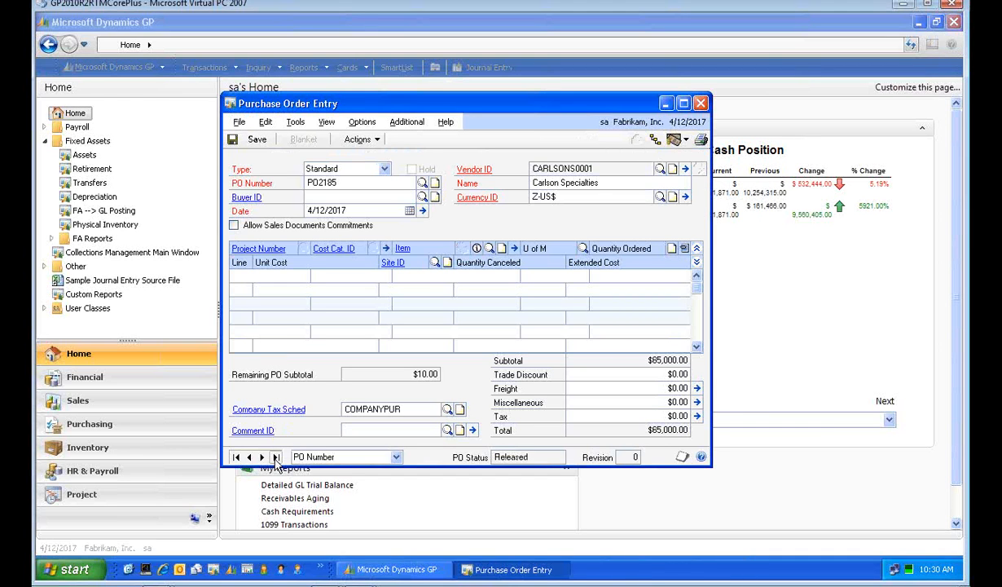
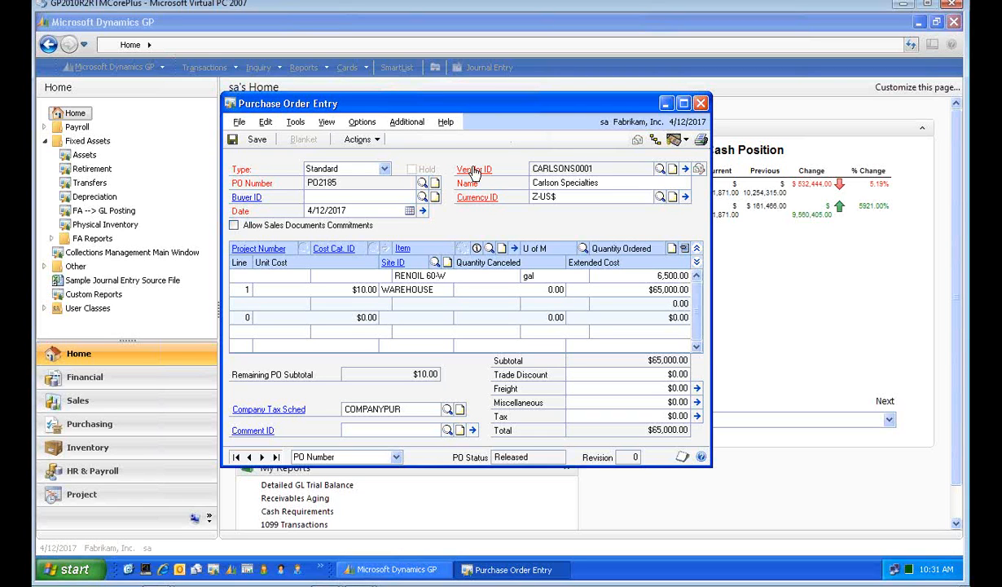
{"action": "left_click", "coordinate": [374, 141]}
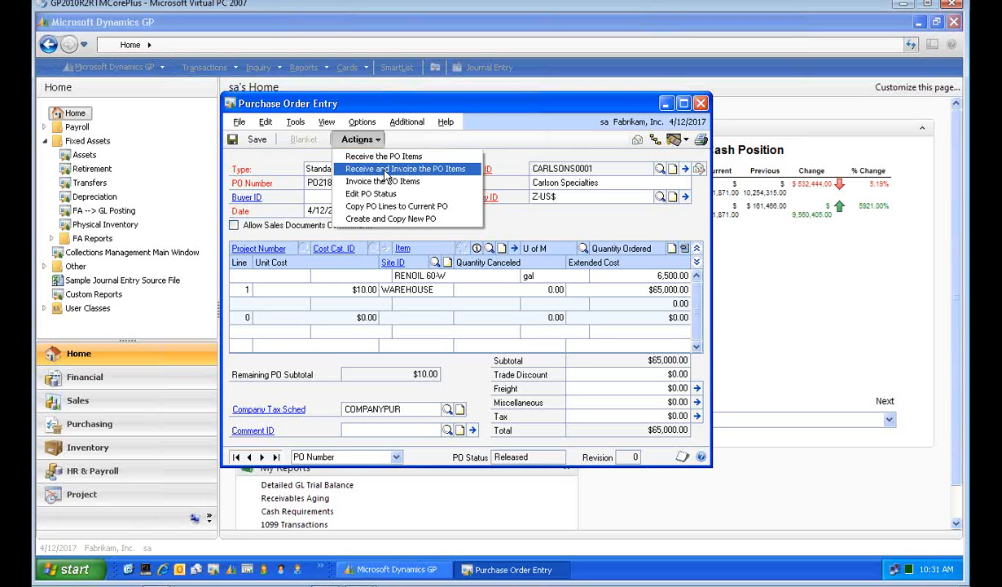
{"action": "left_click", "coordinate": [565, 105]}
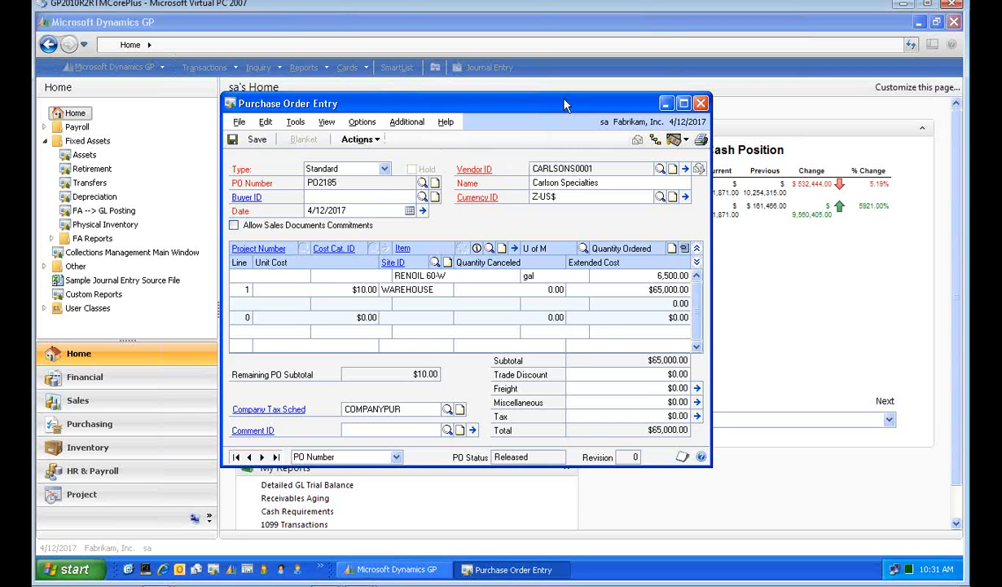
{"action": "left_click", "coordinate": [701, 104]}
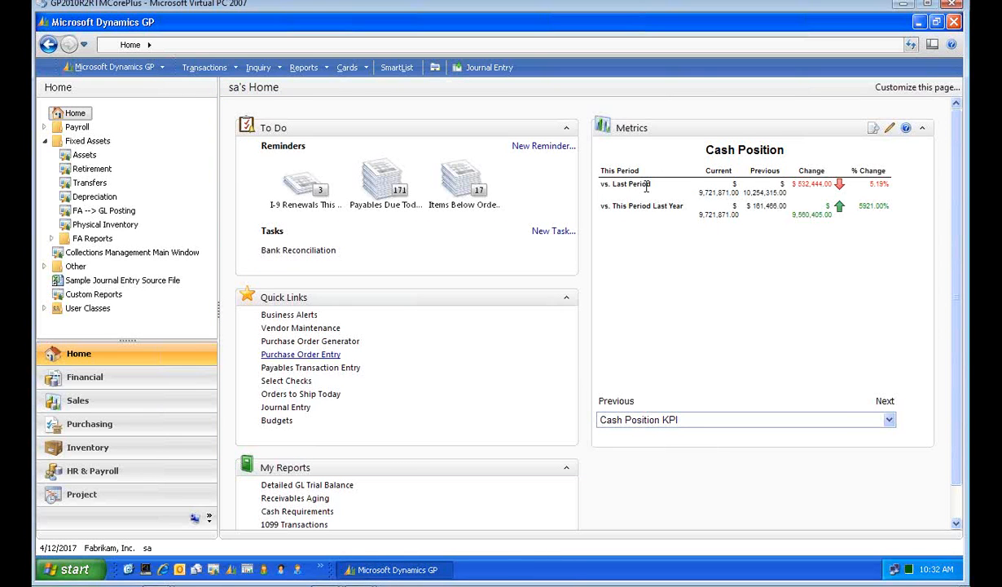
Open the Orders to Ship Today list and inspect its filter conditions, hiding them after review.
{"action": "left_click", "coordinate": [297, 394]}
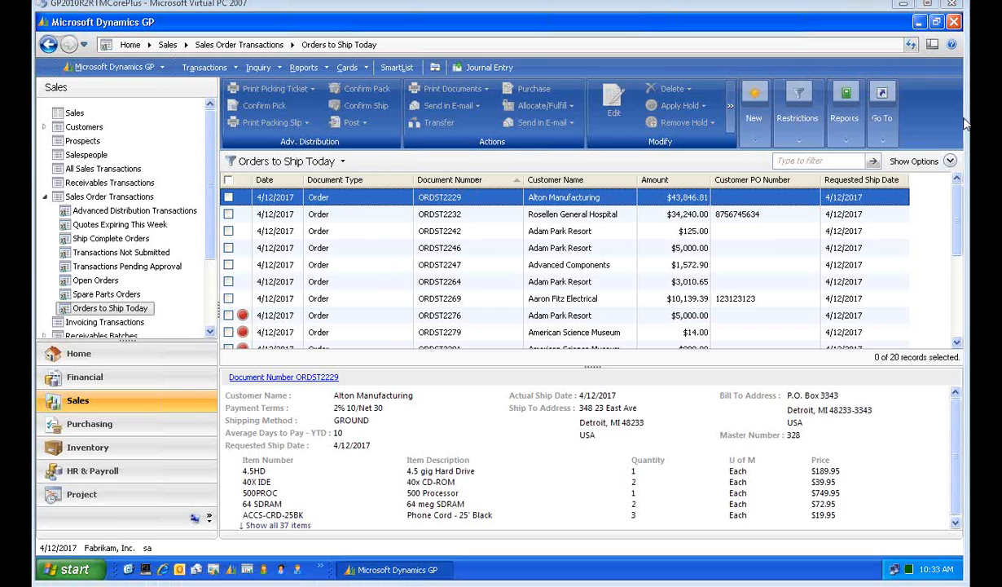
{"action": "left_click", "coordinate": [950, 162]}
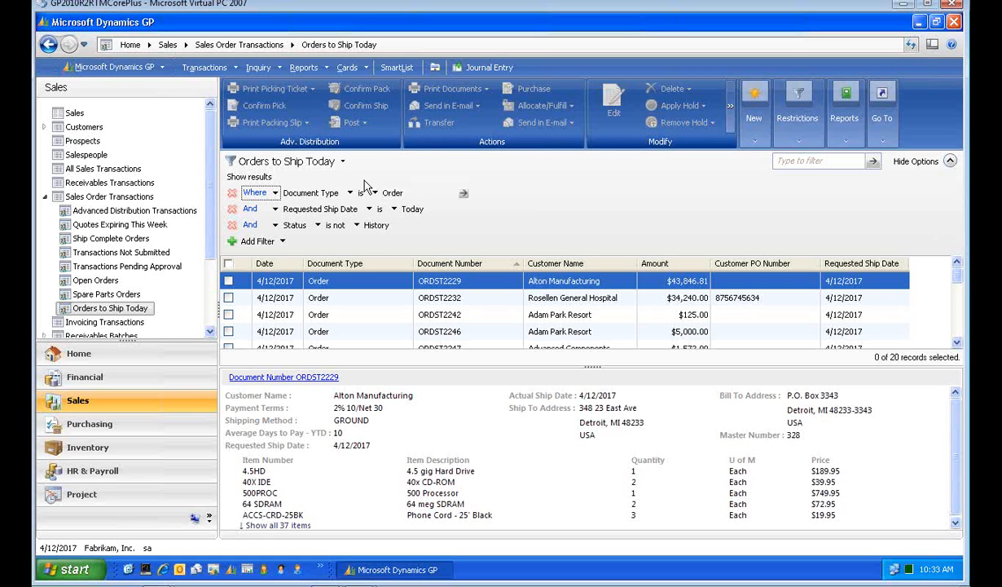
{"action": "left_click", "coordinate": [950, 161]}
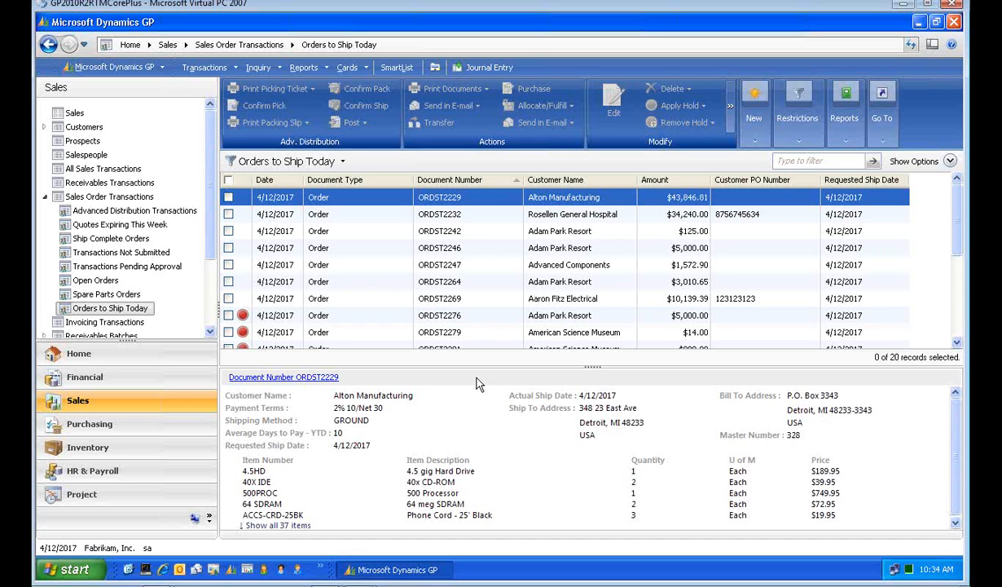
Open the Aaron Fitz Electrical order from the list and look through the available document types, keeping Order.
{"action": "left_click", "coordinate": [440, 300]}
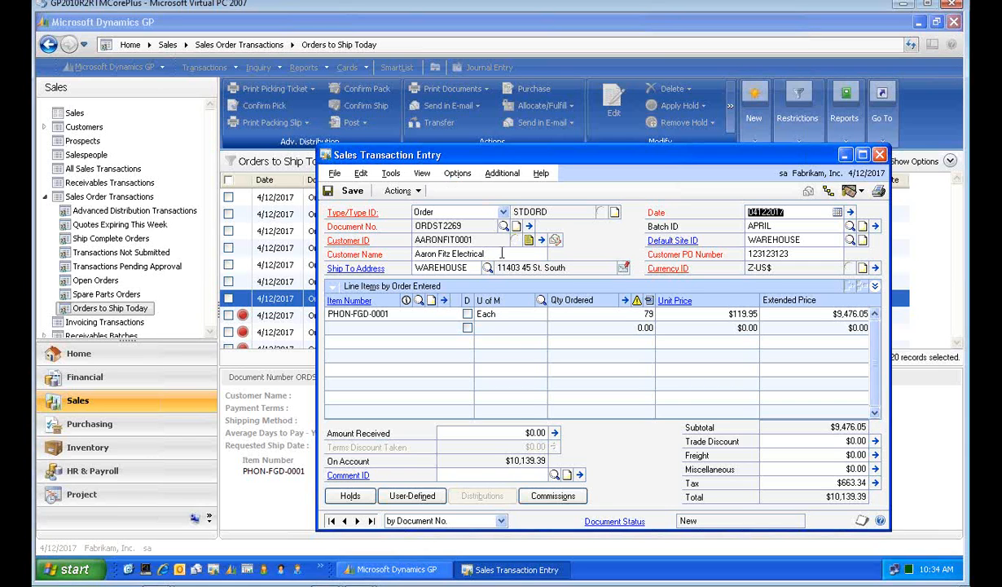
{"action": "left_click", "coordinate": [504, 212]}
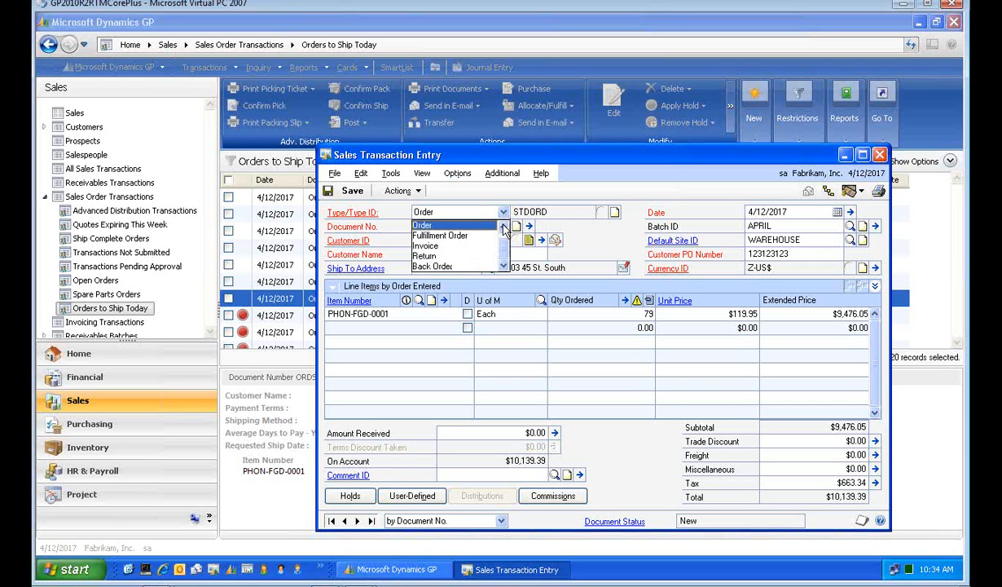
{"action": "left_click", "coordinate": [504, 228]}
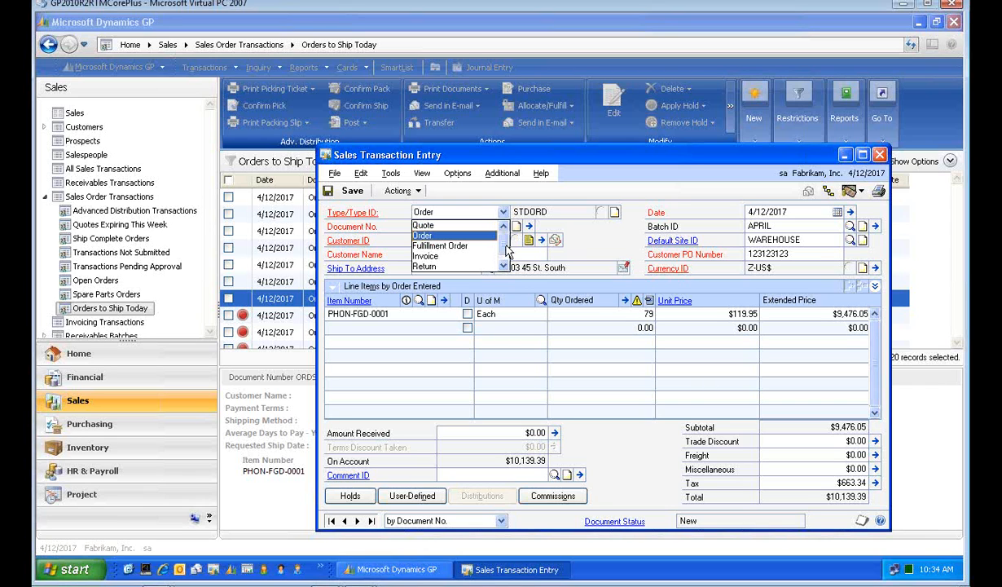
{"action": "left_click", "coordinate": [505, 258]}
{"action": "left_click", "coordinate": [505, 244]}
{"action": "left_click", "coordinate": [494, 188]}
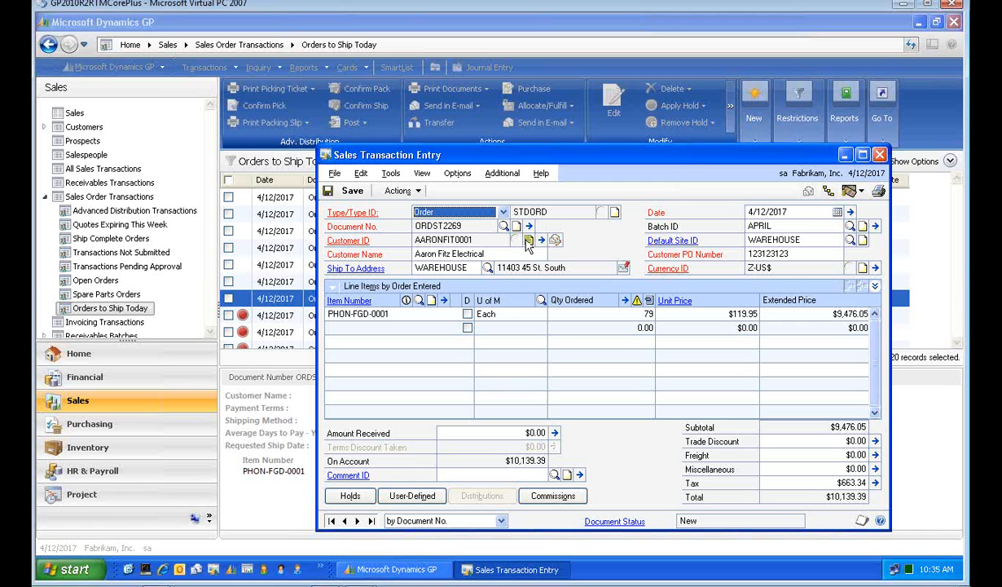
View the customer's note, detail record and receivables transaction activity from the order, closing each window after review.
{"action": "left_click", "coordinate": [529, 241]}
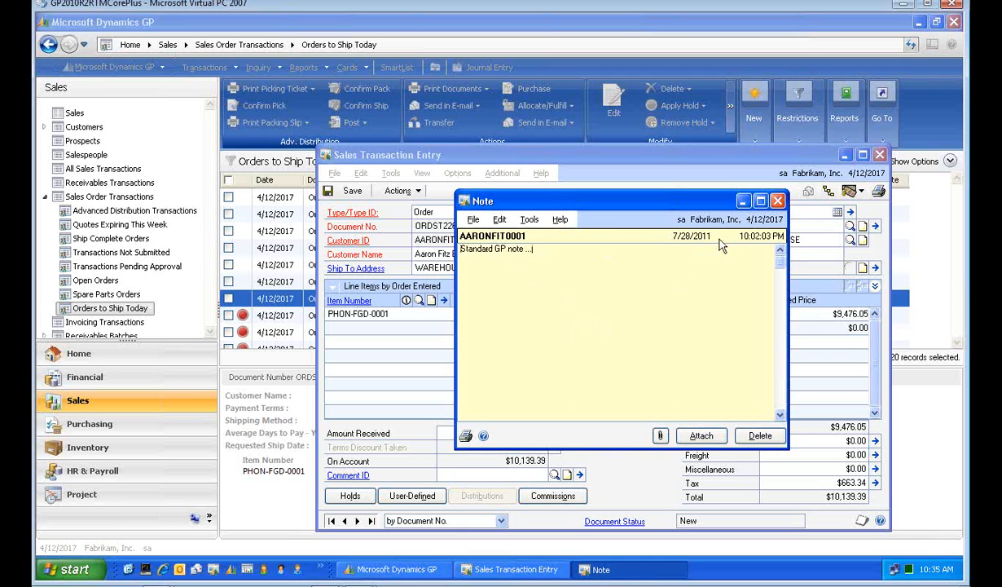
{"action": "left_click", "coordinate": [778, 201]}
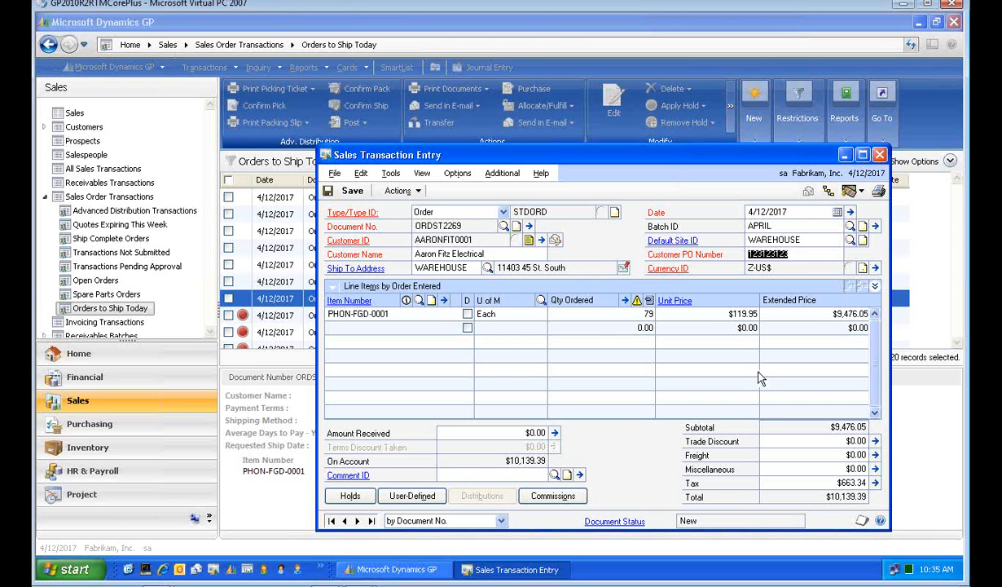
{"action": "left_click", "coordinate": [542, 240]}
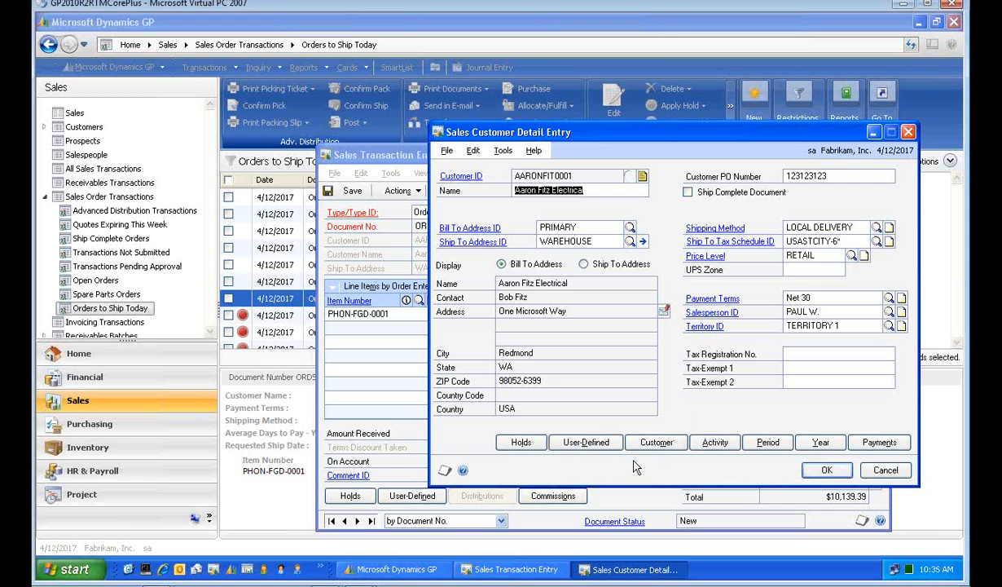
{"action": "left_click", "coordinate": [722, 444]}
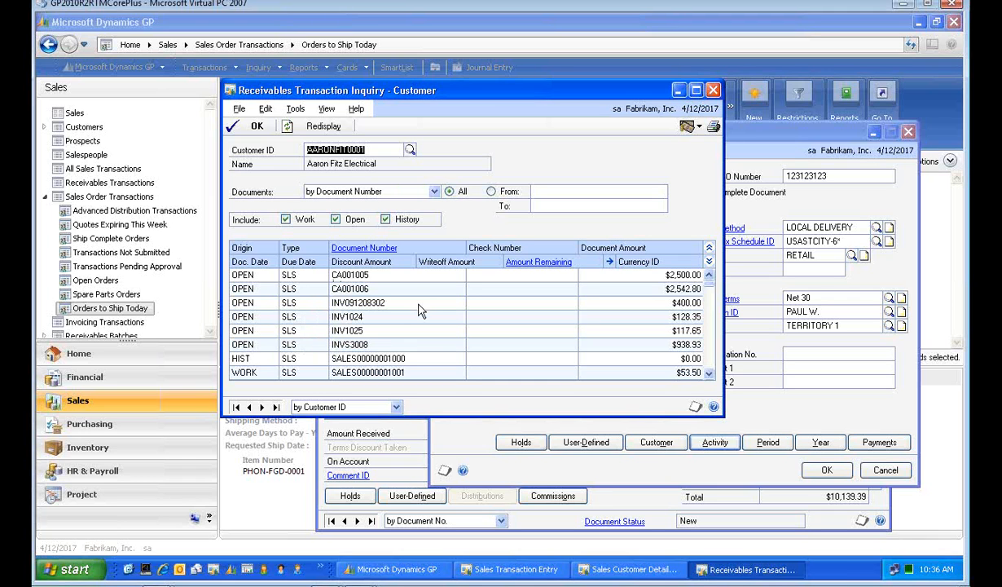
{"action": "left_click", "coordinate": [713, 90]}
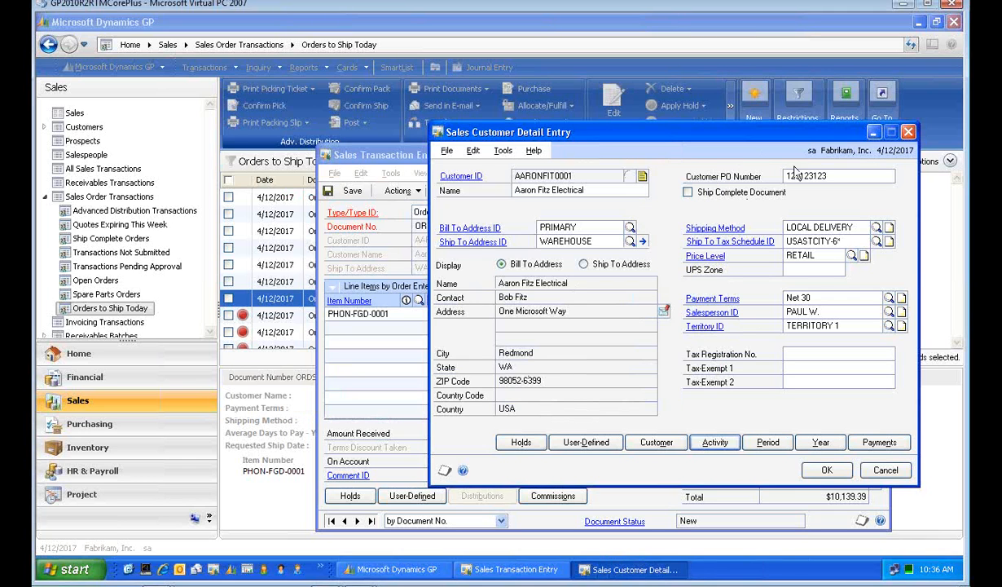
{"action": "left_click", "coordinate": [908, 132]}
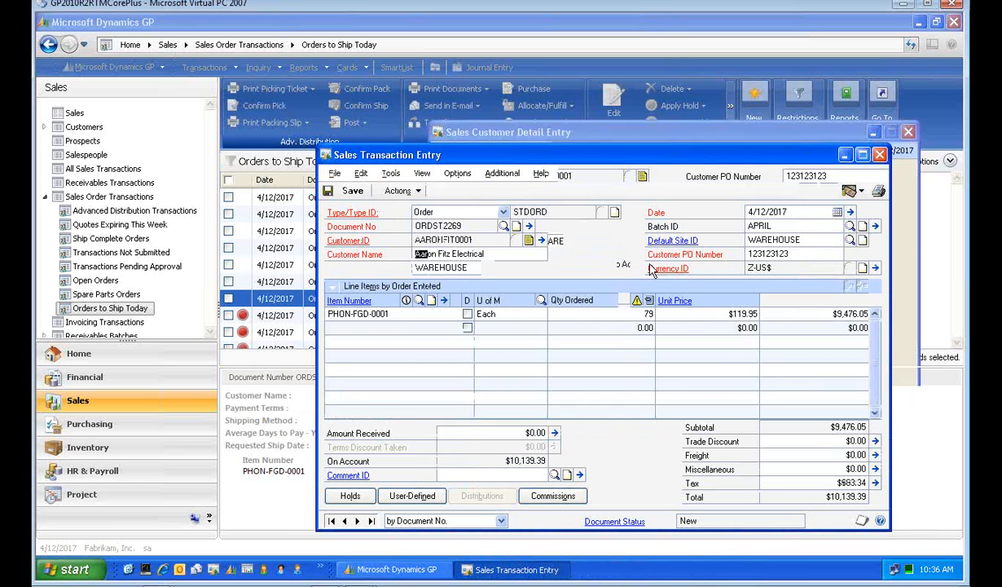
View the order's additional functions and the expanded line details for item PHON-FGD-0001, and close the order.
{"action": "left_click", "coordinate": [500, 177]}
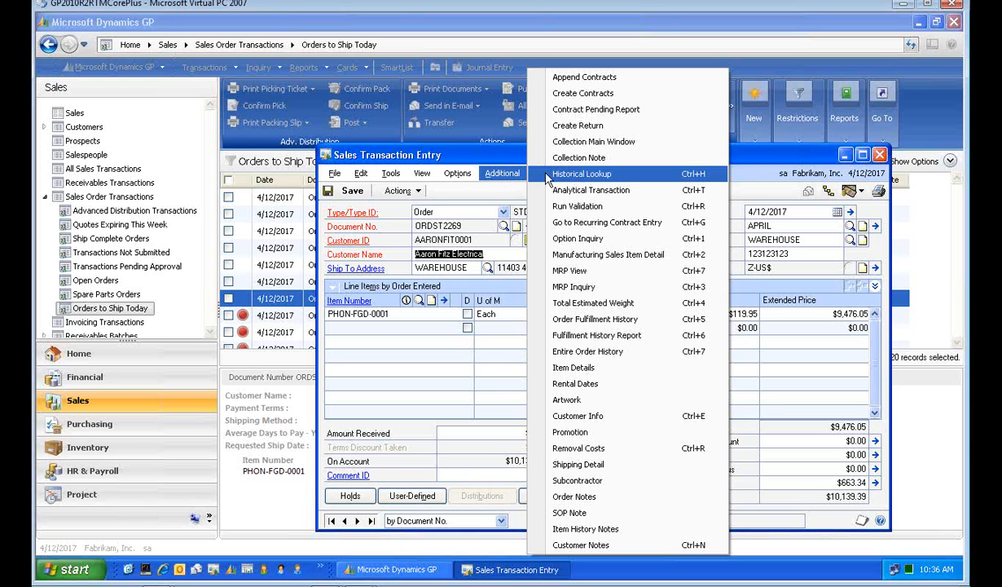
{"action": "left_click", "coordinate": [466, 156]}
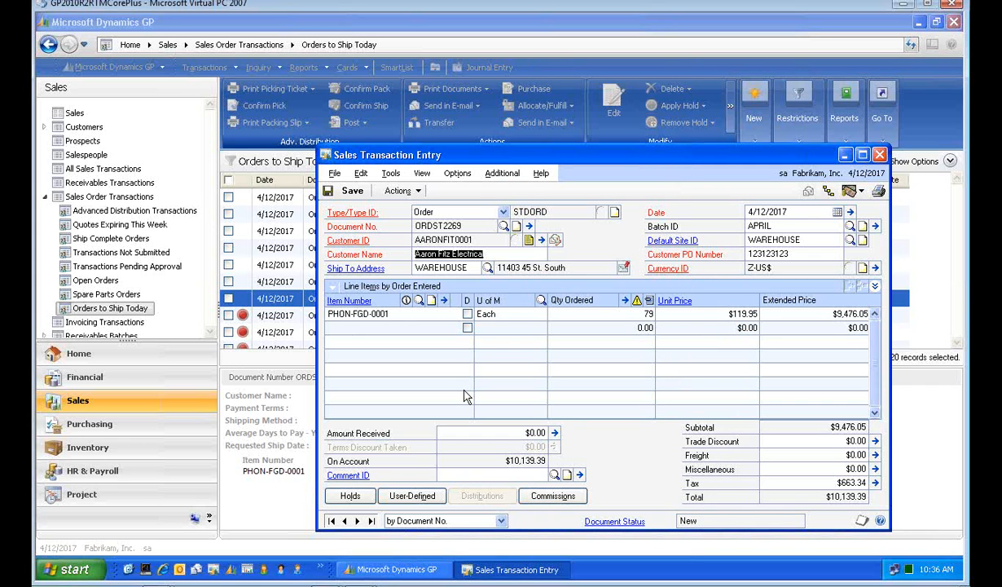
{"action": "left_click", "coordinate": [369, 313]}
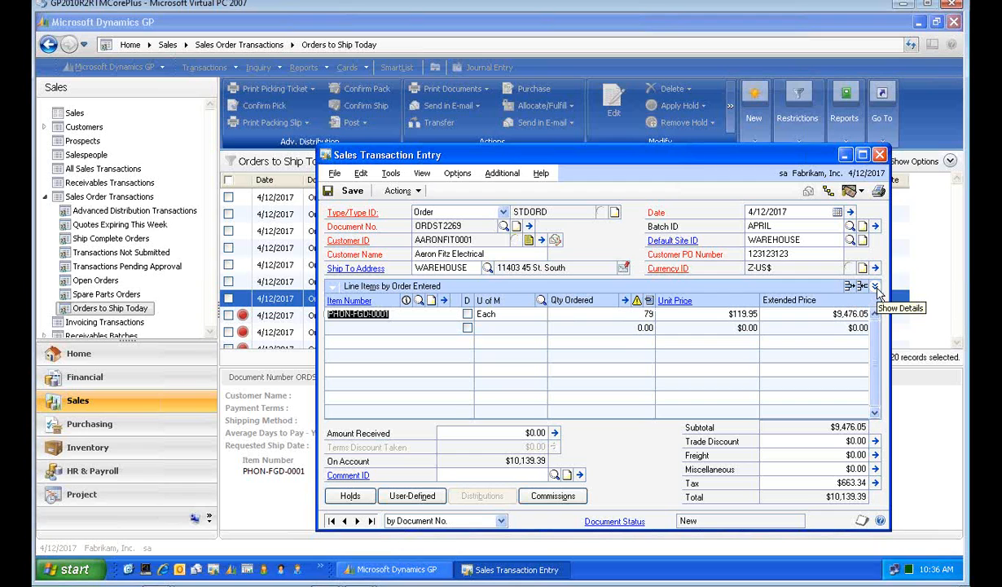
{"action": "left_click", "coordinate": [875, 287]}
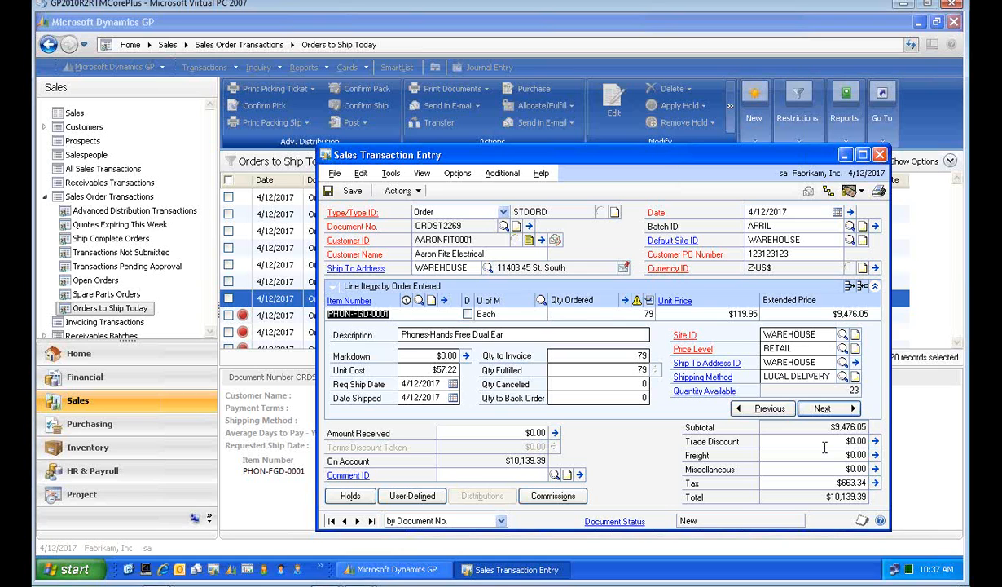
{"action": "left_click", "coordinate": [881, 156]}
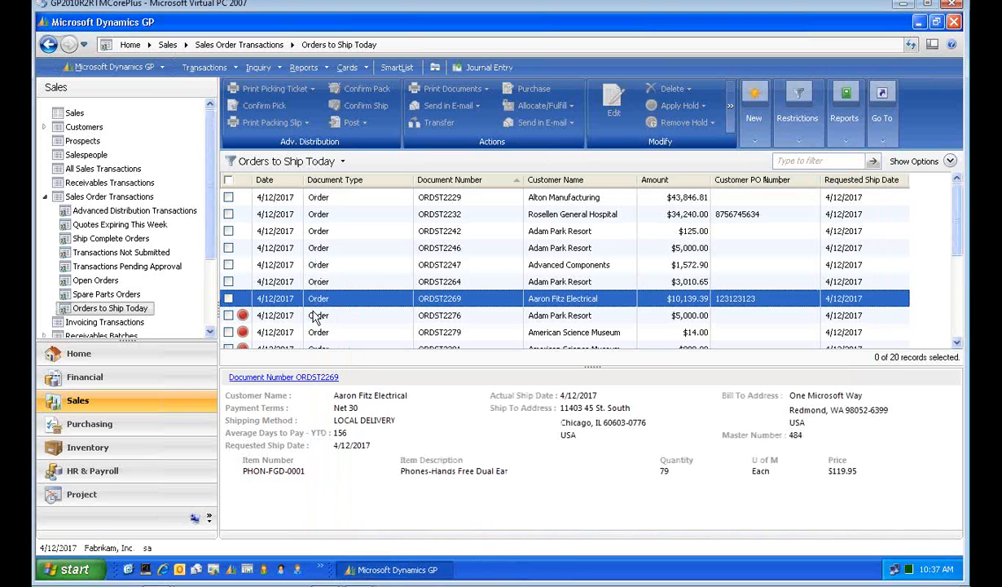
Mark the first five orders in Orders to Ship Today and view the document printing options for them.
{"action": "left_click", "coordinate": [229, 197]}
{"action": "left_click", "coordinate": [228, 214]}
{"action": "left_click", "coordinate": [228, 231]}
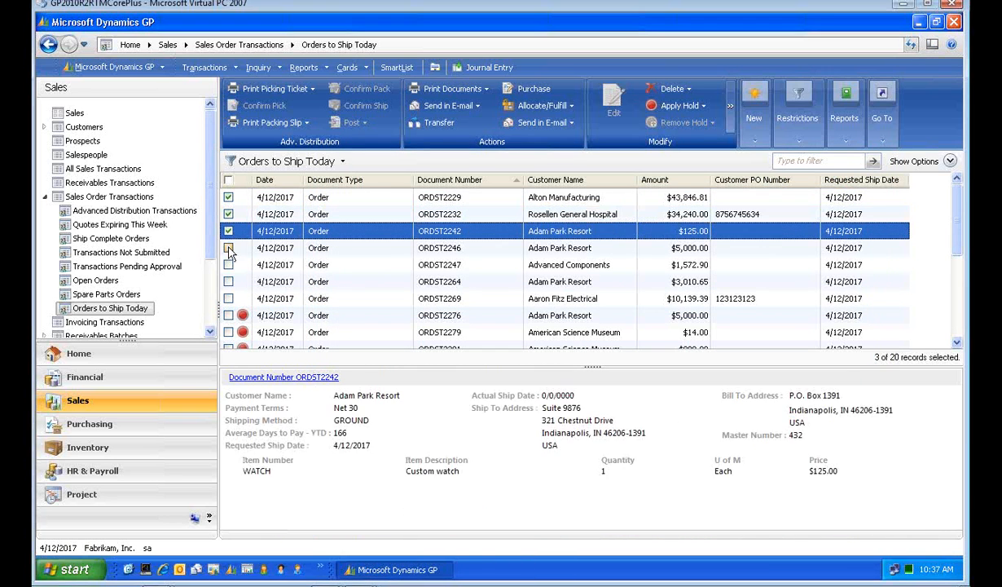
{"action": "left_click", "coordinate": [229, 248]}
{"action": "left_click", "coordinate": [228, 265]}
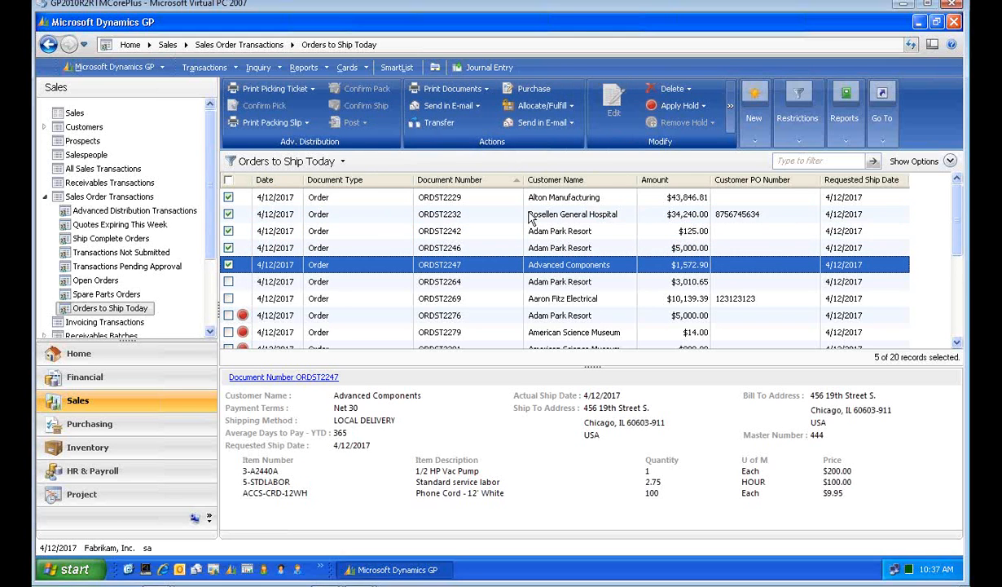
{"action": "left_click", "coordinate": [487, 90]}
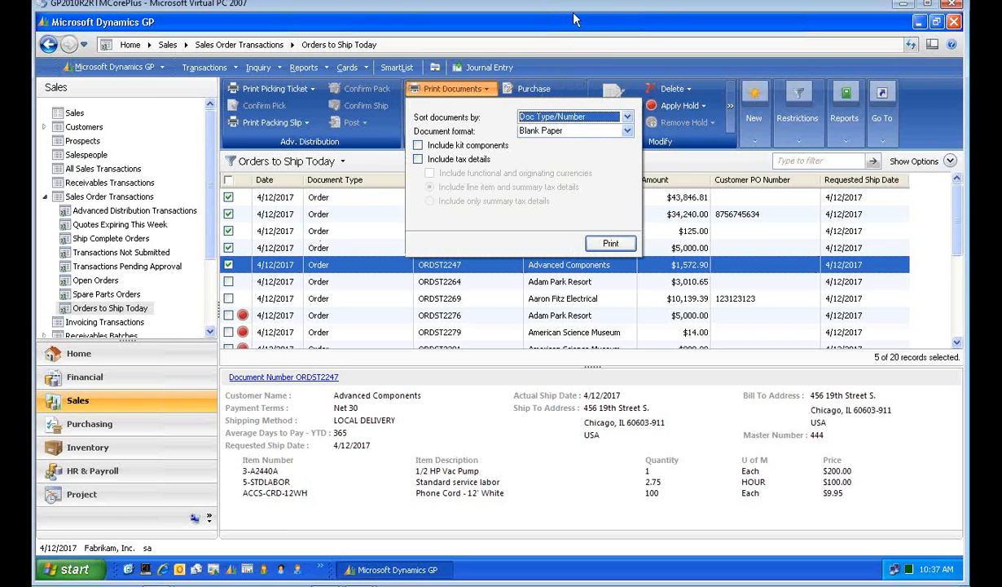
{"action": "left_click", "coordinate": [673, 159]}
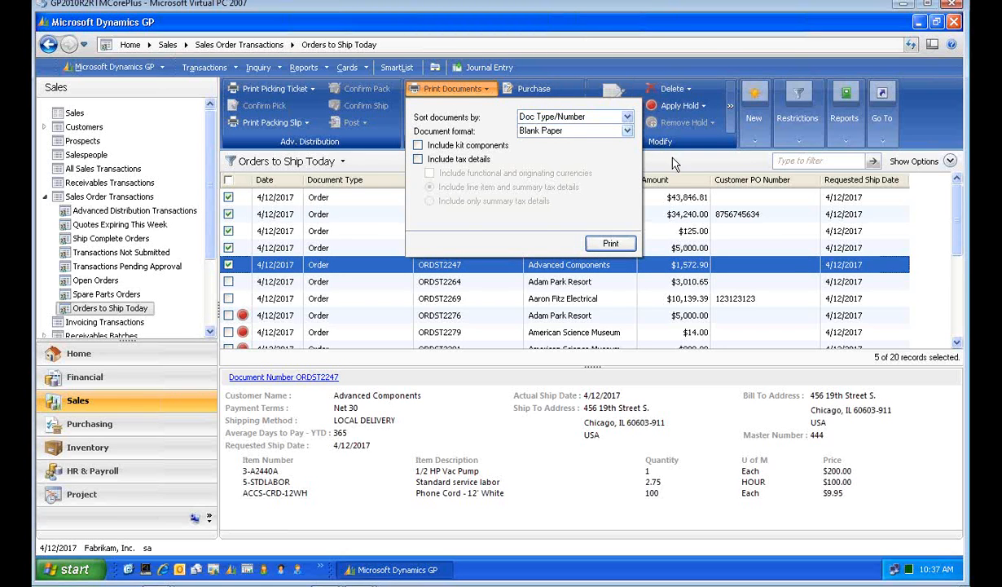
Close the document printing options and open the on-hold $5,000.00 Adam Park Resort order from Orders to Ship Today.
{"action": "left_click", "coordinate": [432, 92]}
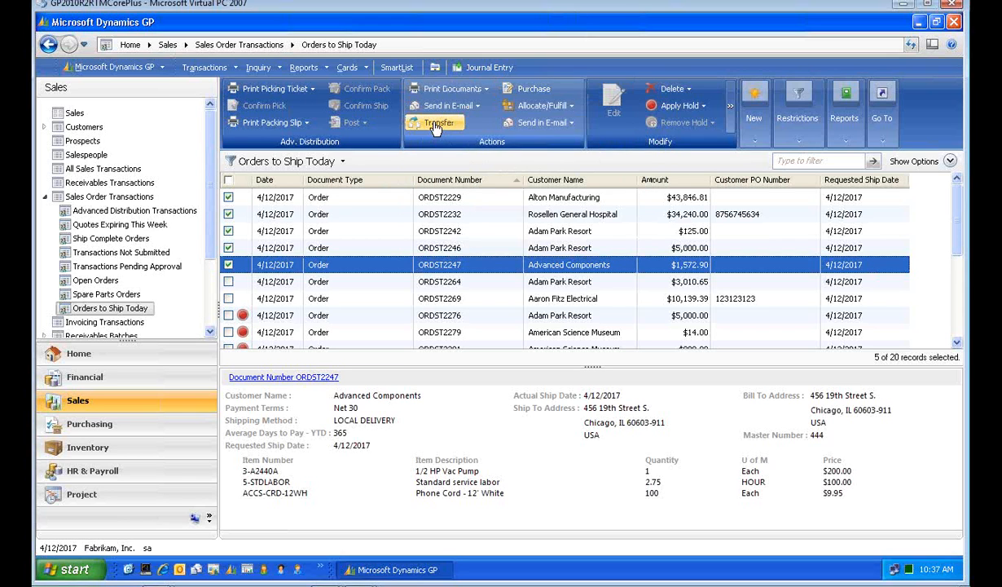
{"action": "left_click", "coordinate": [433, 127]}
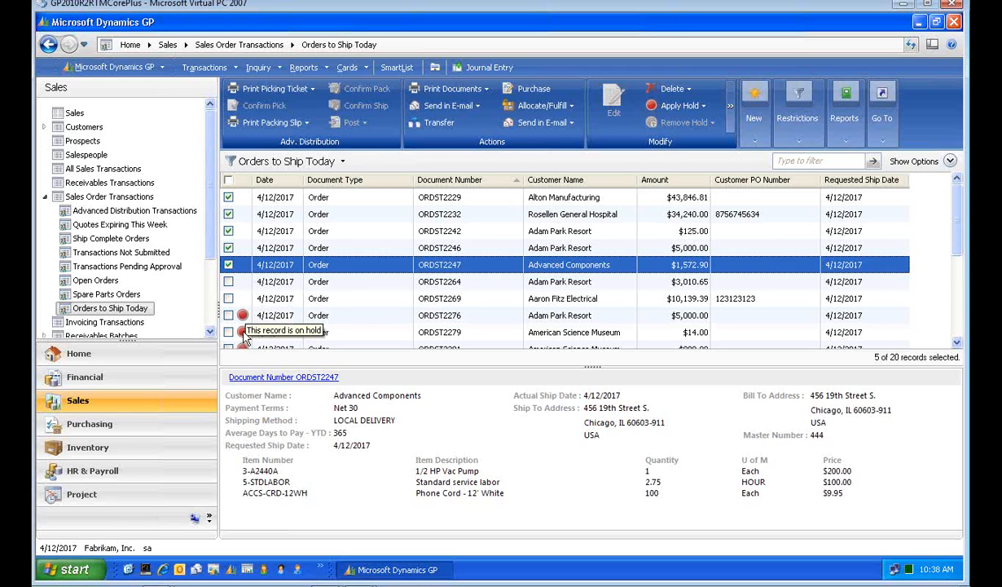
{"action": "scroll", "coordinate": [497, 323], "scroll_direction": "down", "scroll_amount": 1}
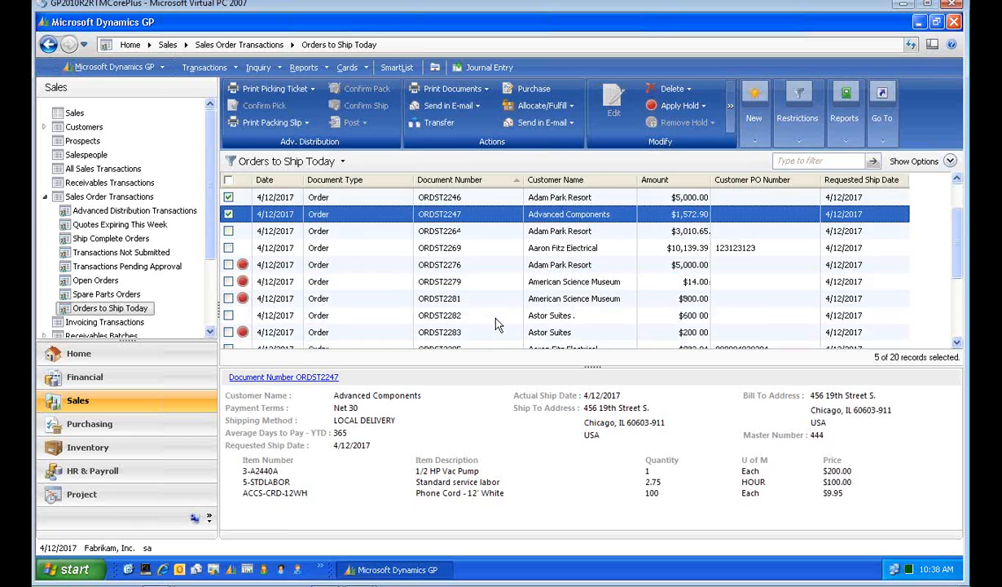
{"action": "scroll", "coordinate": [499, 324], "scroll_direction": "down", "scroll_amount": 1}
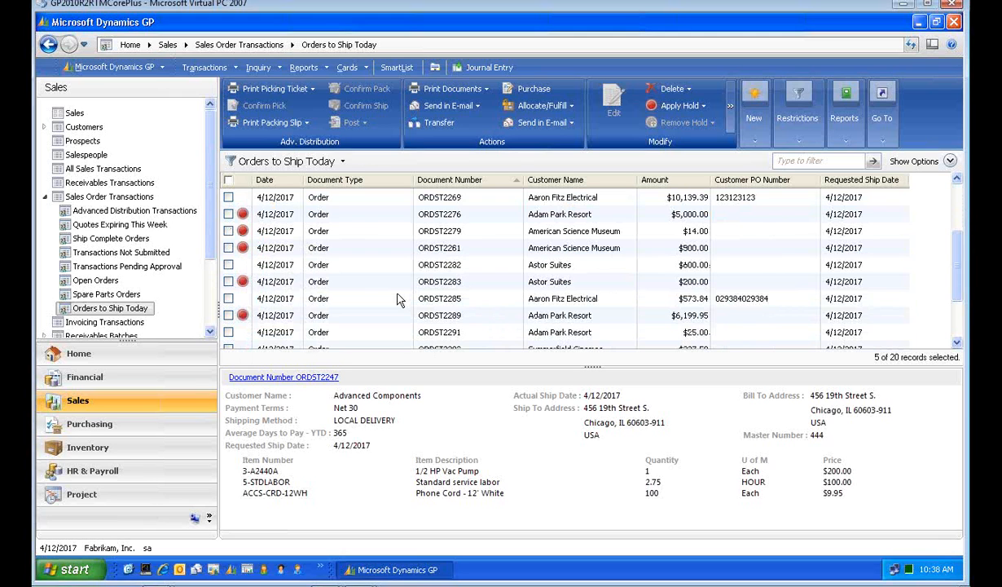
{"action": "double_click", "coordinate": [500, 215]}
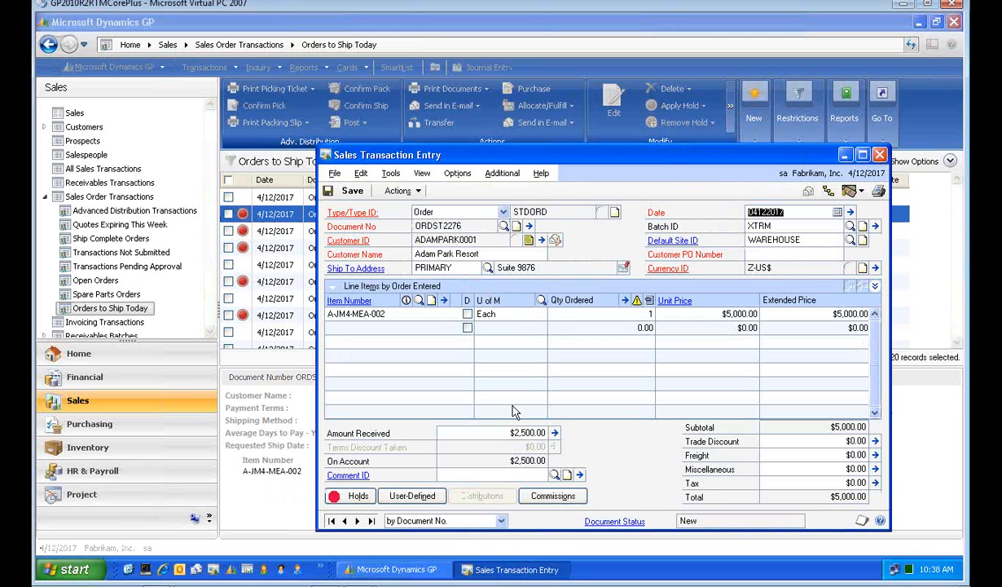
Fill in the required customer PO number on the Adam Park Resort order so its holds can be accessed.
{"action": "left_click", "coordinate": [334, 498]}
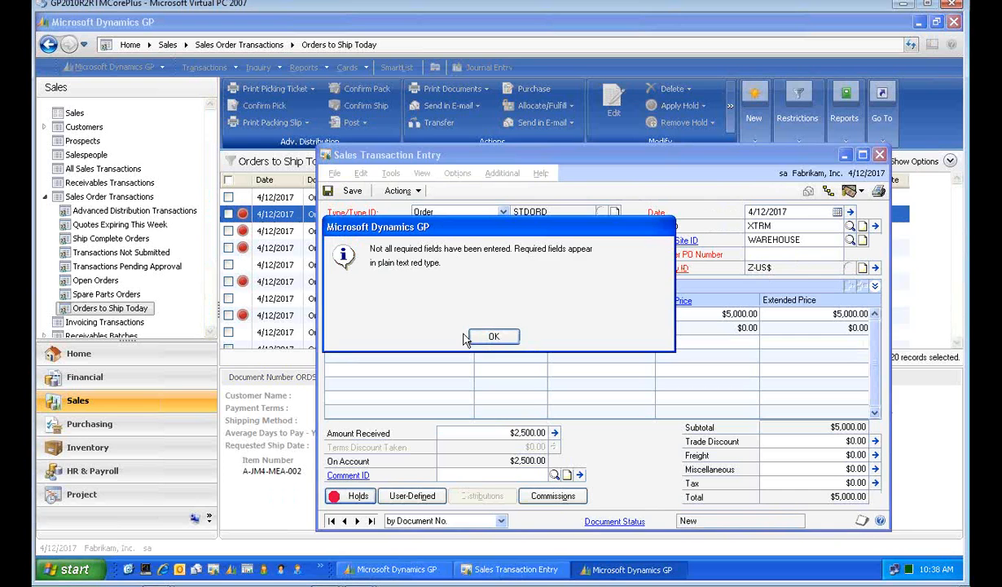
{"action": "left_click", "coordinate": [490, 337]}
{"action": "left_click", "coordinate": [762, 254]}
{"action": "type", "text": "453453"}
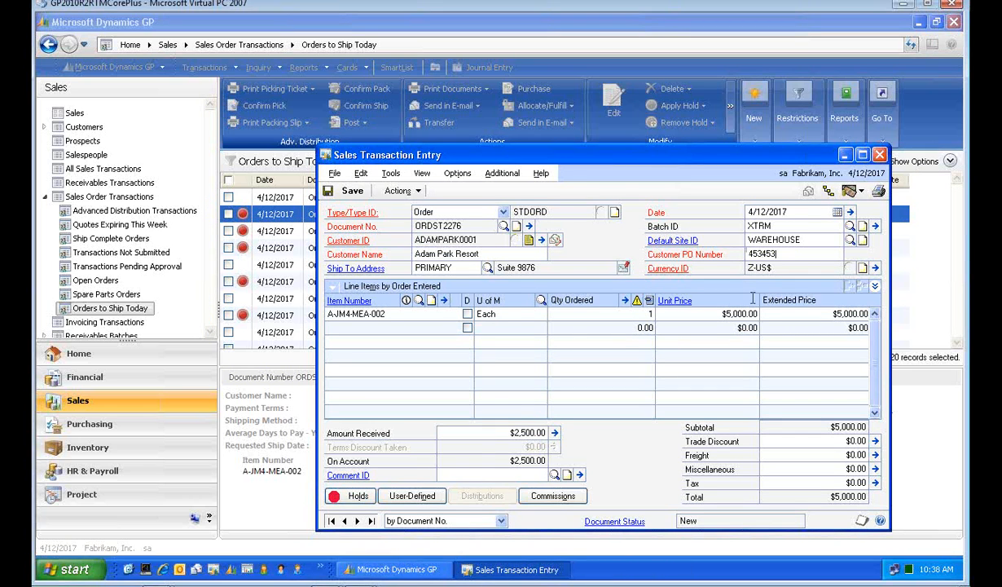
Review the assigned and removed process holds on the order, and close the order without saving its changes.
{"action": "left_click", "coordinate": [356, 495]}
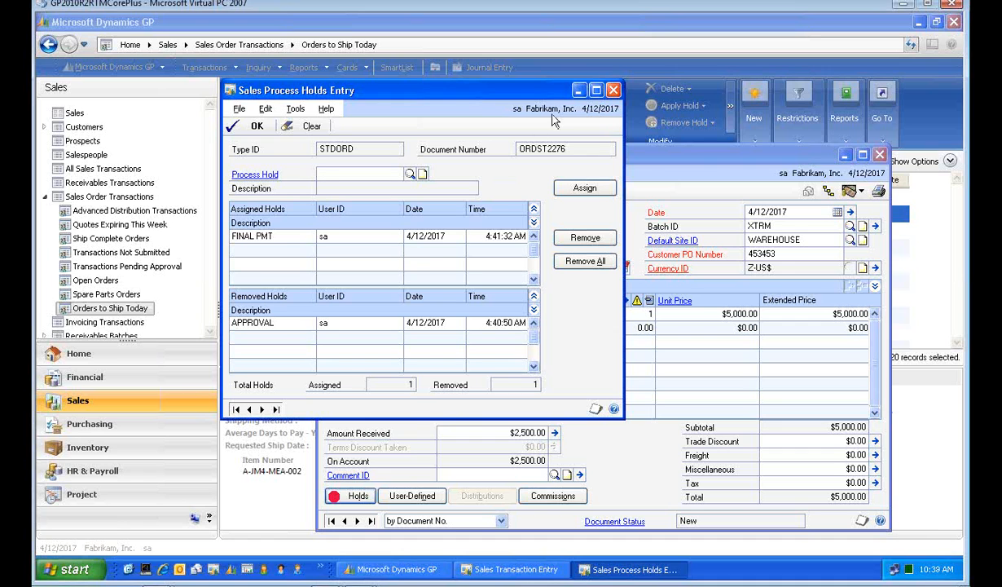
{"action": "left_click", "coordinate": [614, 89]}
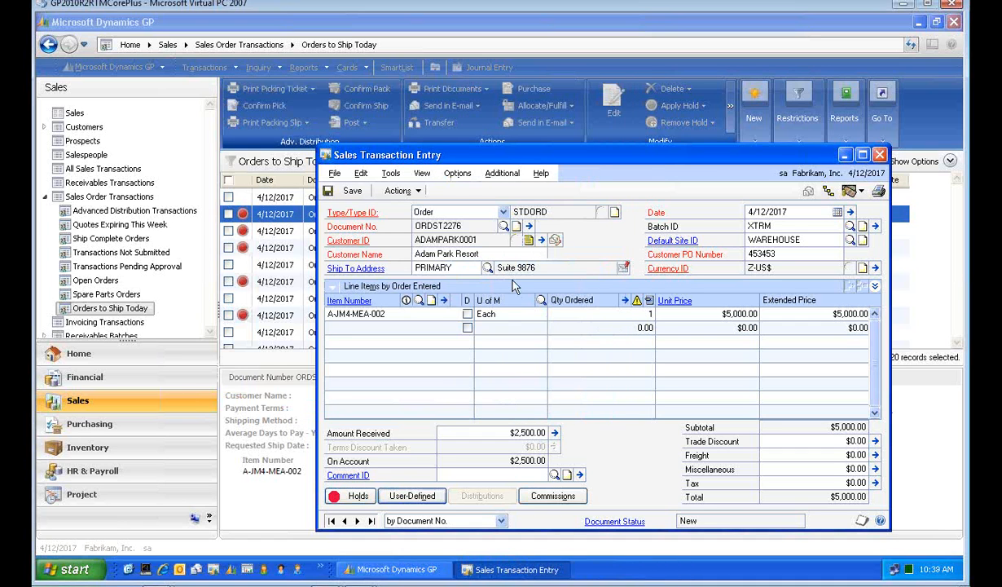
{"action": "left_click", "coordinate": [881, 155]}
{"action": "left_click", "coordinate": [426, 337]}
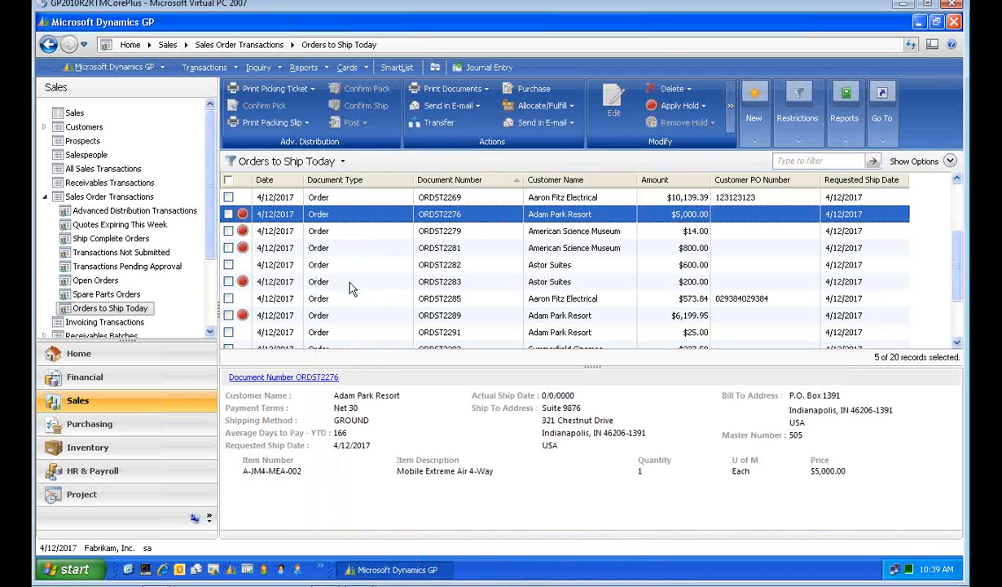
{"action": "scroll", "coordinate": [350, 287], "scroll_direction": "up", "scroll_amount": 2}
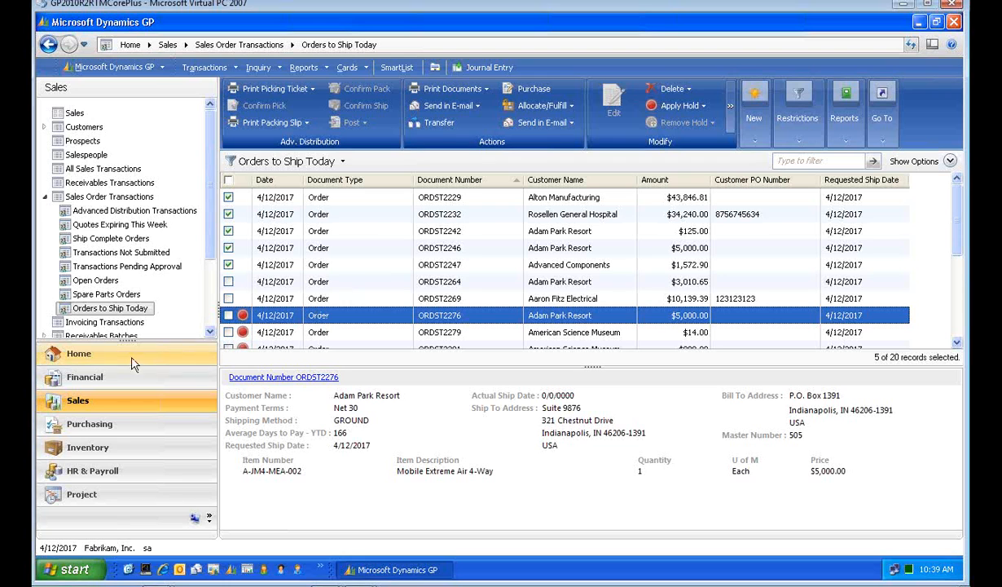
Open the Collections Management Main Window from the home page and display the first customer record.
{"action": "left_click", "coordinate": [105, 355]}
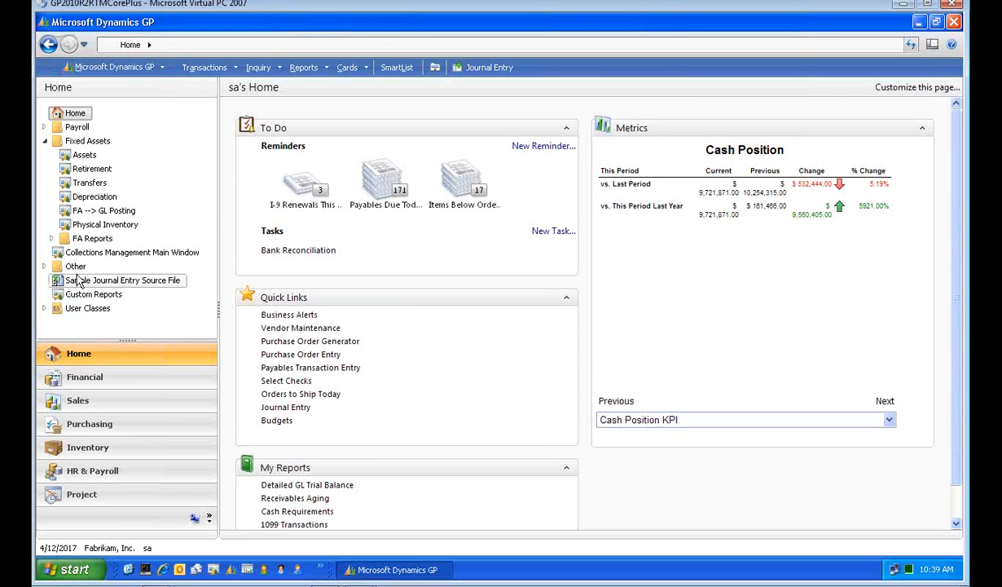
{"action": "left_click", "coordinate": [111, 255]}
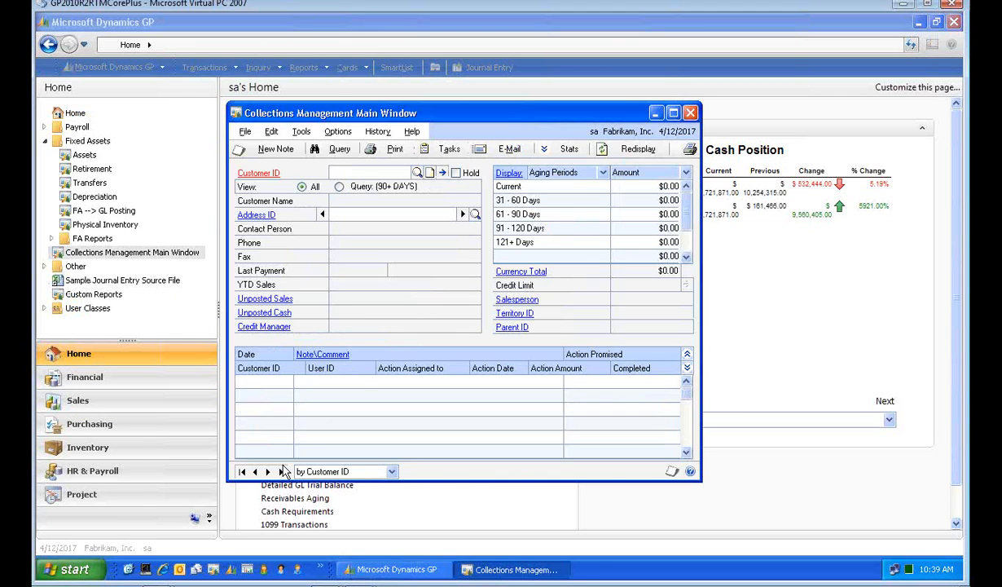
{"action": "left_click", "coordinate": [242, 471]}
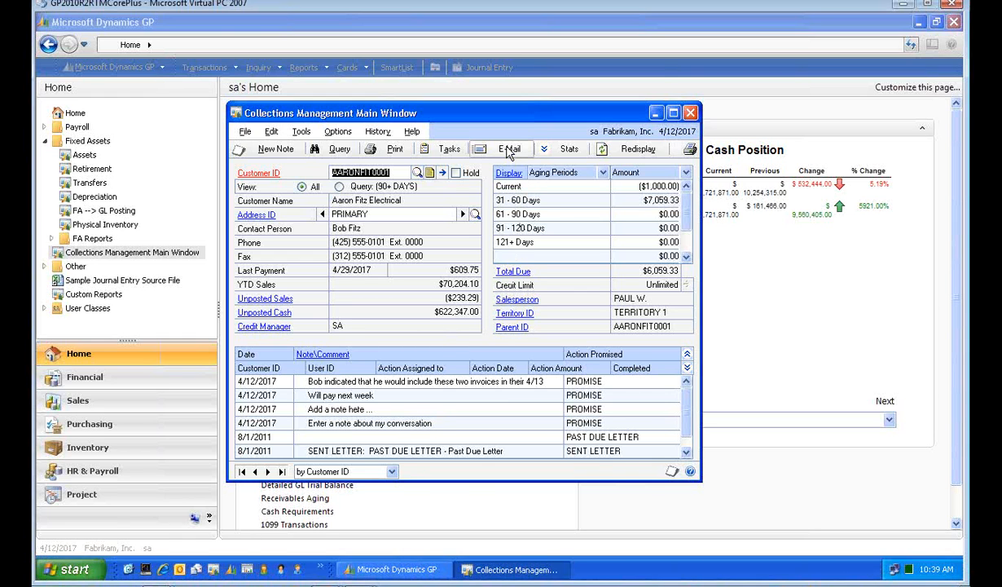
Open the collections task list and extend the ending action date to 5/19/2017.
{"action": "left_click", "coordinate": [447, 149]}
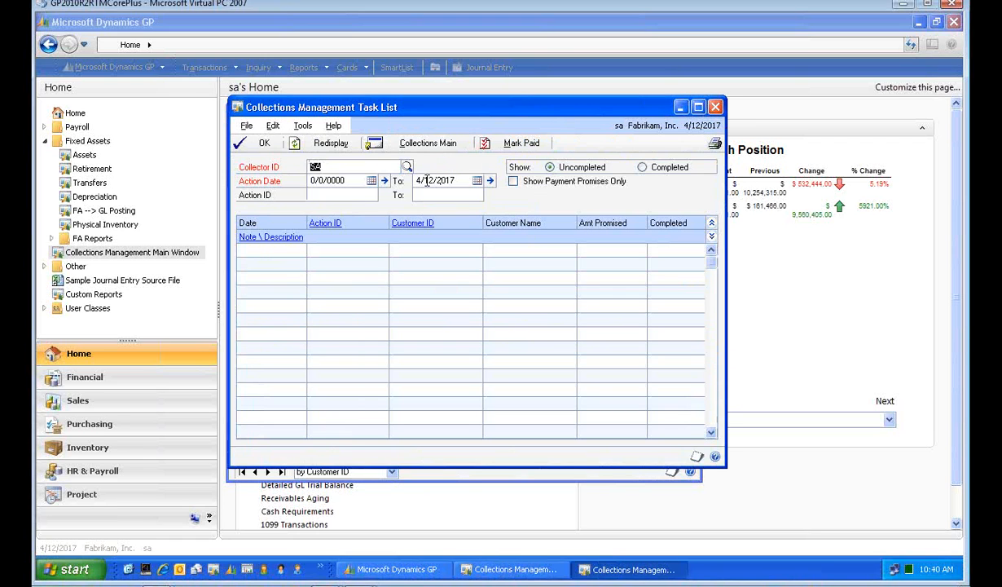
{"action": "left_click", "coordinate": [478, 180]}
{"action": "left_click", "coordinate": [463, 270]}
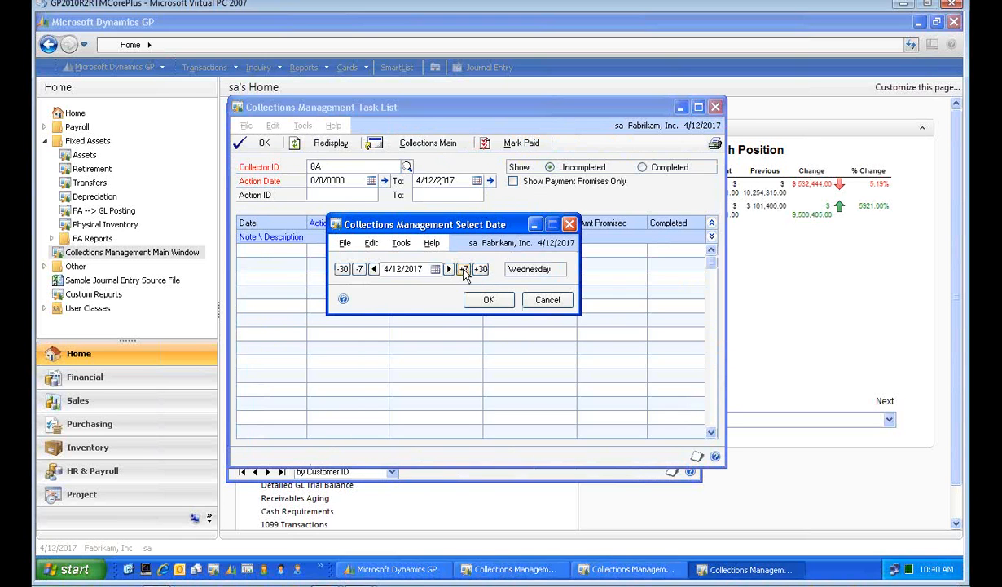
{"action": "left_click", "coordinate": [480, 269]}
{"action": "left_click", "coordinate": [488, 300]}
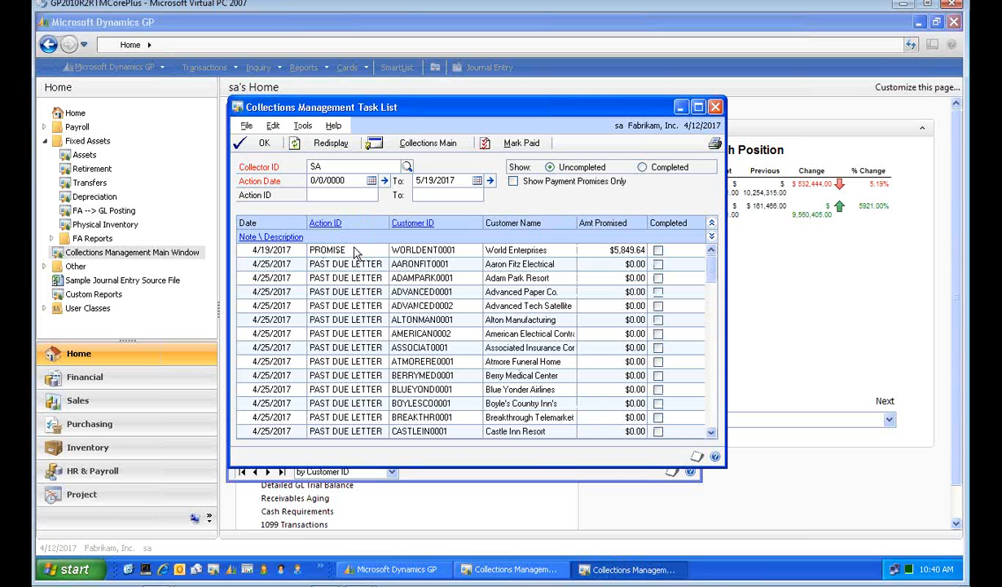
View the World Enterprises payment promise note from the task list, and close the note and the task list.
{"action": "left_click", "coordinate": [355, 248]}
{"action": "double_click", "coordinate": [277, 250]}
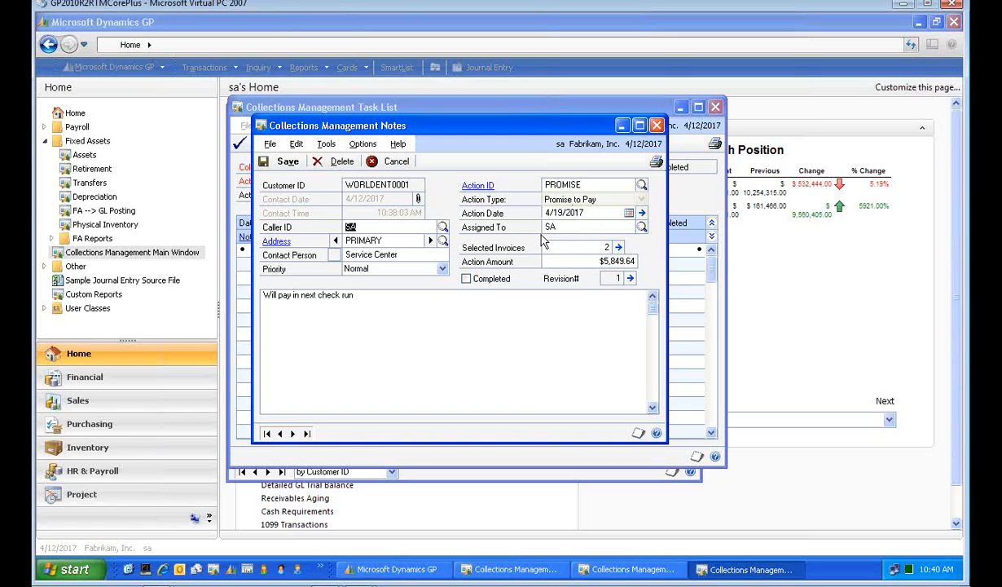
{"action": "type", "text": "A"}
{"action": "left_click", "coordinate": [657, 124]}
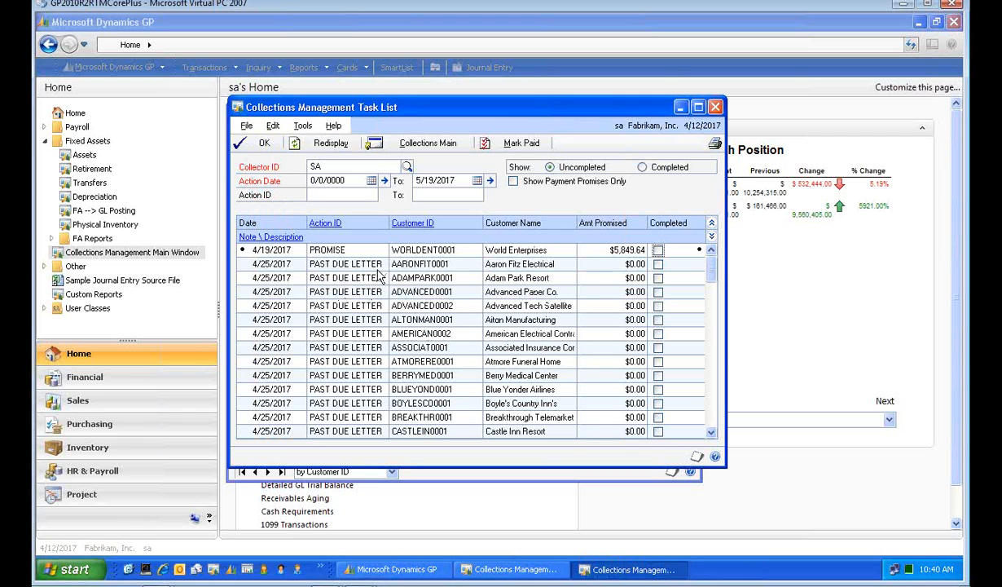
{"action": "left_click", "coordinate": [713, 107]}
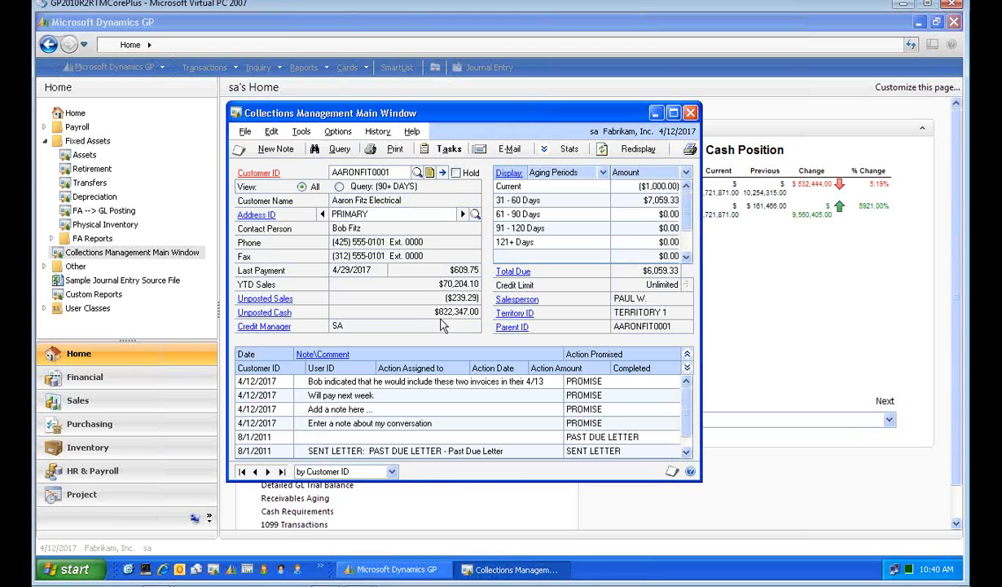
Prepare a collections e-mail for Aaron Fitz Electrical with the Outlook profile and the Past Due letter.
{"action": "left_click", "coordinate": [493, 149]}
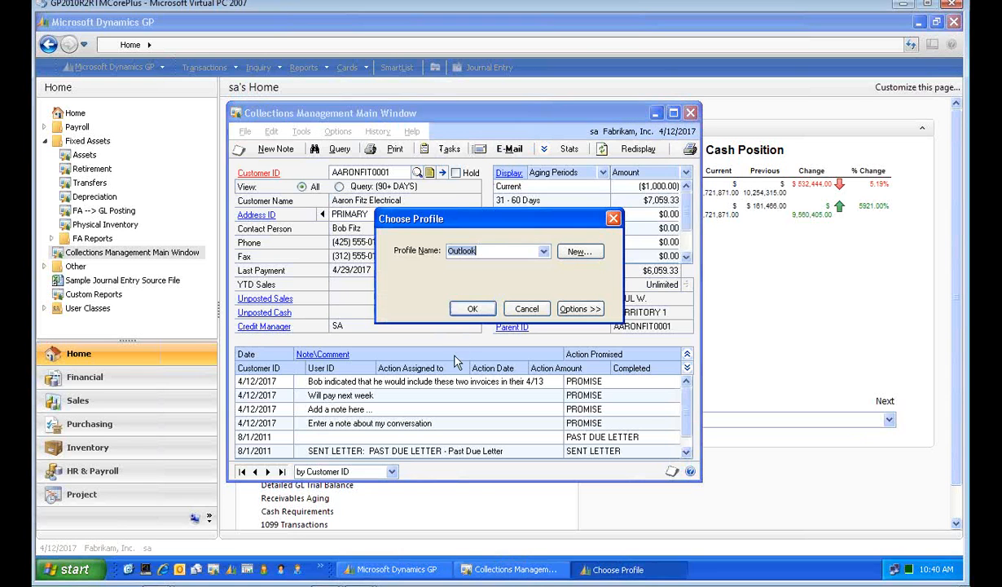
{"action": "left_click", "coordinate": [462, 305]}
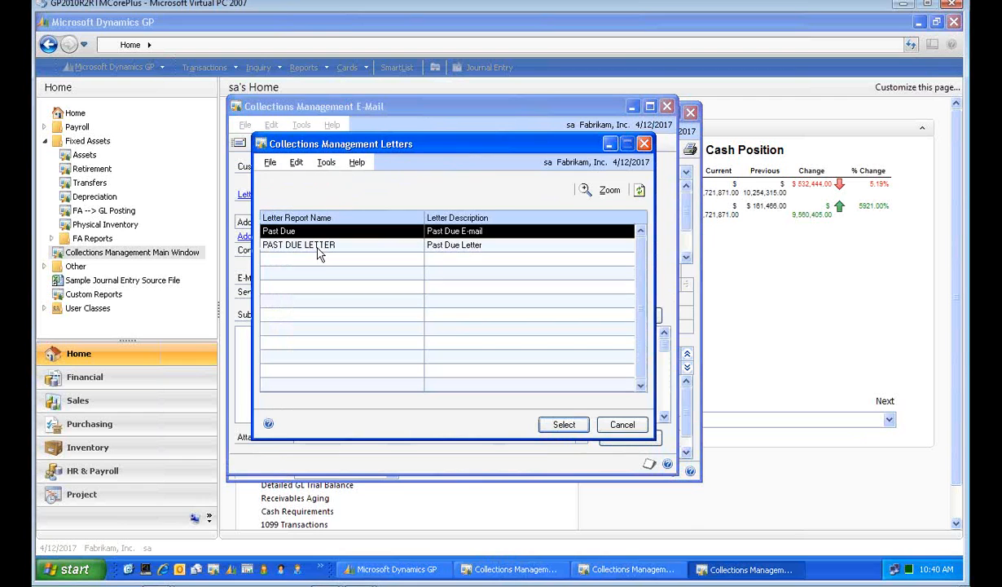
{"action": "left_click", "coordinate": [311, 246]}
{"action": "left_click", "coordinate": [329, 230]}
{"action": "left_click", "coordinate": [565, 424]}
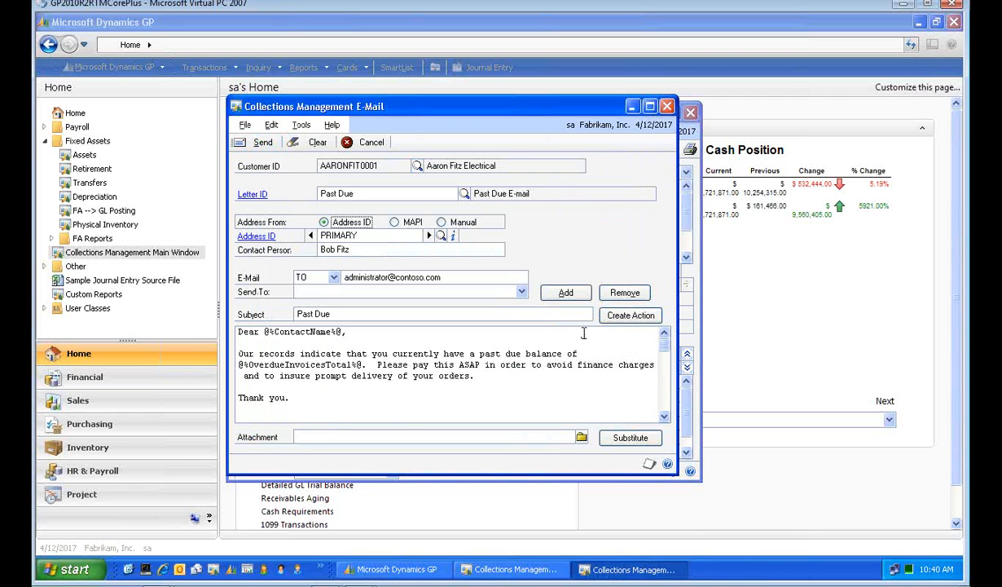
Substitute the placeholders in the past due e-mail with customer data, and close it unsent along with the collections window.
{"action": "left_click", "coordinate": [641, 438]}
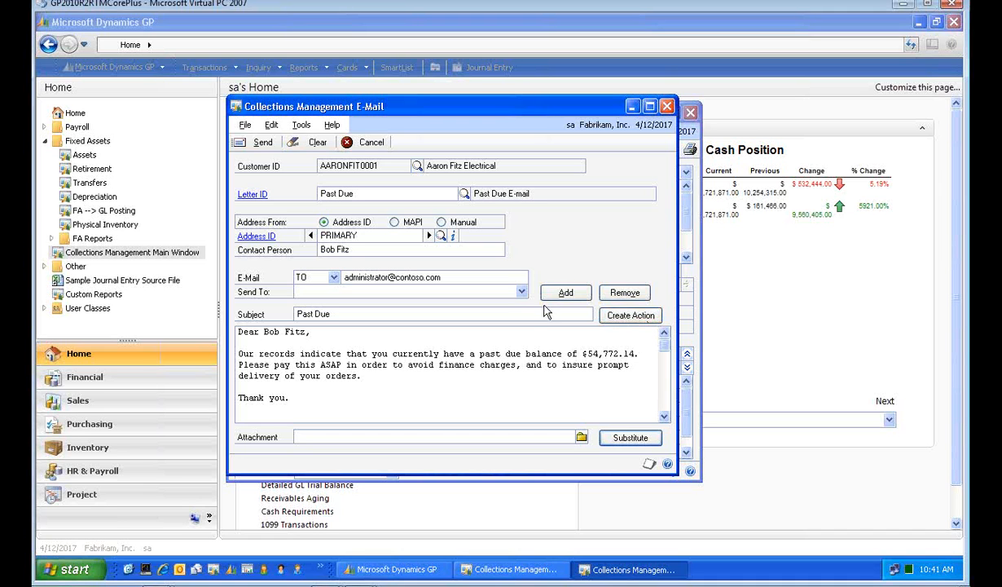
{"action": "left_click", "coordinate": [667, 107]}
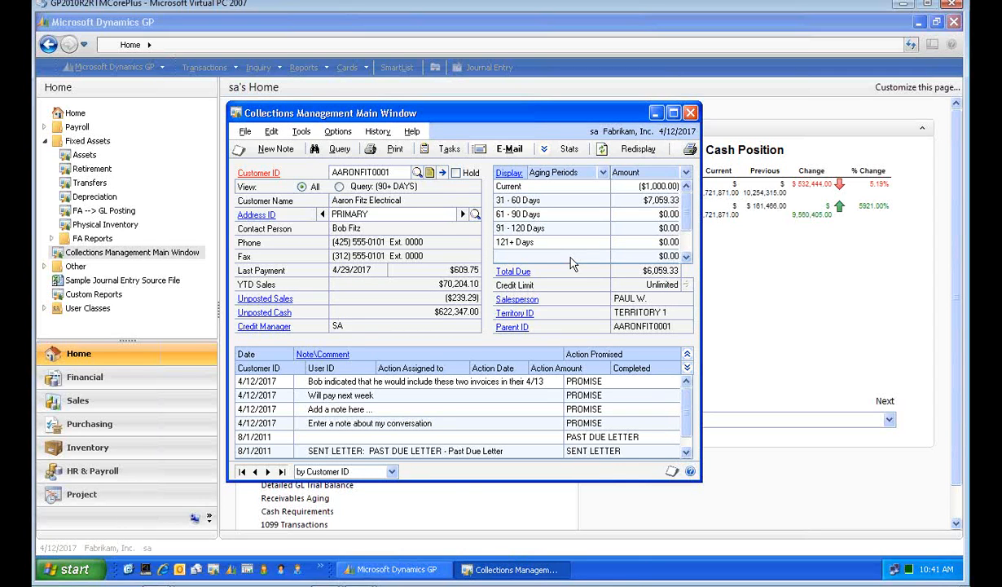
{"action": "left_click", "coordinate": [690, 112]}
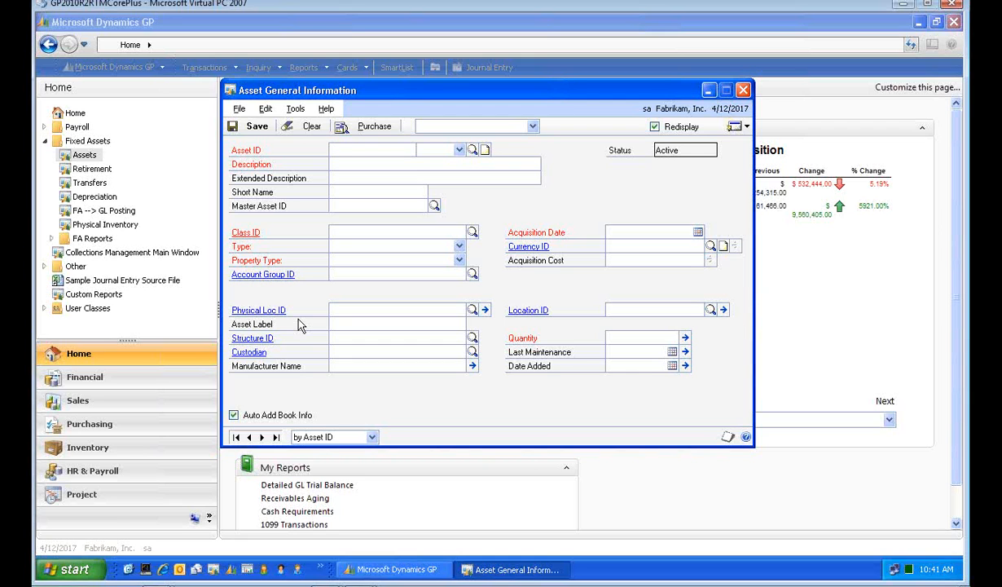
Start a new fixed asset with ID 123123123 and fill it from the $795.00 ADVANCED0001 purchasing transaction.
{"action": "type", "text": "123123123"}
{"action": "key", "text": "Tab"}
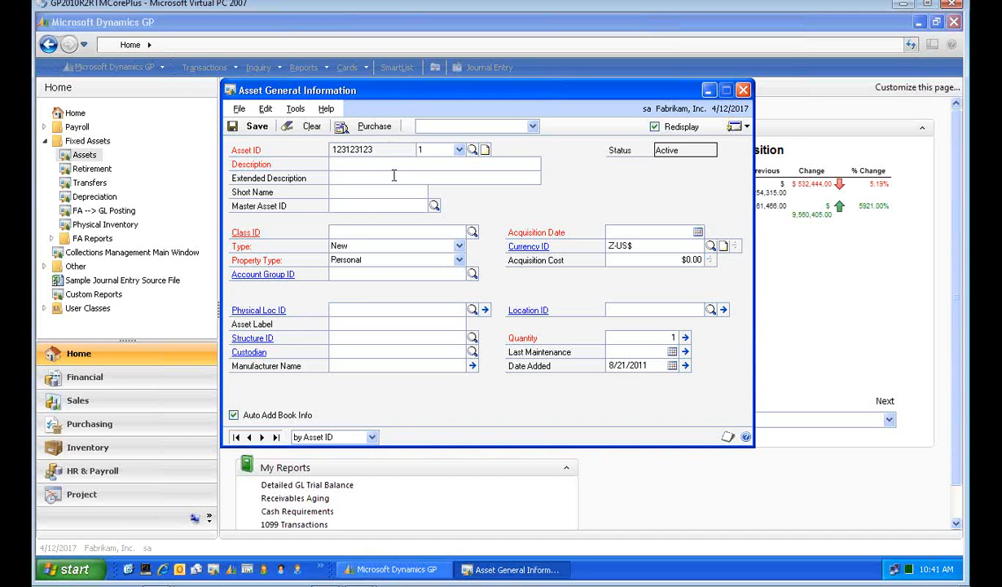
{"action": "left_click", "coordinate": [380, 126]}
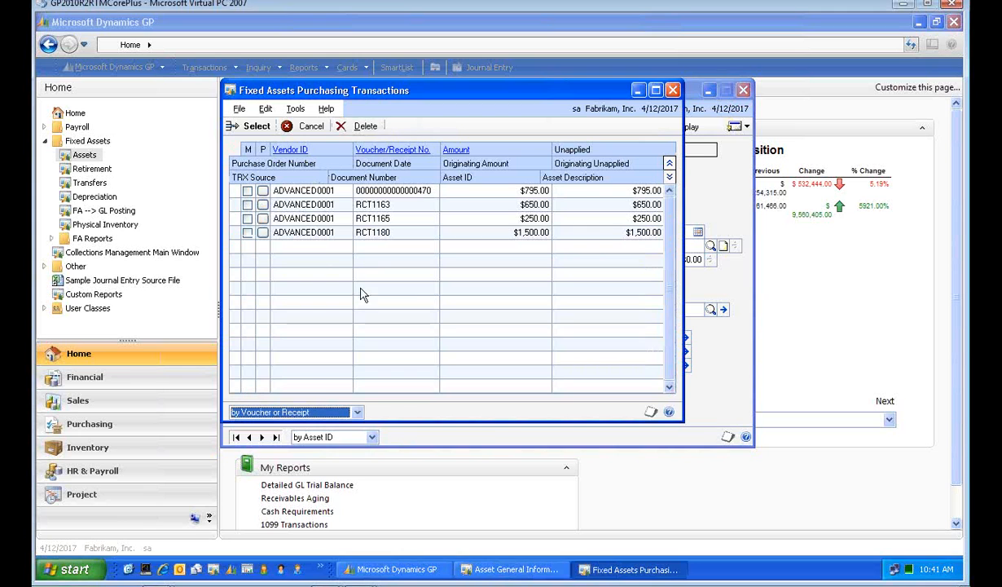
{"action": "left_click", "coordinate": [247, 190]}
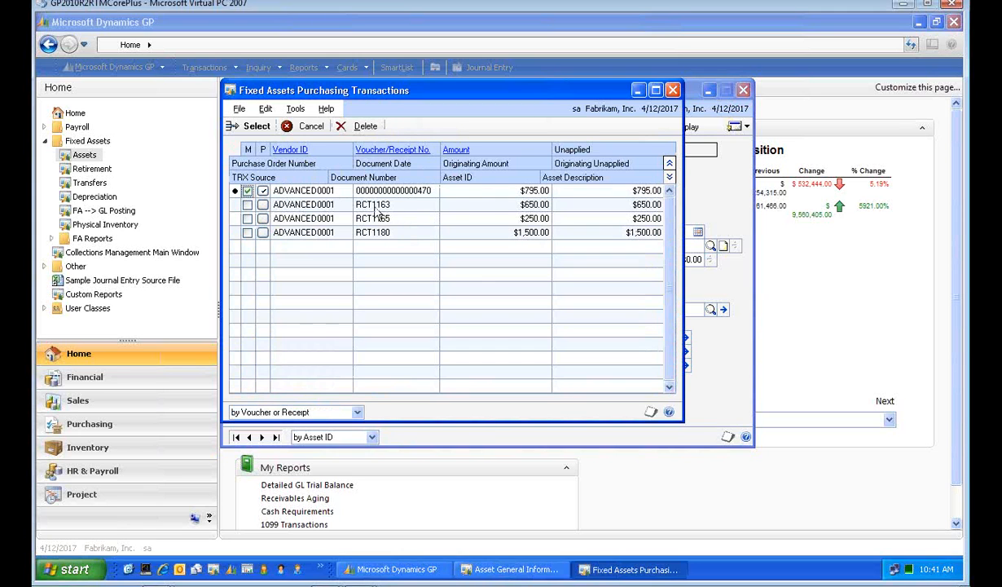
{"action": "left_click", "coordinate": [251, 127]}
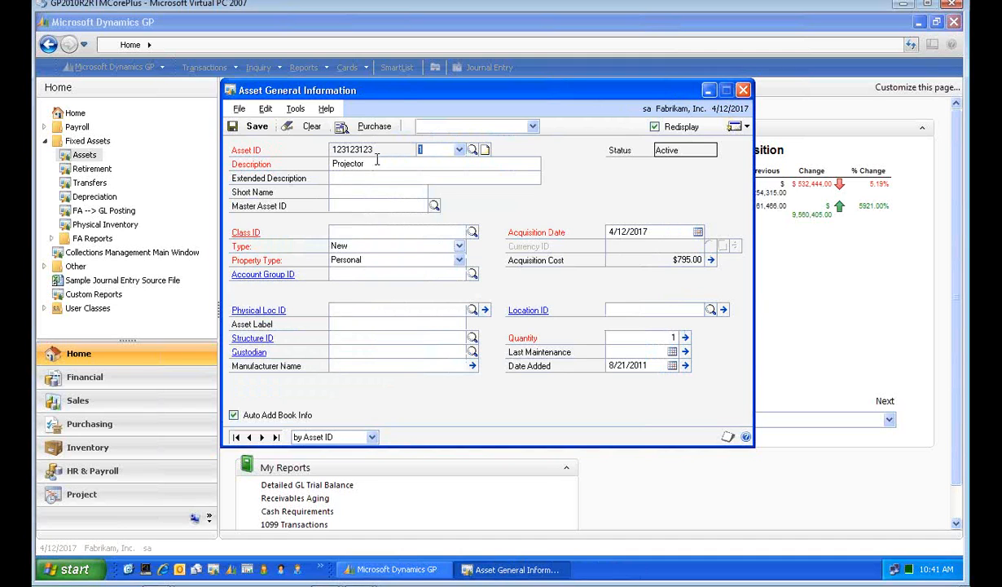
Review the projector's acquisition cost detail and its source payables transaction, and clear the asset entry.
{"action": "left_click", "coordinate": [377, 163]}
{"action": "left_click", "coordinate": [711, 260]}
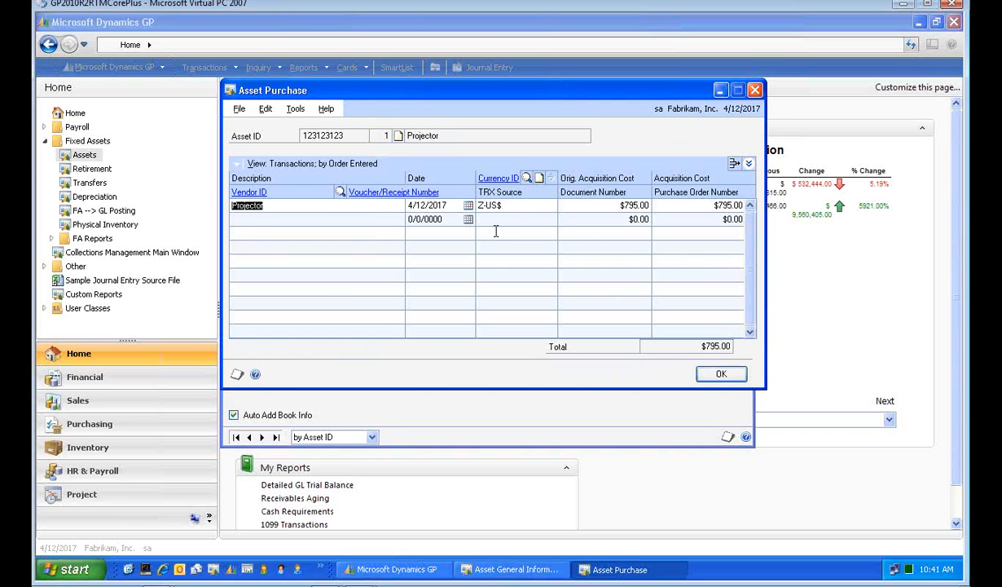
{"action": "left_click", "coordinate": [380, 192]}
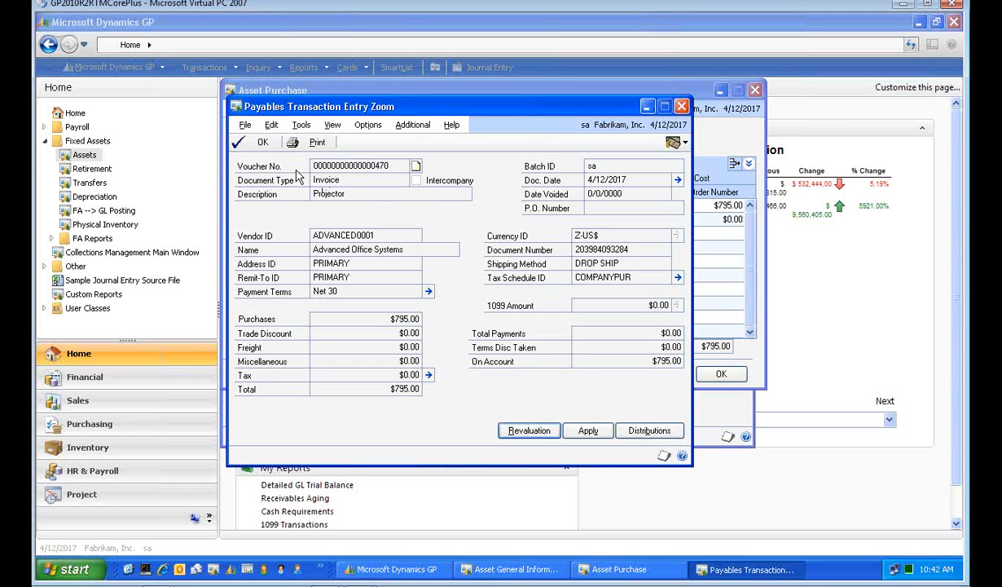
{"action": "left_click", "coordinate": [259, 142]}
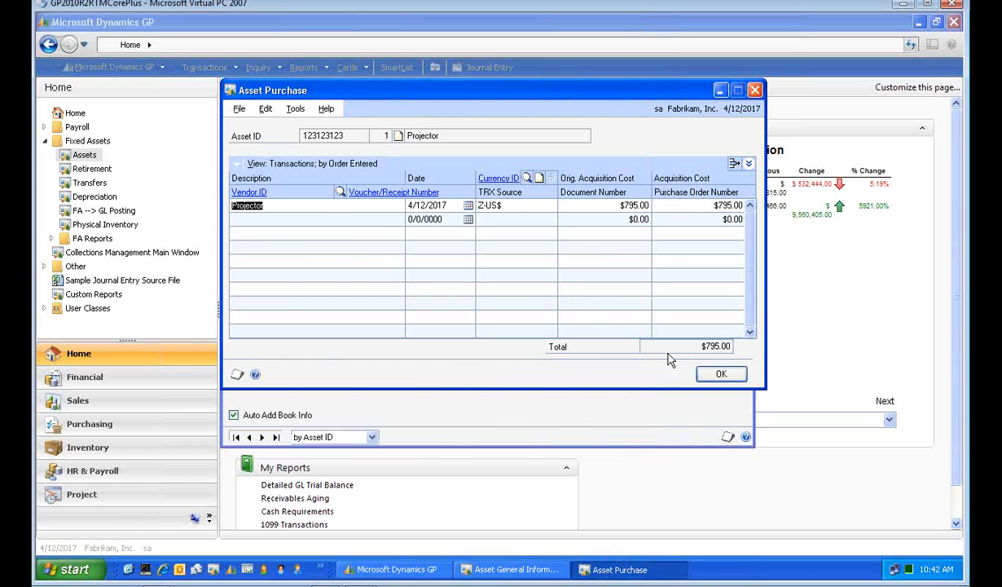
{"action": "left_click", "coordinate": [722, 374]}
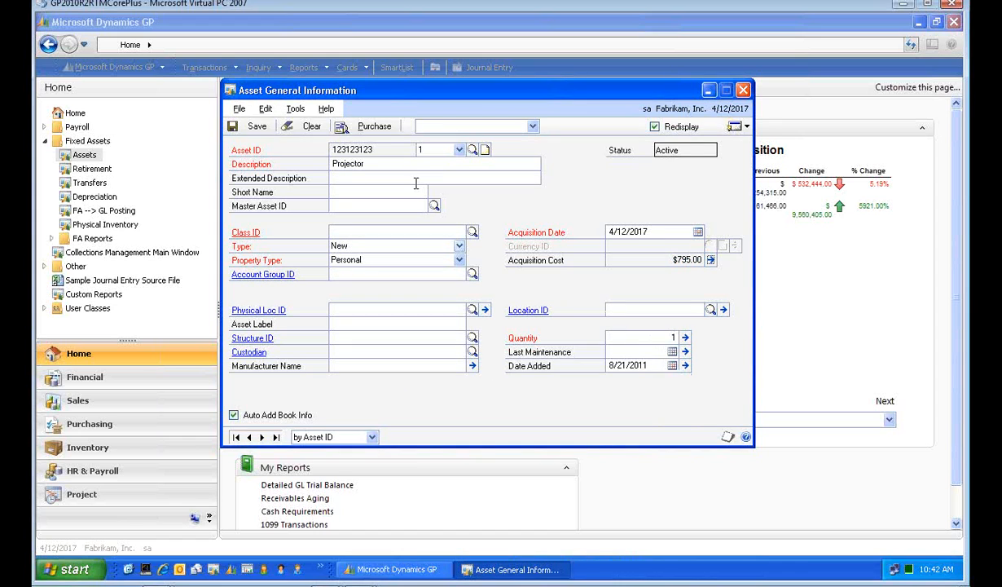
{"action": "left_click", "coordinate": [303, 129]}
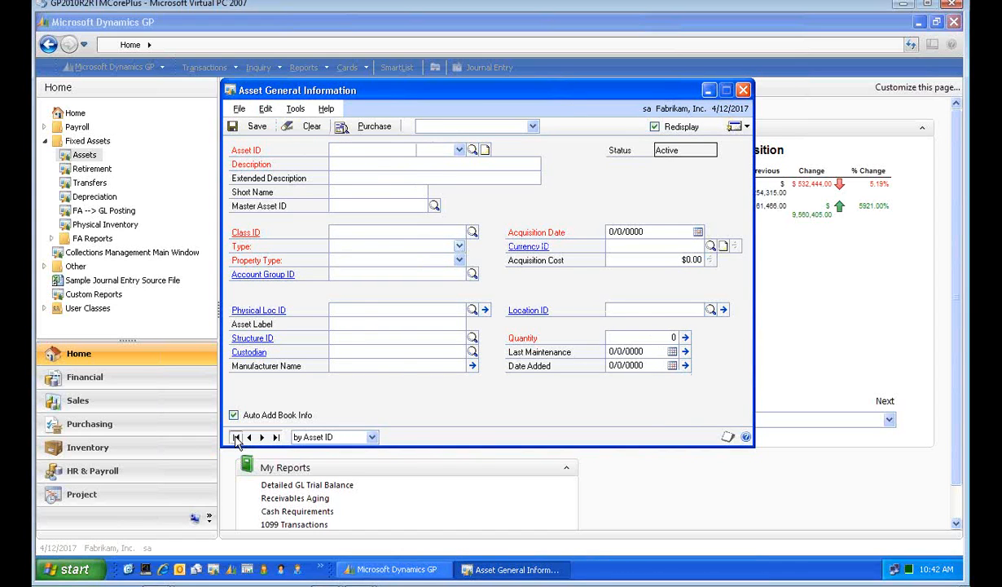
Bring up the first fixed asset record and look up the employees available as its custodian without choosing one.
{"action": "left_click", "coordinate": [236, 438]}
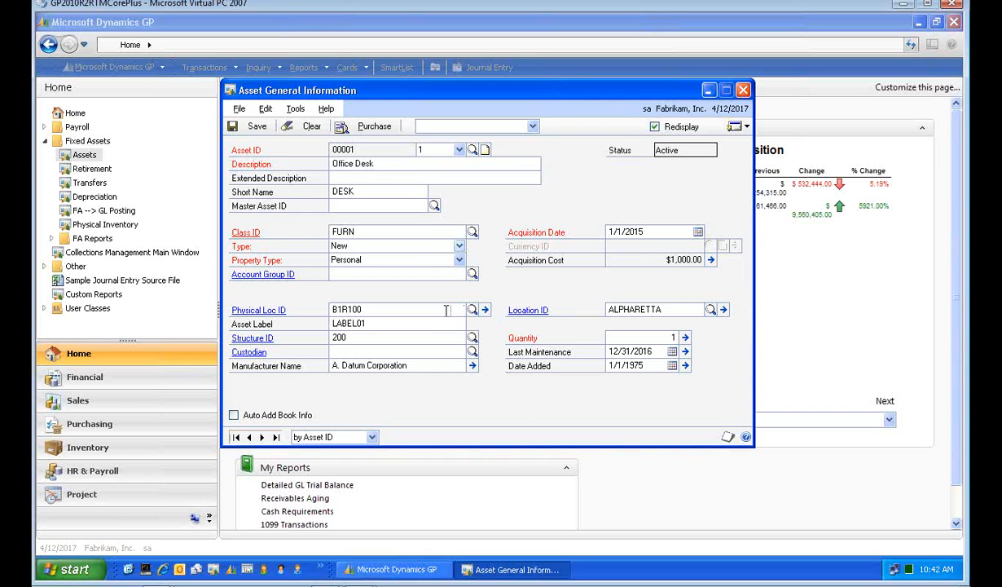
{"action": "left_click", "coordinate": [338, 351]}
{"action": "left_click", "coordinate": [473, 351]}
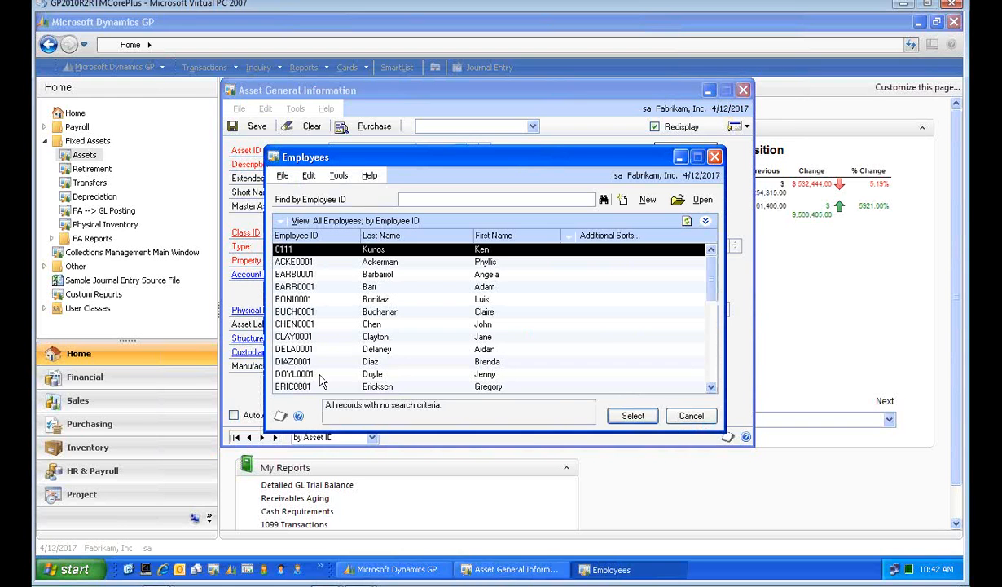
{"action": "left_click", "coordinate": [692, 415]}
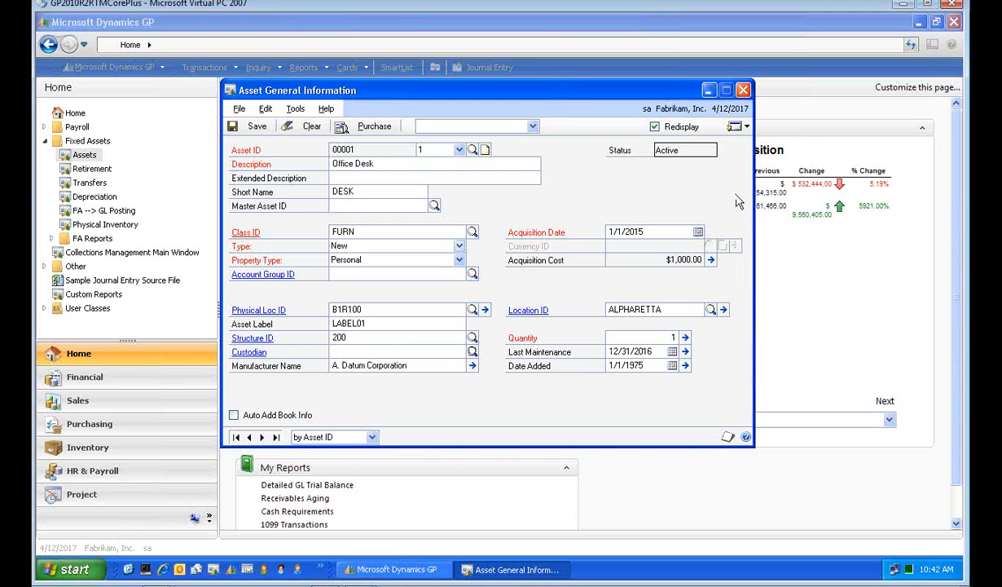
Open the Office Desk asset's INTERNAL book and review the available depreciation methods.
{"action": "left_click", "coordinate": [738, 128]}
{"action": "left_click", "coordinate": [748, 168]}
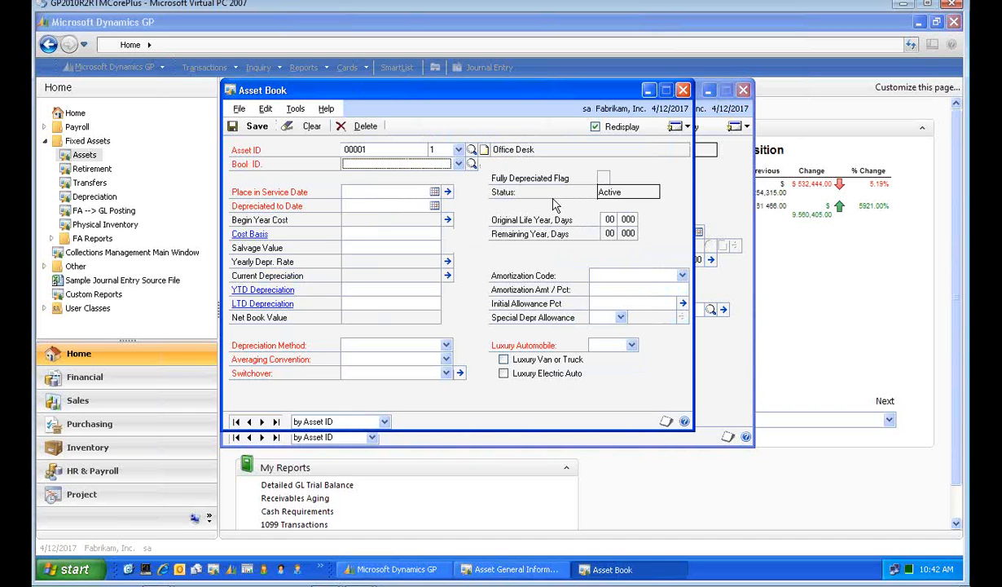
{"action": "left_click", "coordinate": [458, 164]}
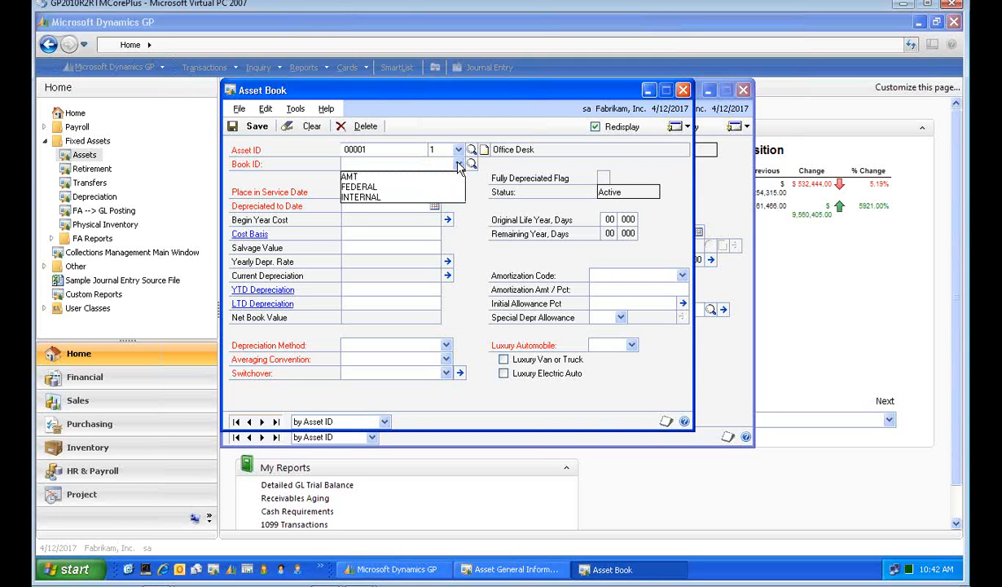
{"action": "left_click", "coordinate": [446, 198]}
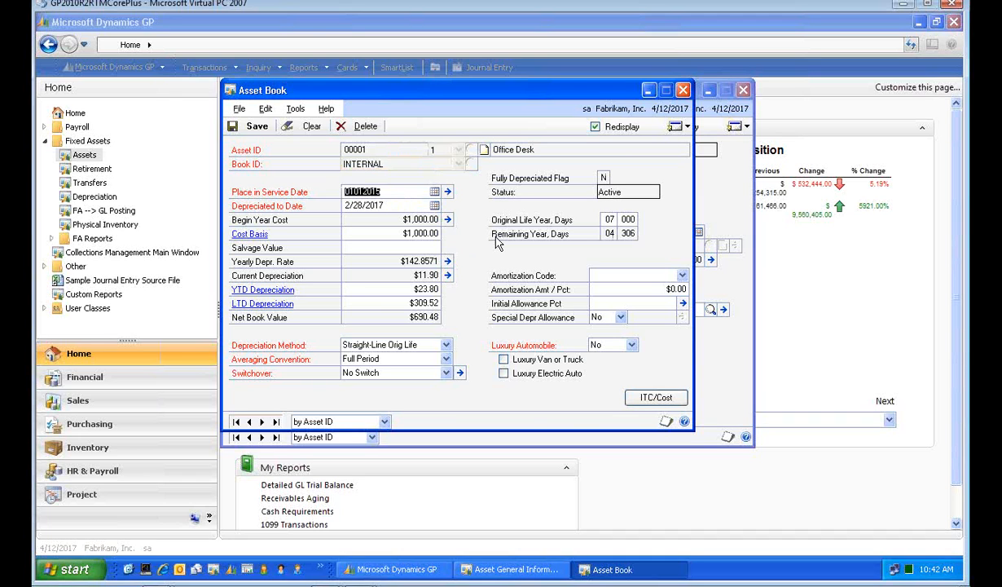
{"action": "left_click", "coordinate": [446, 345]}
{"action": "left_click", "coordinate": [448, 386]}
{"action": "left_click", "coordinate": [448, 386]}
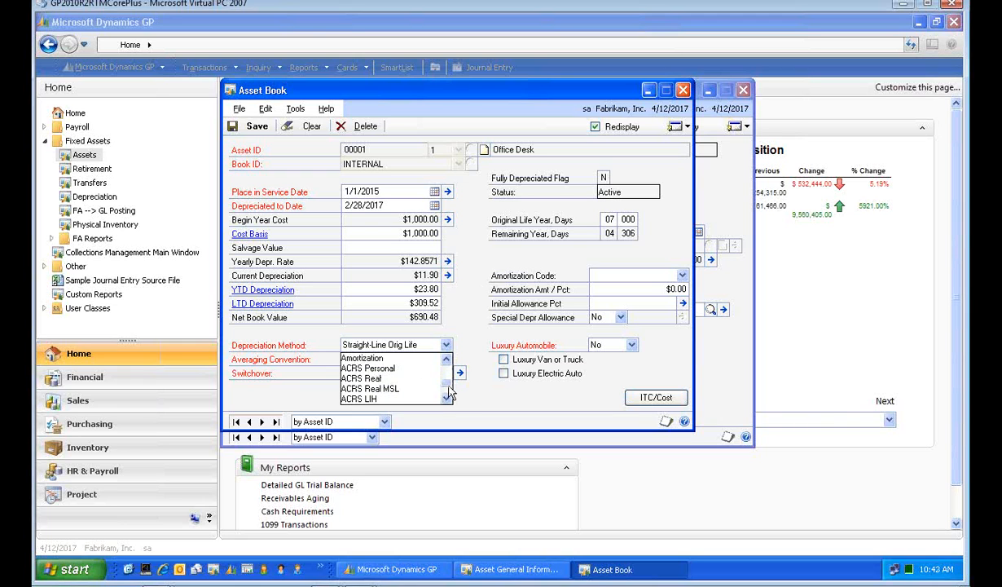
{"action": "left_click", "coordinate": [467, 303]}
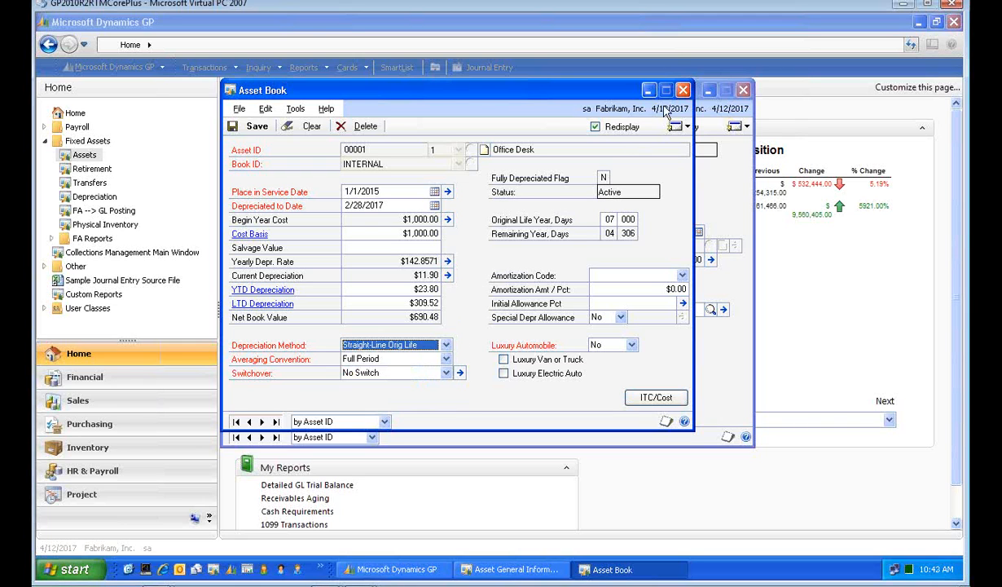
Close the asset book and asset windows, and view the depreciation process window before closing it.
{"action": "left_click", "coordinate": [682, 89]}
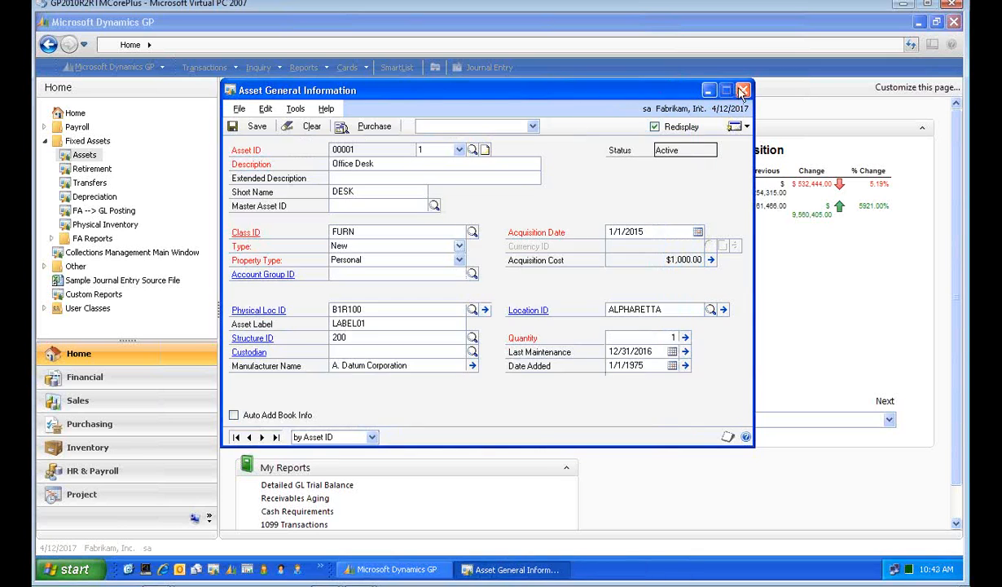
{"action": "left_click", "coordinate": [743, 90]}
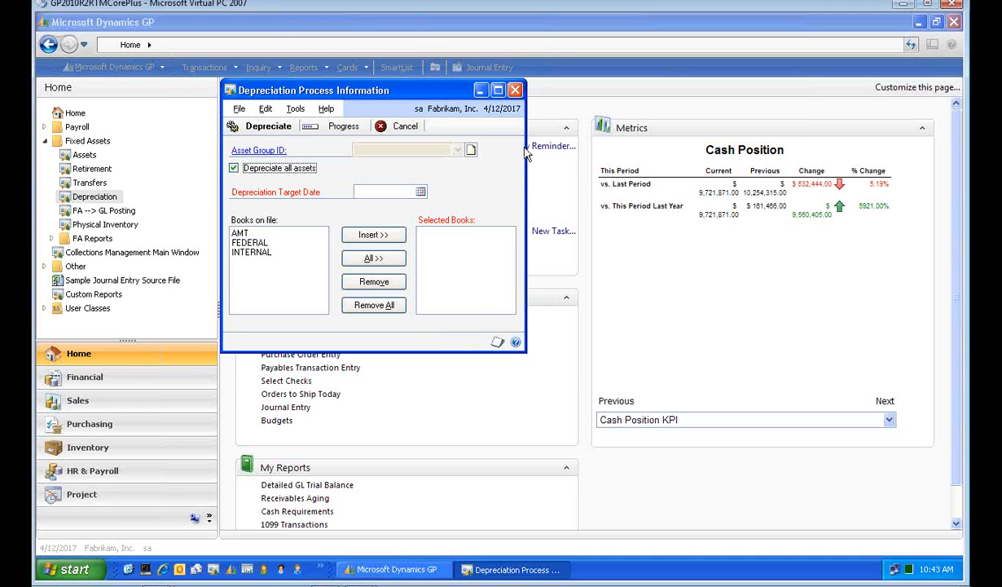
{"action": "left_click", "coordinate": [516, 90]}
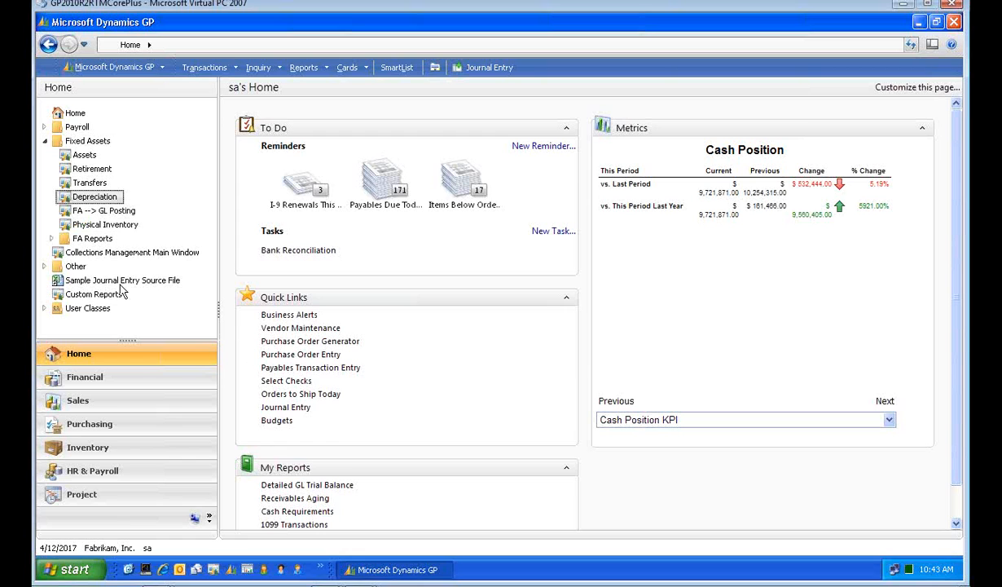
Start a new general journal entry and review the batch frequency options, closing the batch entry without creating a batch.
{"action": "left_click", "coordinate": [287, 407]}
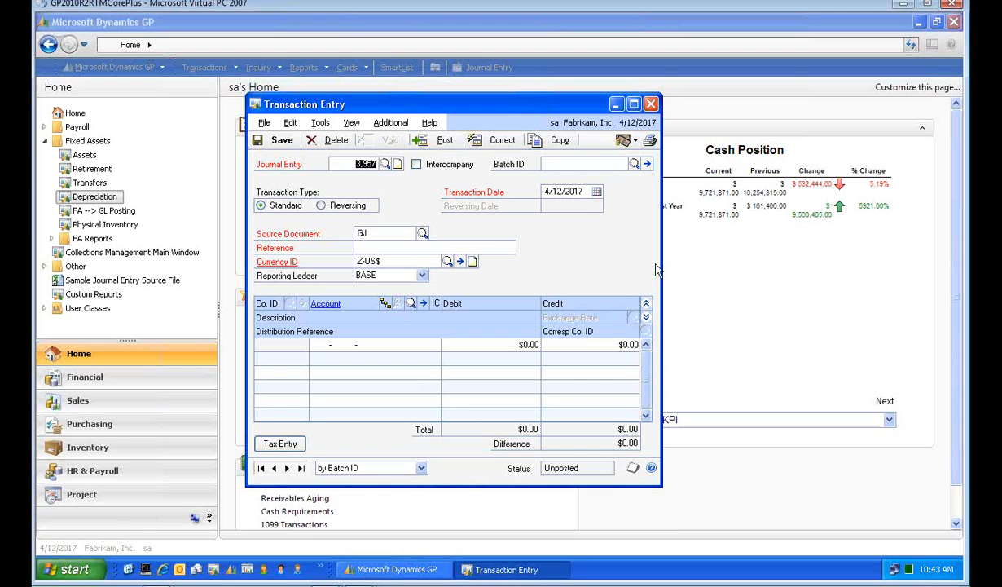
{"action": "left_click", "coordinate": [647, 163]}
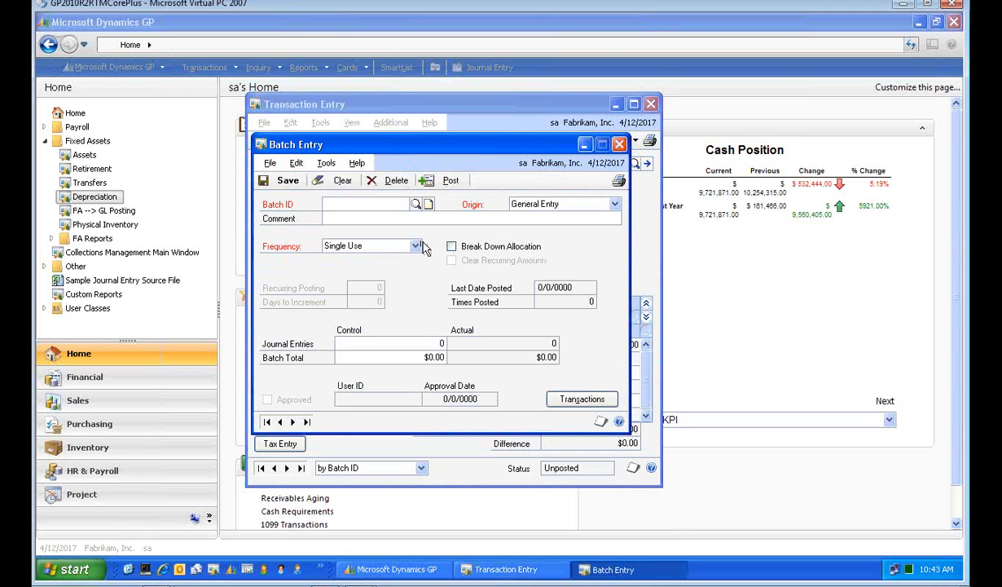
{"action": "left_click", "coordinate": [415, 246]}
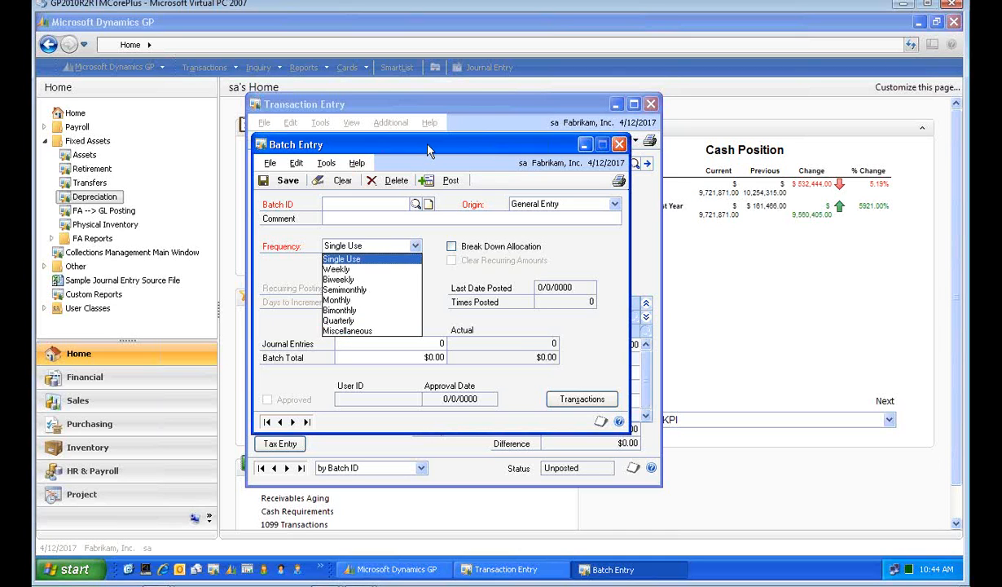
{"action": "left_click", "coordinate": [352, 259]}
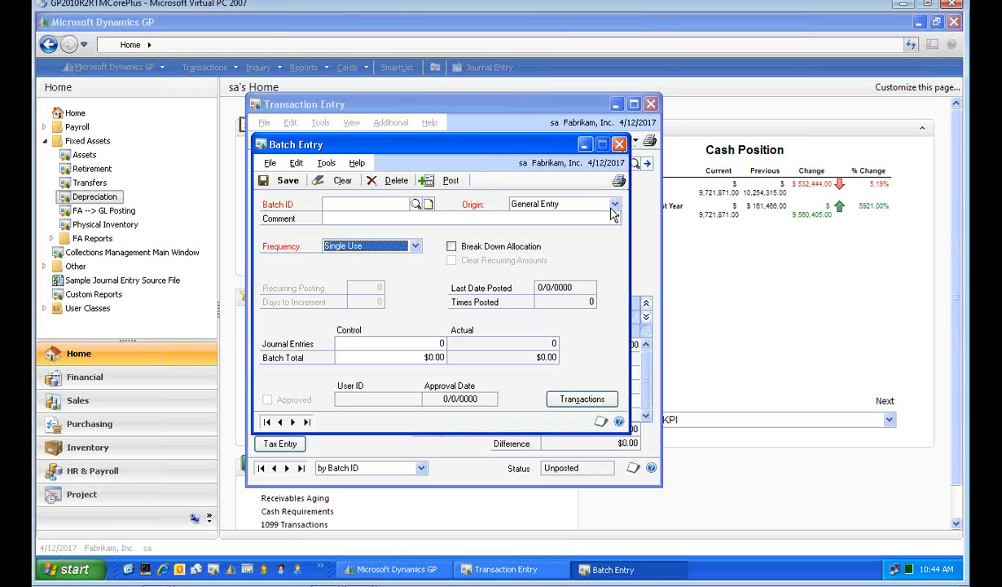
{"action": "left_click", "coordinate": [620, 144]}
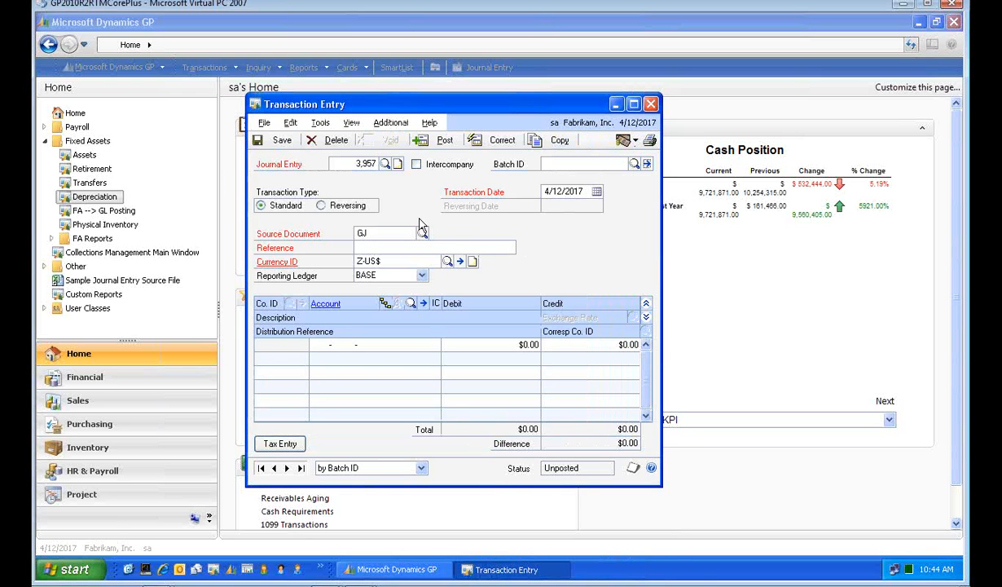
Make the journal entry a reversing transaction with a transaction date of 4/30/2017.
{"action": "left_click", "coordinate": [322, 206]}
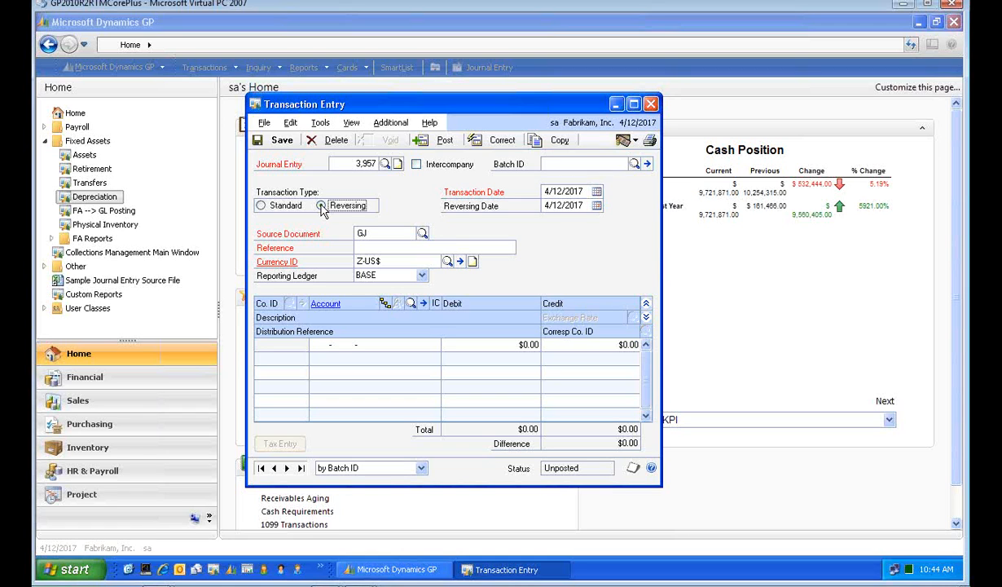
{"action": "left_click", "coordinate": [580, 192]}
{"action": "type", "text": "40"}
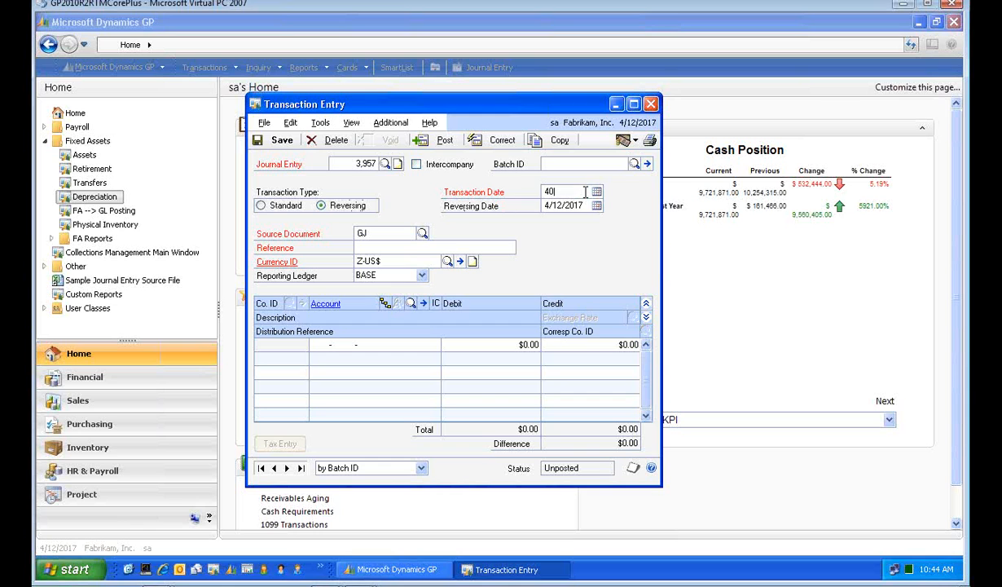
{"action": "key", "text": "Tab"}
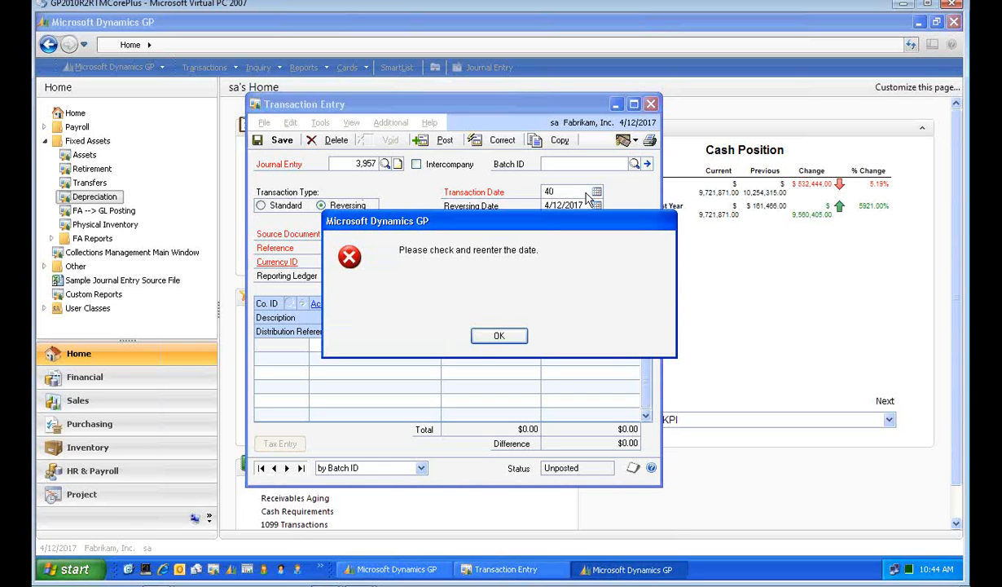
{"action": "left_click", "coordinate": [491, 335]}
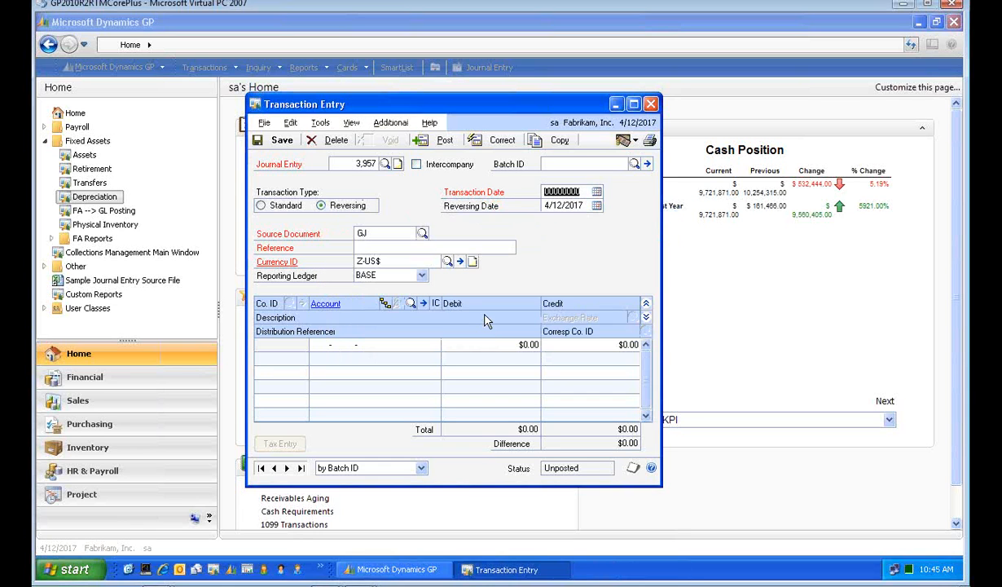
{"action": "type", "text": "30"}
{"action": "key", "text": "Tab"}
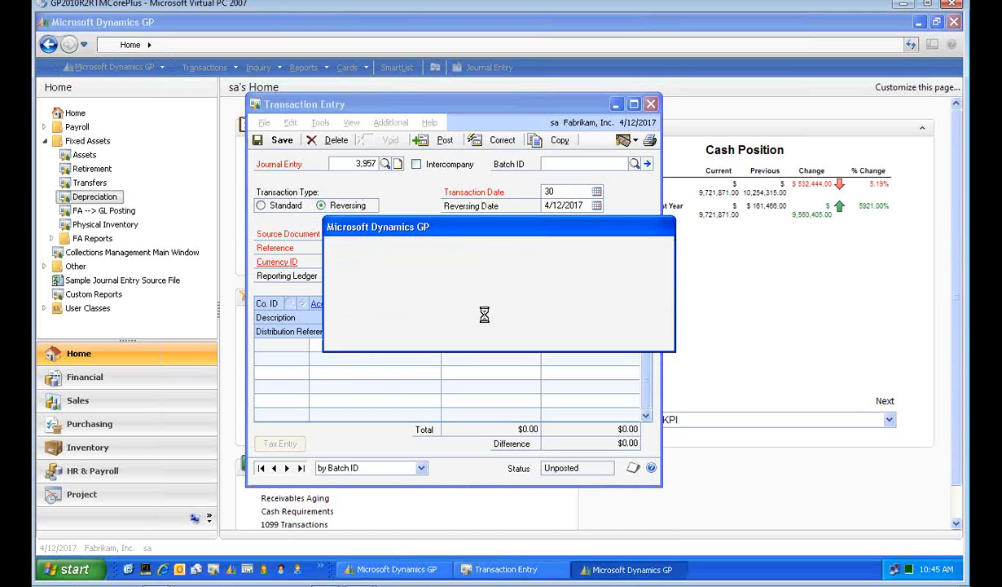
{"action": "left_click", "coordinate": [493, 337]}
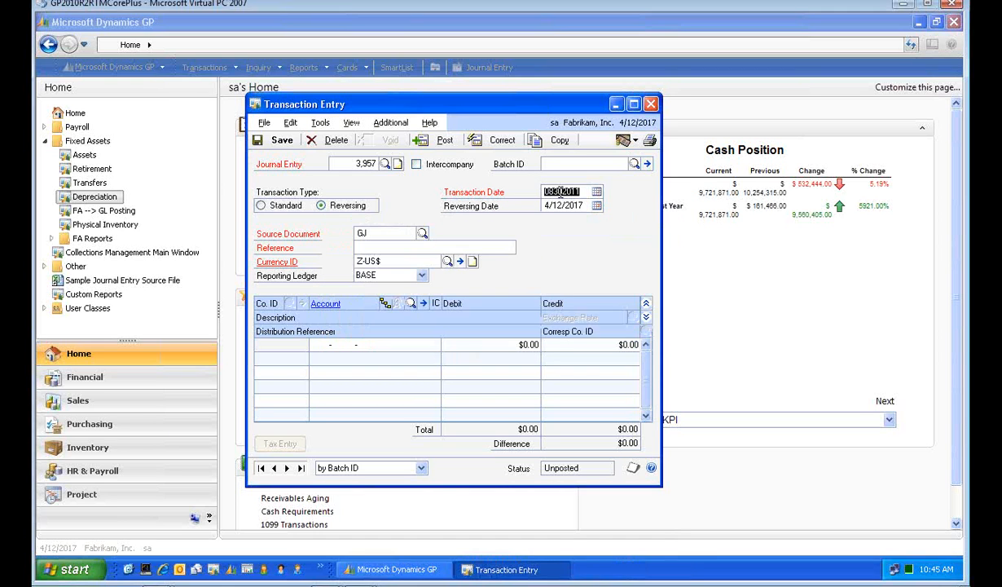
{"action": "type", "text": "4302017"}
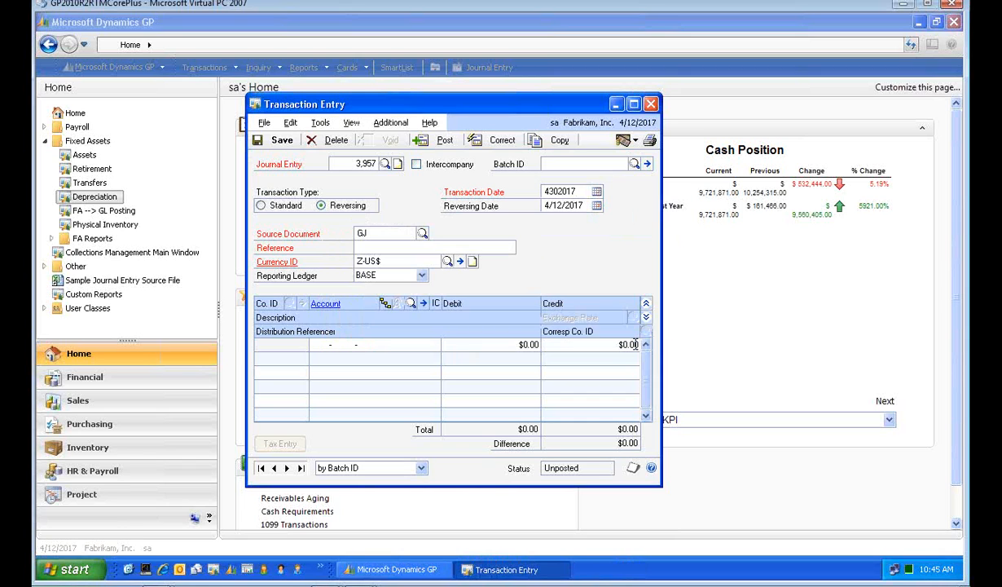
{"action": "key", "text": "Tab"}
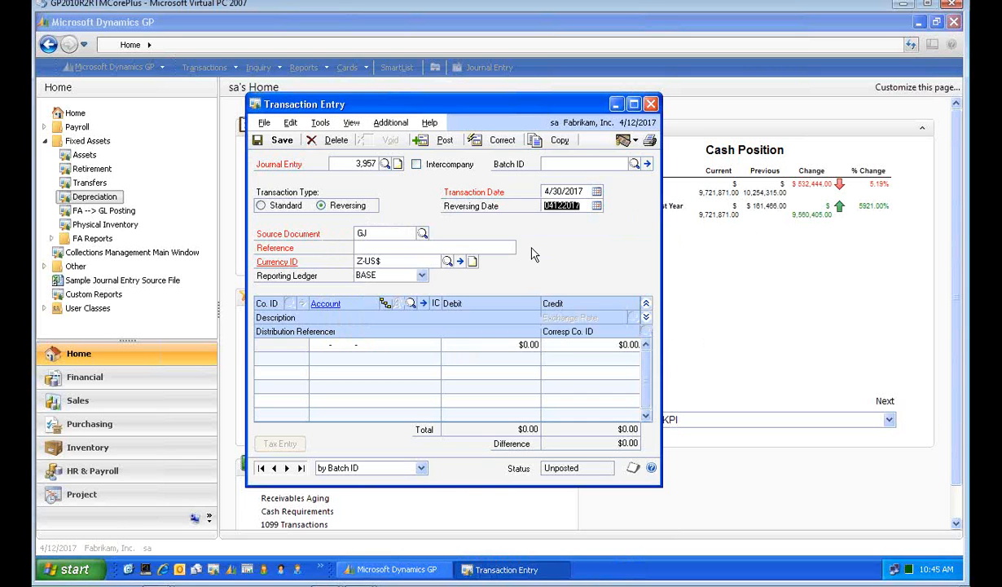
Set the reversing date of the journal entry to 5/1/2017.
{"action": "type", "text": "51"}
{"action": "key", "text": "Tab"}
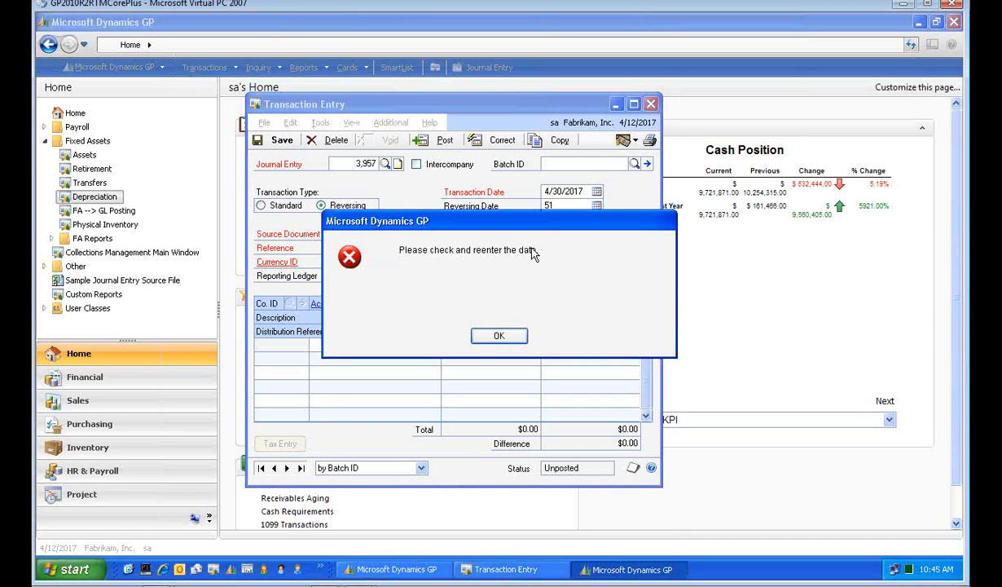
{"action": "left_click", "coordinate": [505, 332]}
{"action": "type", "text": "0501"}
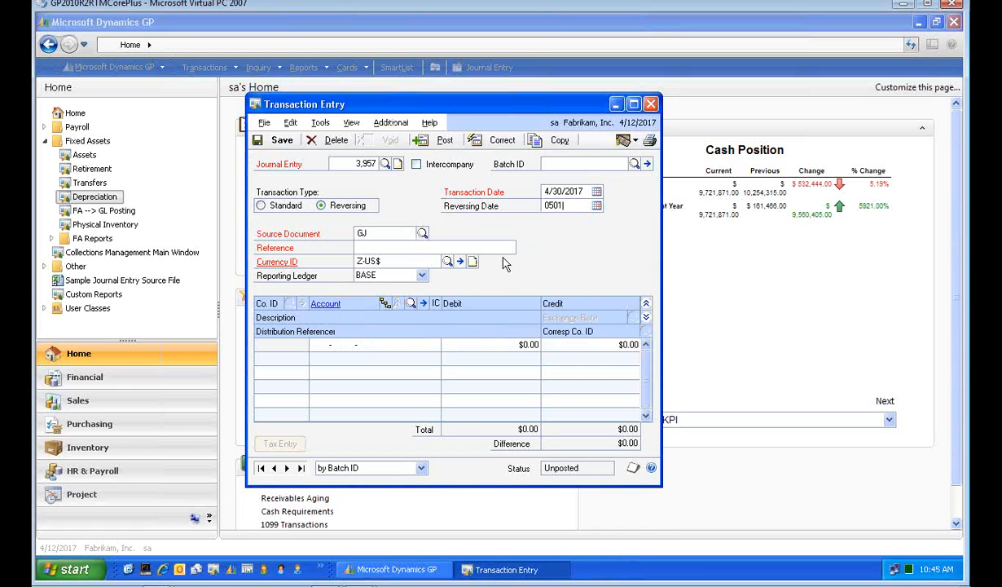
{"action": "type", "text": "2017"}
{"action": "key", "text": "Tab"}
Switch the journal entry back to a standard transaction, and close it by deleting the transaction.
{"action": "left_click", "coordinate": [260, 205]}
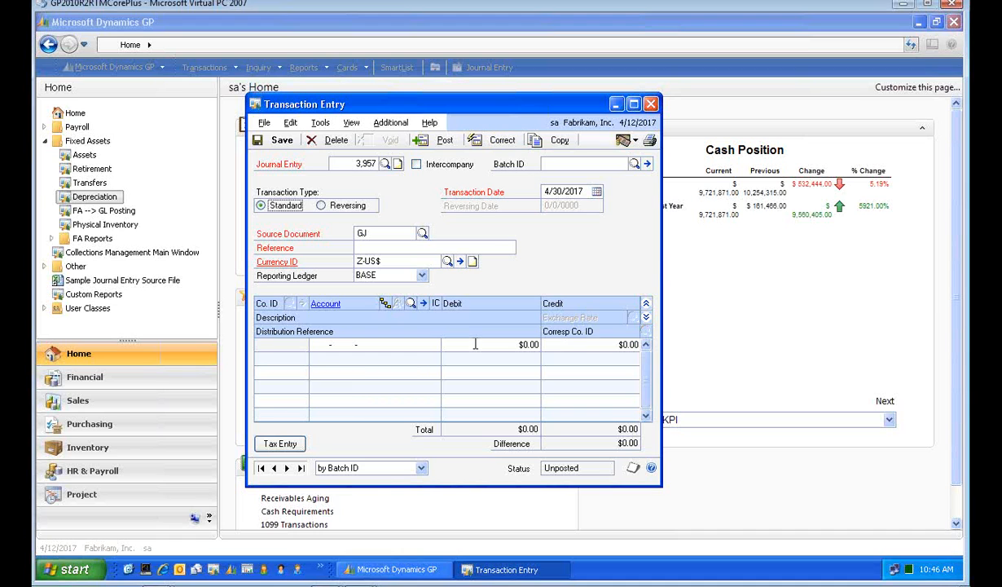
{"action": "left_click", "coordinate": [651, 104]}
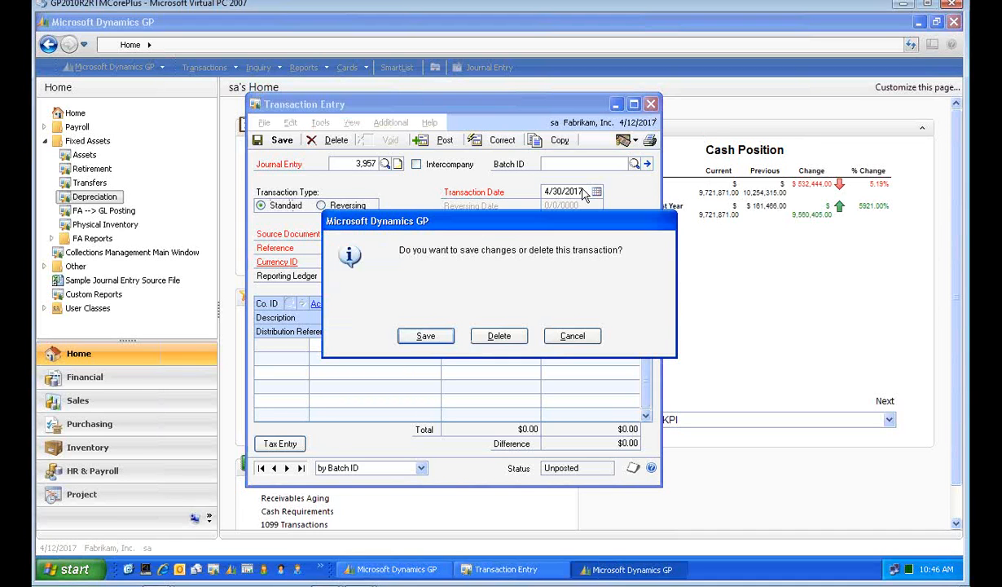
{"action": "left_click", "coordinate": [497, 333]}
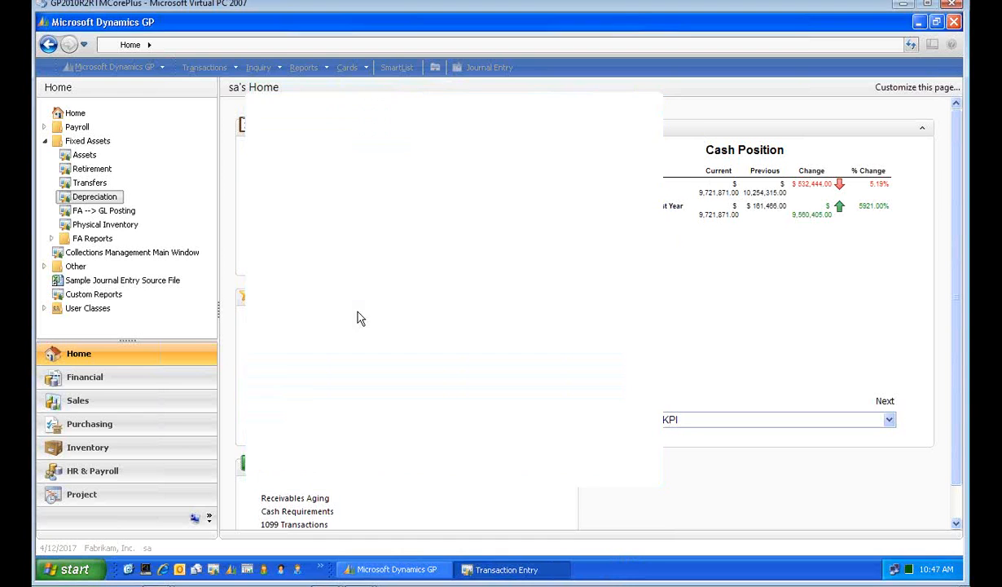
View the 2017 BASE budget in Excel, close the workbook, and show the budget's Excel import and export options.
{"action": "left_click", "coordinate": [265, 420]}
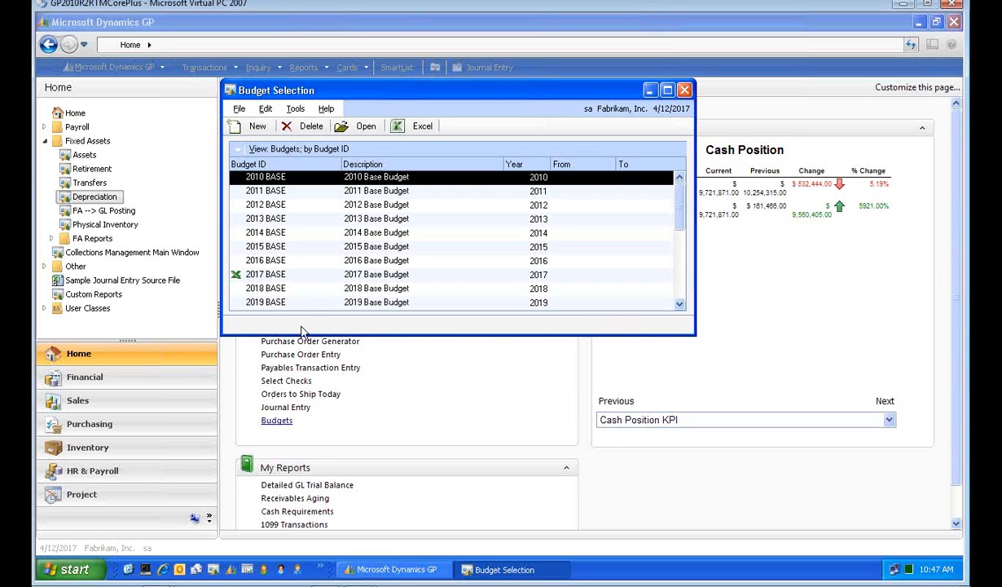
{"action": "left_click", "coordinate": [331, 274]}
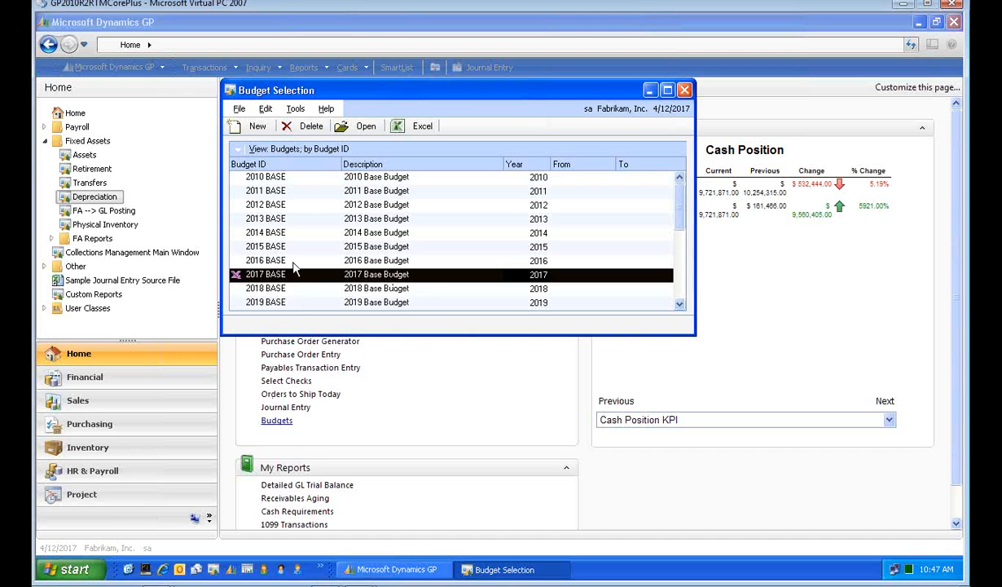
{"action": "left_click", "coordinate": [359, 126]}
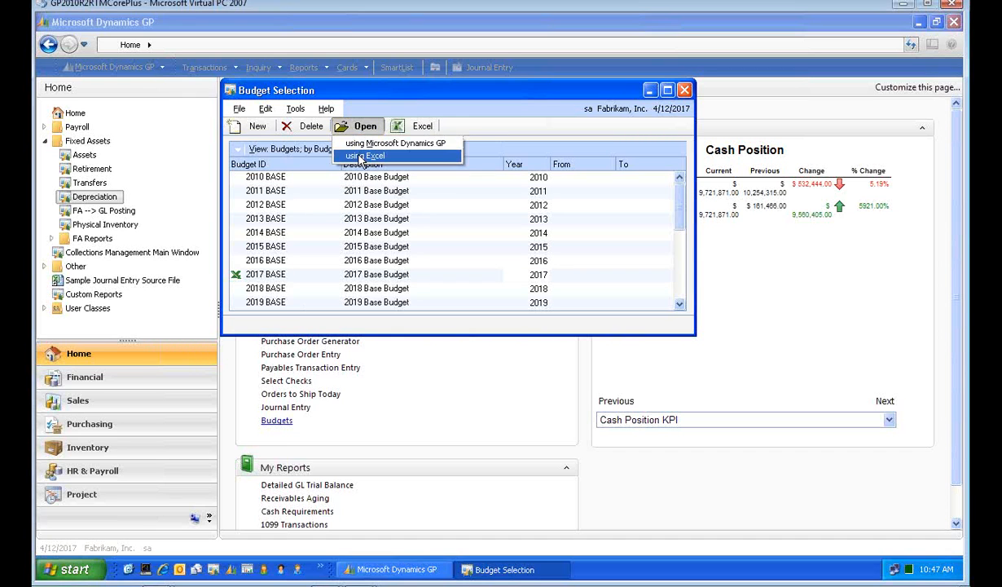
{"action": "left_click", "coordinate": [364, 155]}
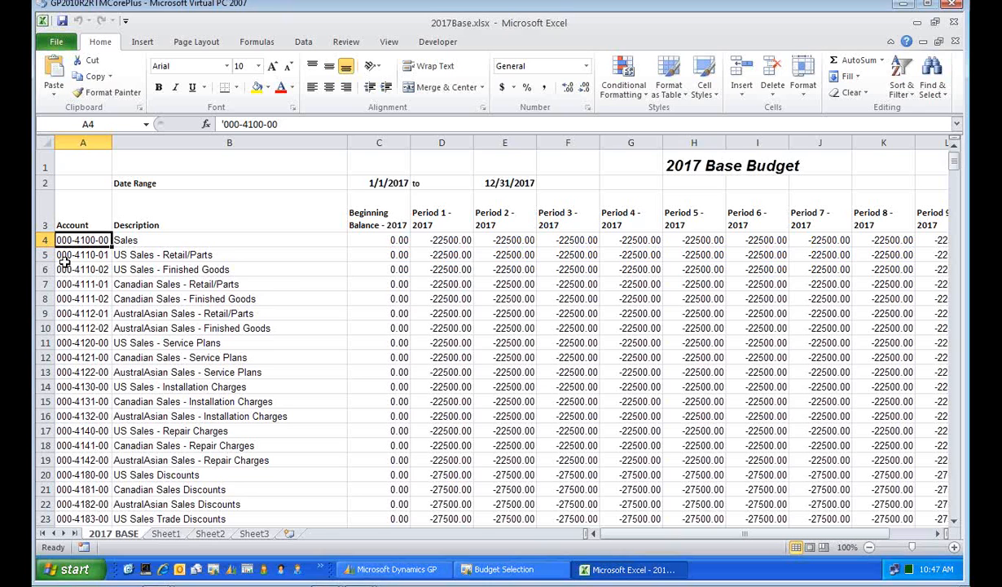
{"action": "left_click", "coordinate": [953, 24]}
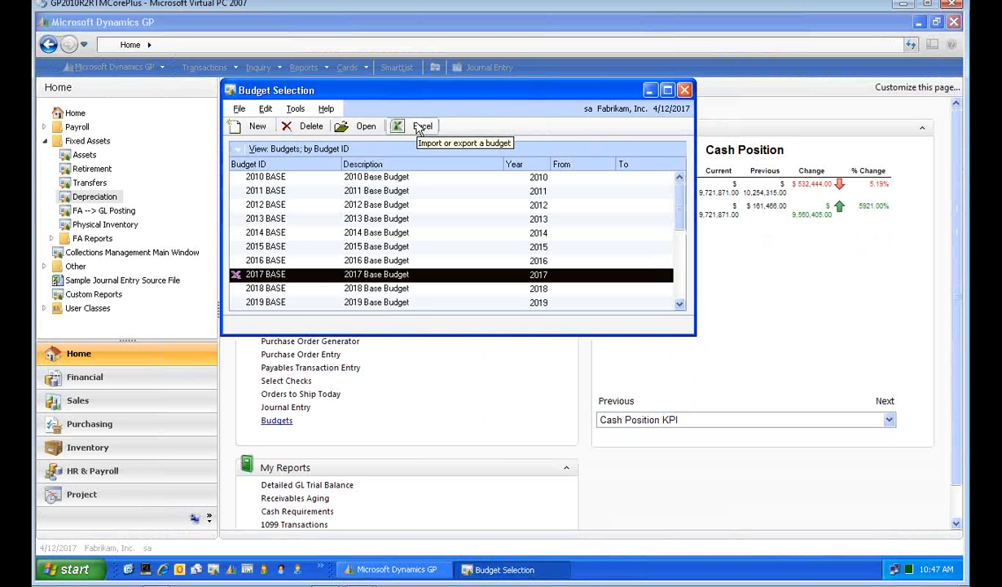
{"action": "left_click", "coordinate": [420, 128]}
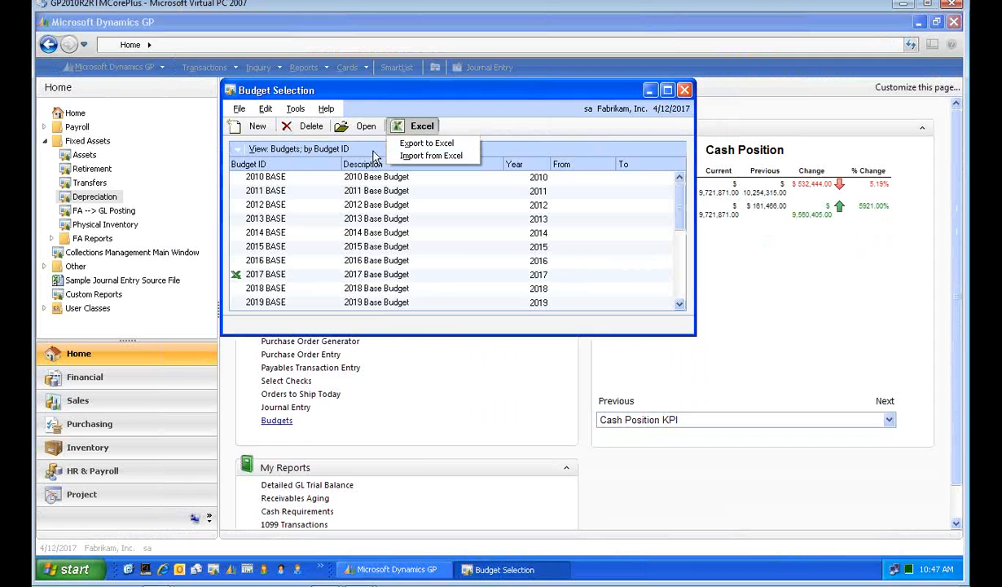
Open the 2017 BASE budget using Microsoft Dynamics GP and display the period amounts for general ledger account 000-6610-00, Advertising Expense.
{"action": "left_click", "coordinate": [291, 277]}
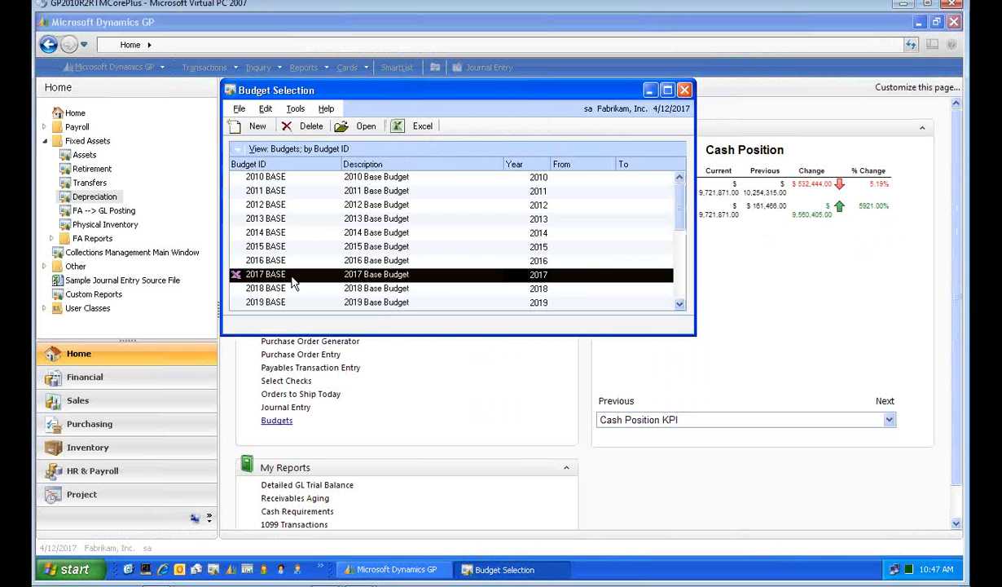
{"action": "left_click", "coordinate": [363, 128]}
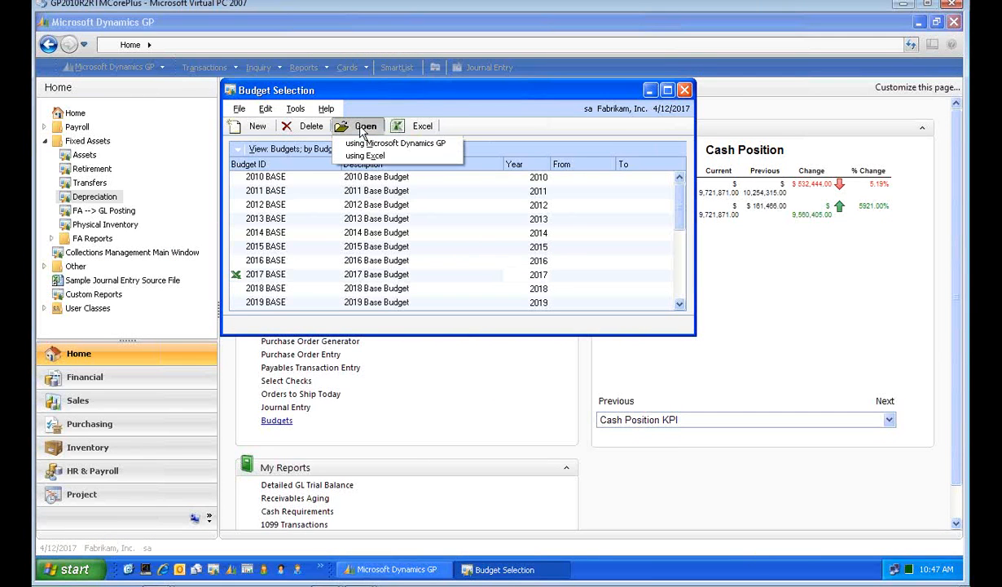
{"action": "left_click", "coordinate": [359, 143]}
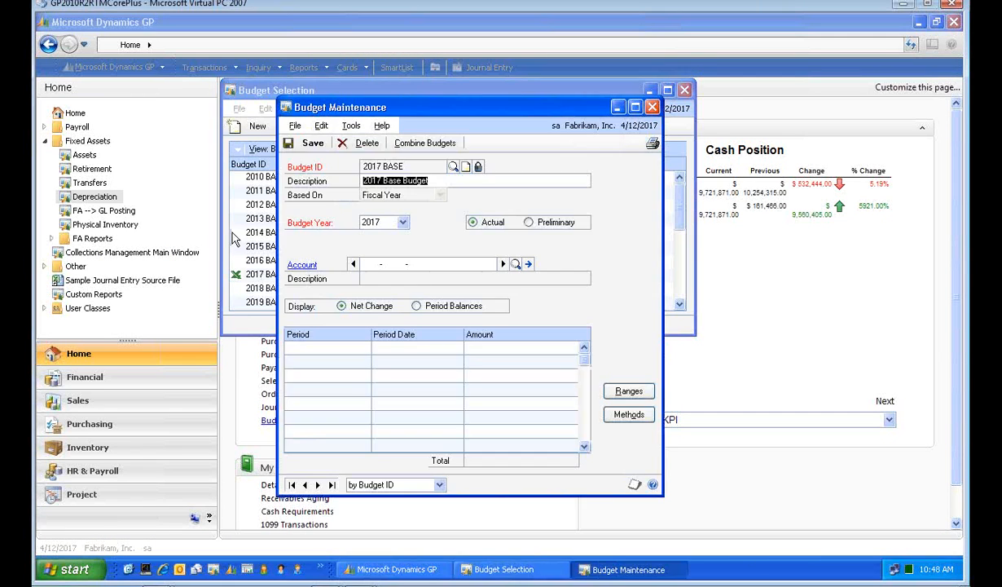
{"action": "left_click", "coordinate": [374, 264]}
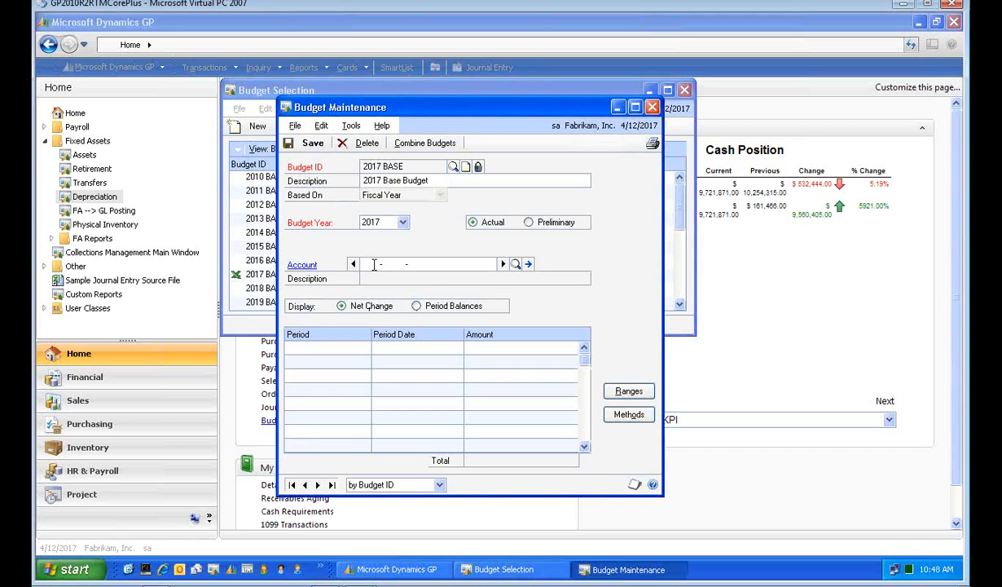
{"action": "type", "text": "000 -6610 -00"}
{"action": "key", "text": "Tab"}
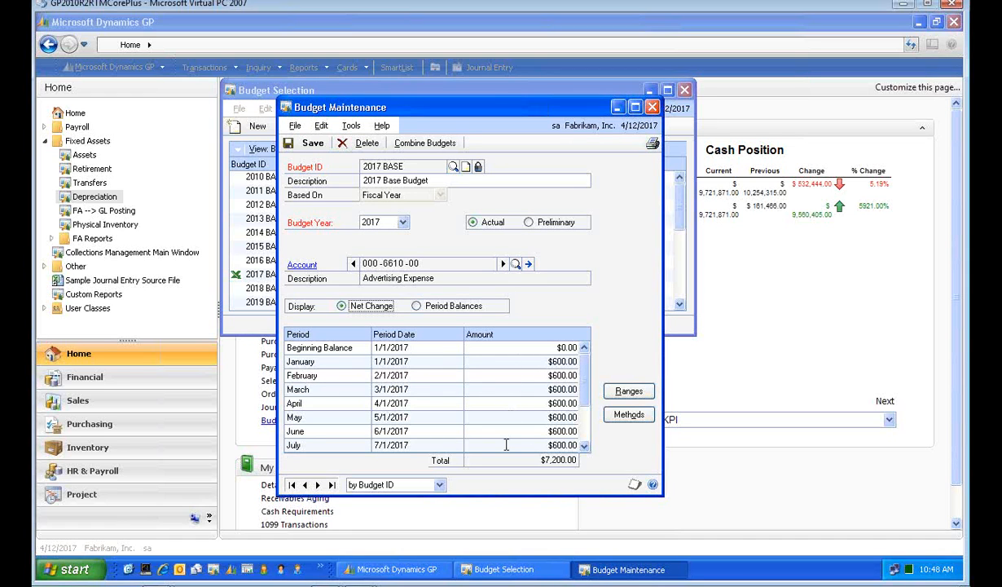
Review the budget calculation methods available for posting accounts, and close the budget windows to return to the home page.
{"action": "left_click", "coordinate": [629, 415]}
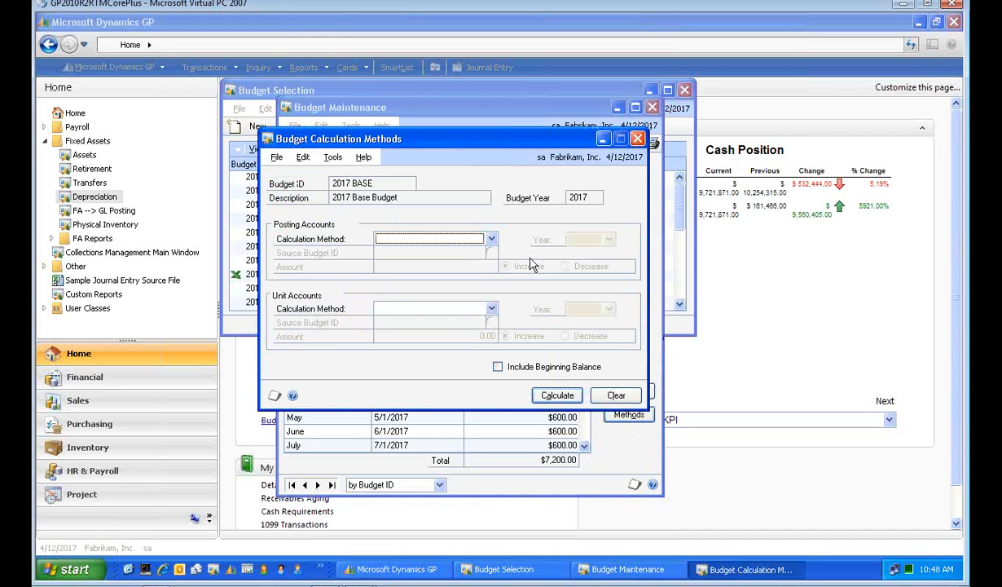
{"action": "left_click", "coordinate": [492, 240]}
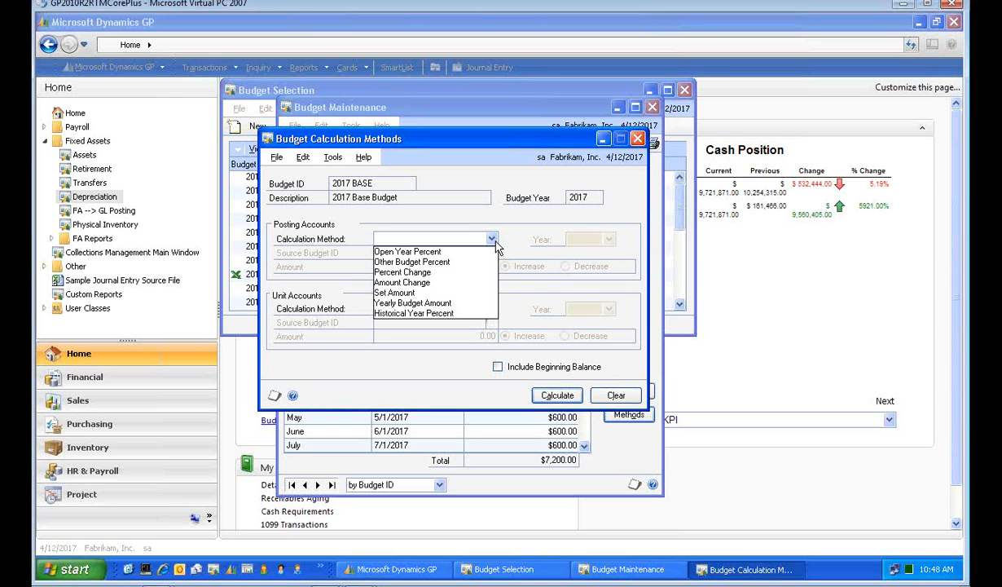
{"action": "left_click", "coordinate": [638, 141]}
{"action": "left_click", "coordinate": [638, 140]}
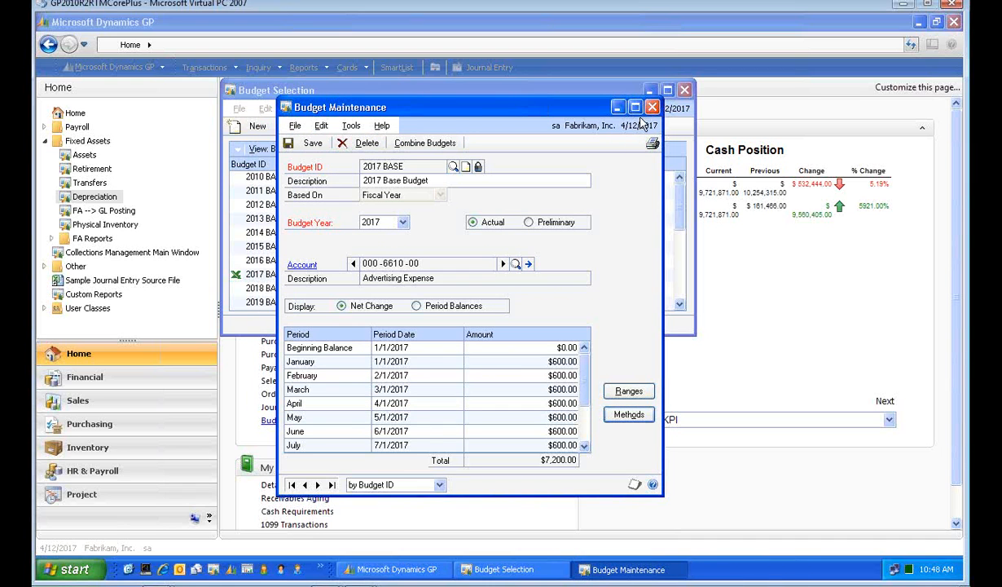
{"action": "left_click", "coordinate": [652, 107]}
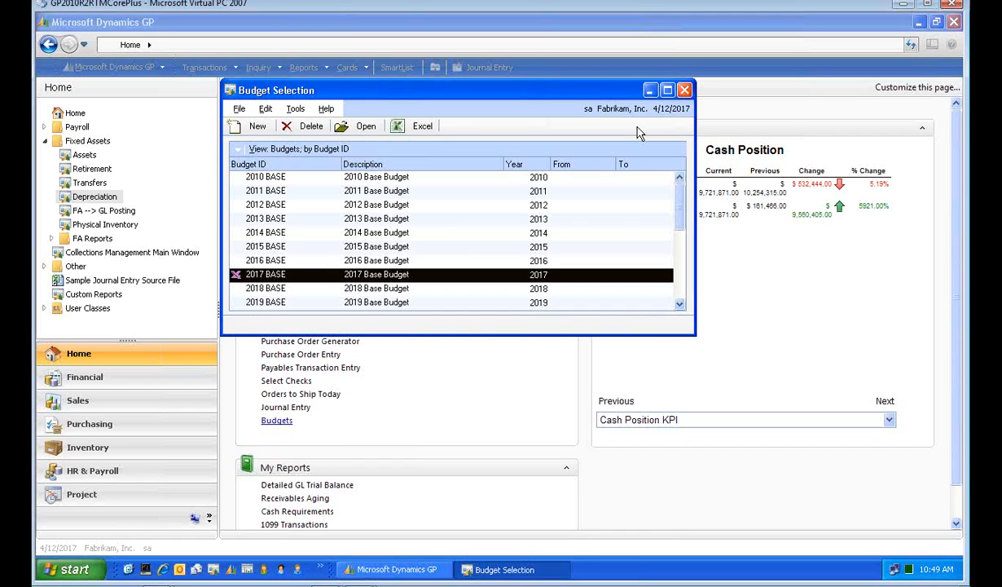
{"action": "left_click", "coordinate": [684, 91]}
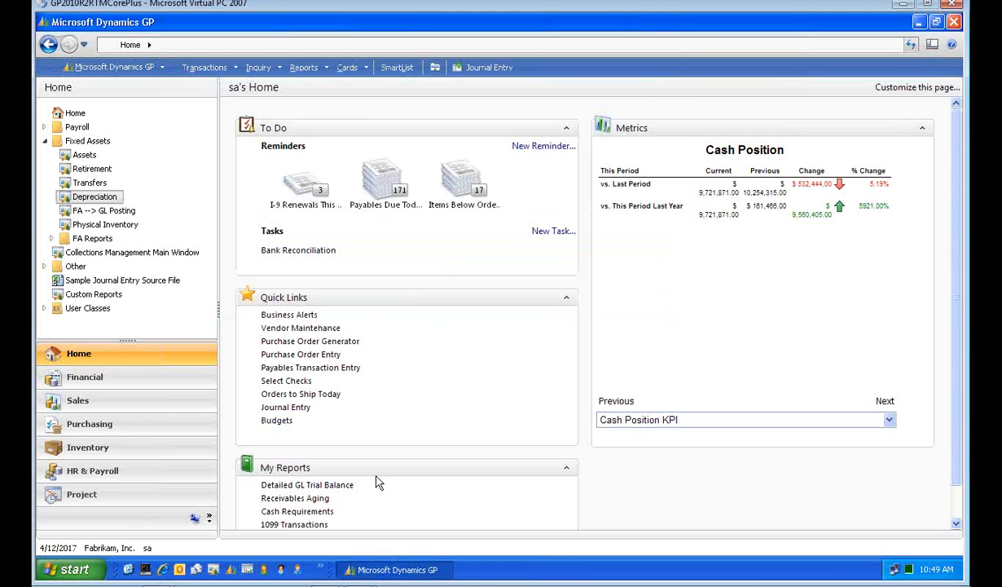
Switch to the PowerPoint slide show and advance from the Agenda slide to the Next Steps slide.
{"action": "mouse_move", "coordinate": [248, 583]}
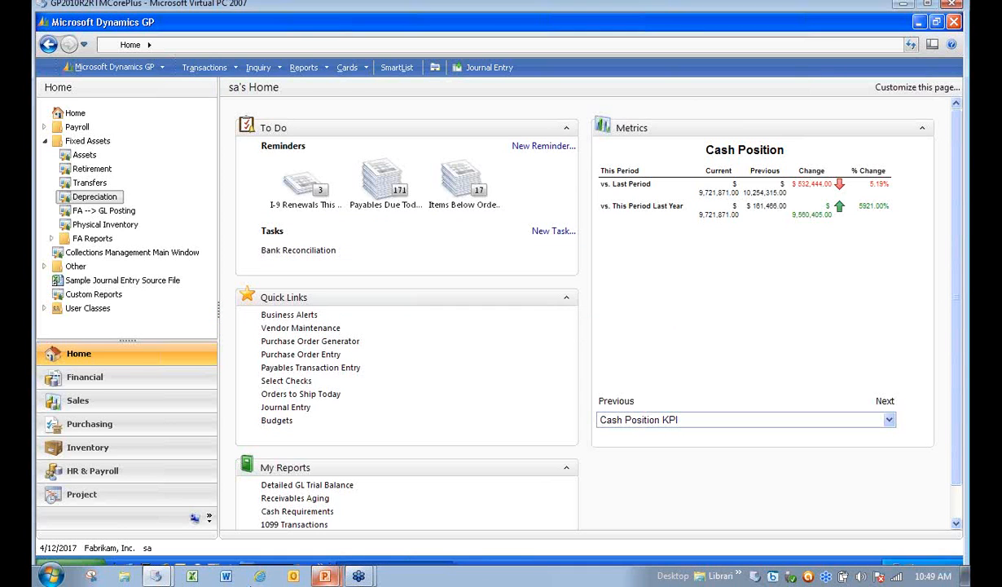
{"action": "left_click", "coordinate": [325, 576]}
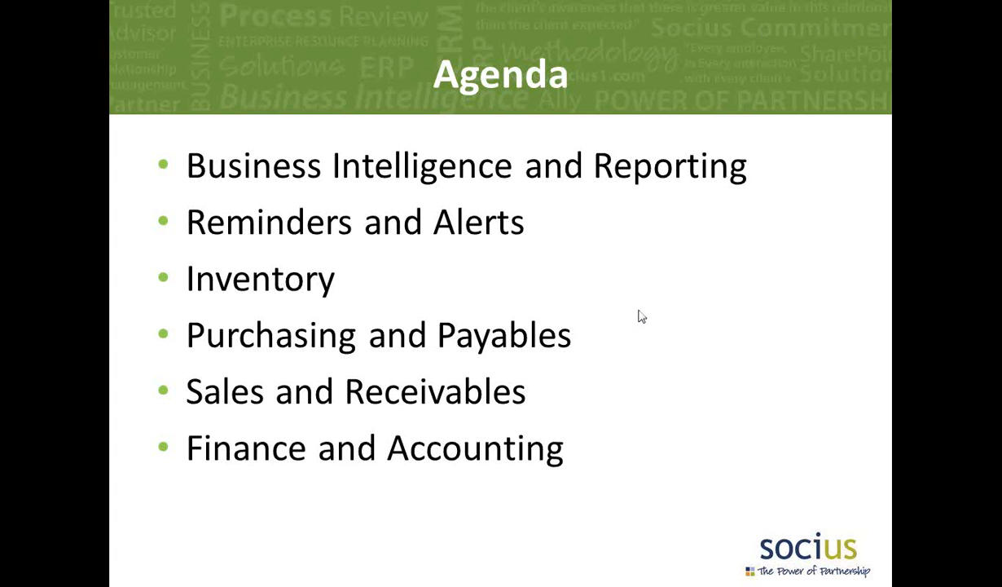
{"action": "left_click", "coordinate": [702, 320]}
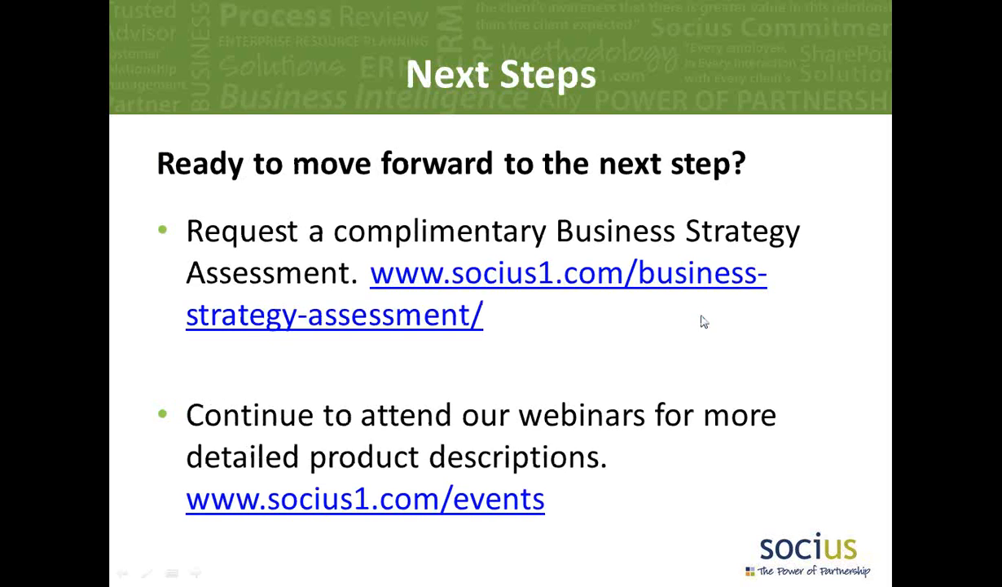